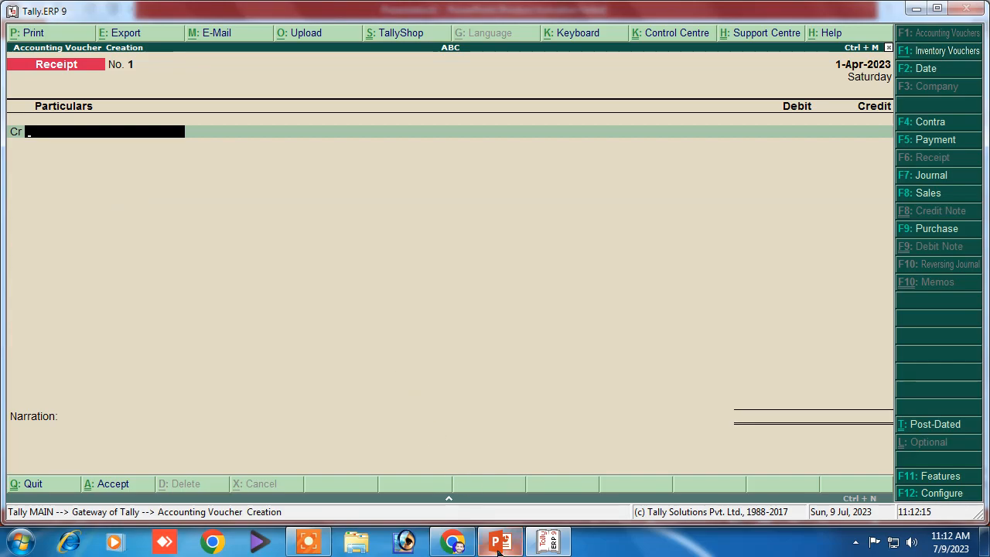
# Step: Consult the cash-started business entry in PowerPoint, and start a new ledger named Capital from the Tally receipt voucher
pyautogui.click(500, 542)
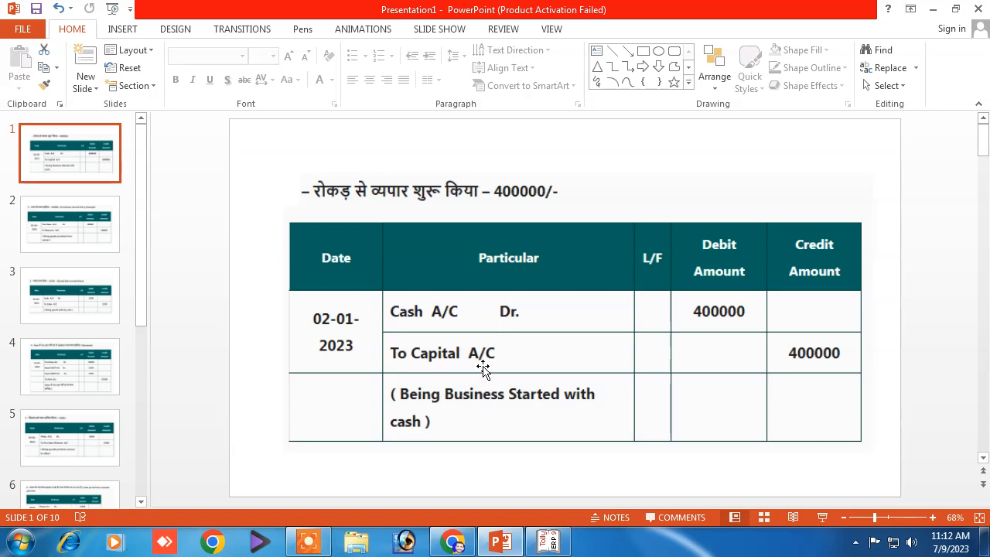
pyautogui.click(548, 542)
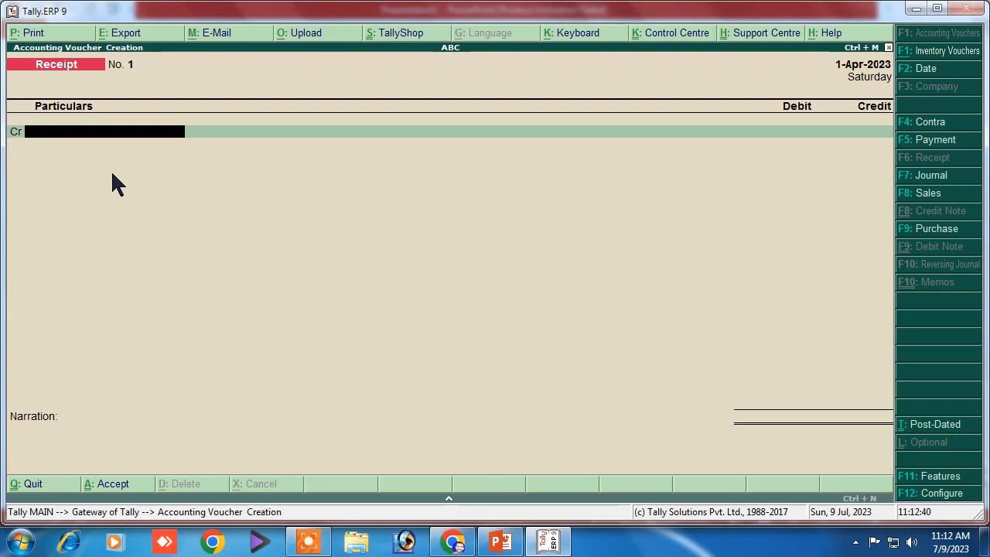
pyautogui.hotkey('alt', 'c')
pyautogui.write('CAP')
pyautogui.press('BackSpace')
pyautogui.press('BackSpace')
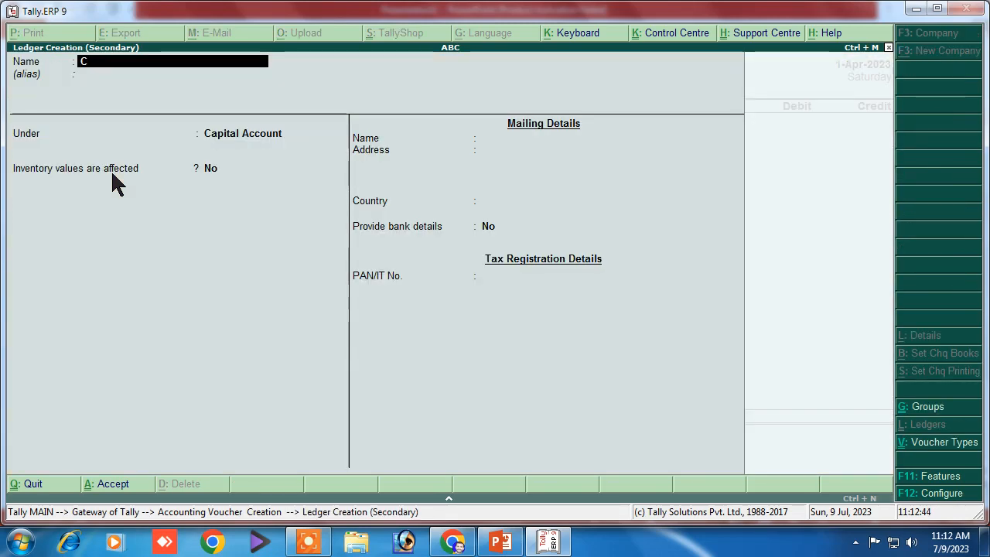
pyautogui.write('apital')
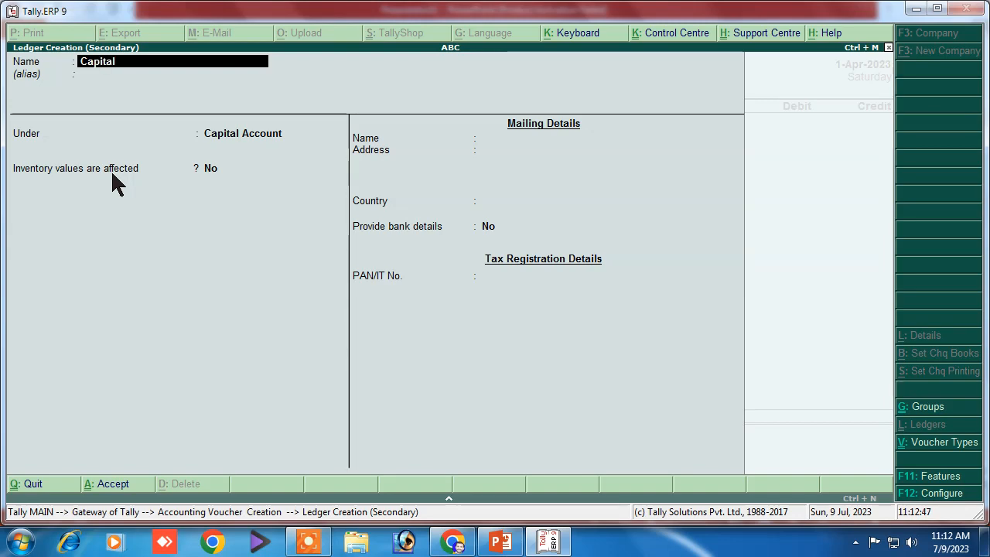
pyautogui.press('Return')
pyautogui.press('Return')
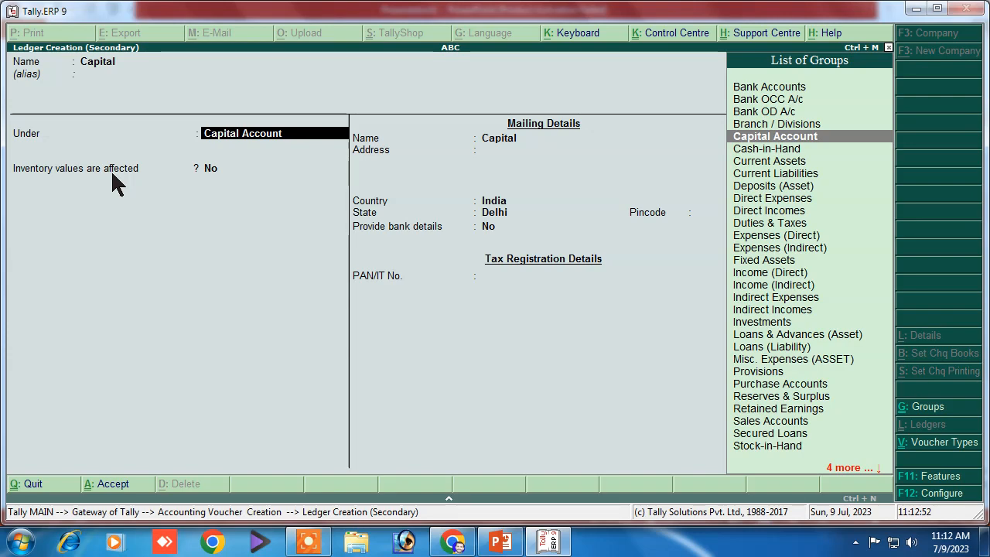
# Step: Keep the Capital ledger under the Capital Account group with inventory values set to No, and save it
pyautogui.press('Return')
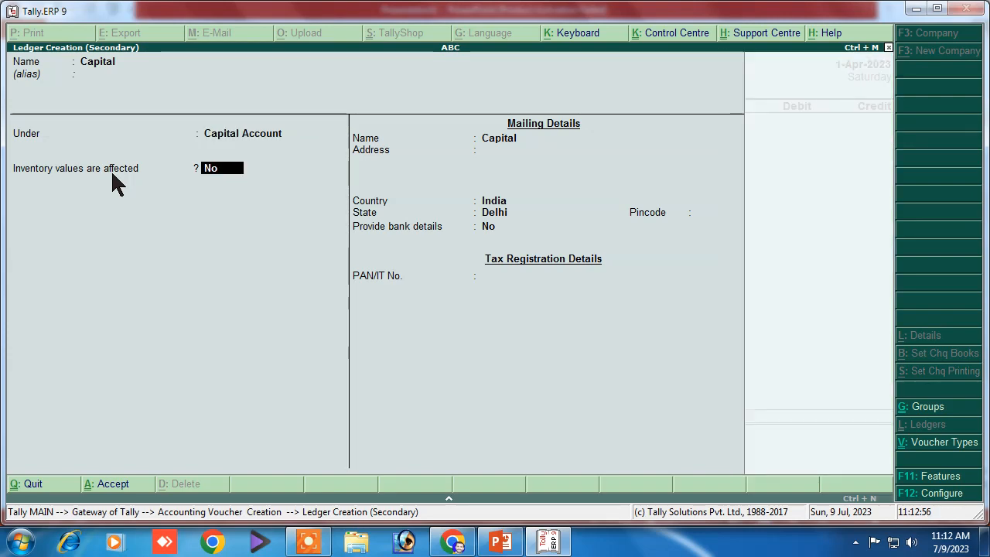
pyautogui.press('Return')
pyautogui.press('Return')
pyautogui.press('Return')
pyautogui.press('Return')
pyautogui.press('Return')
pyautogui.press('Return')
pyautogui.press('Return')
pyautogui.press('Return')
pyautogui.press('Return')
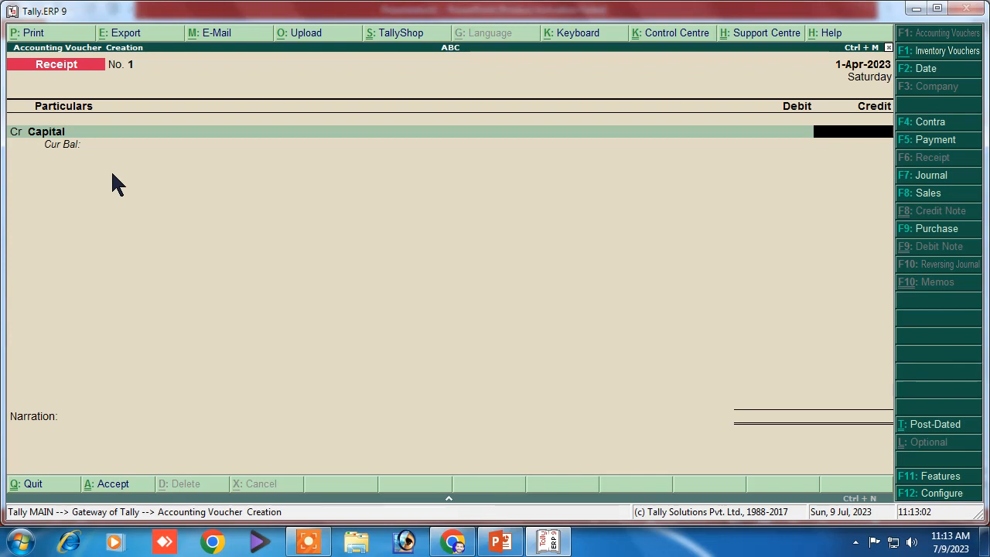
# Step: Credit the Capital ledger with 400000 and debit the same amount to Cash in the receipt voucher
pyautogui.write('400000')
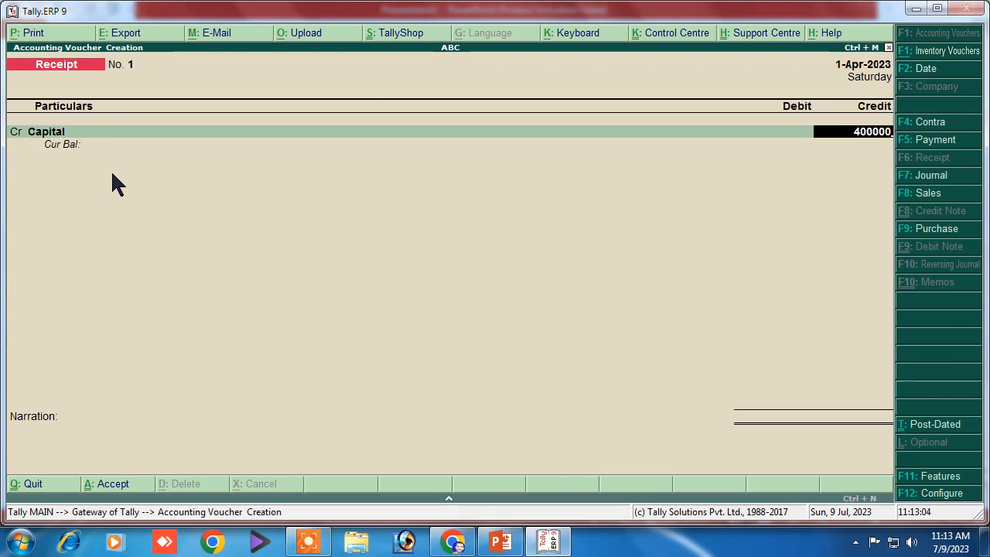
pyautogui.press('Return')
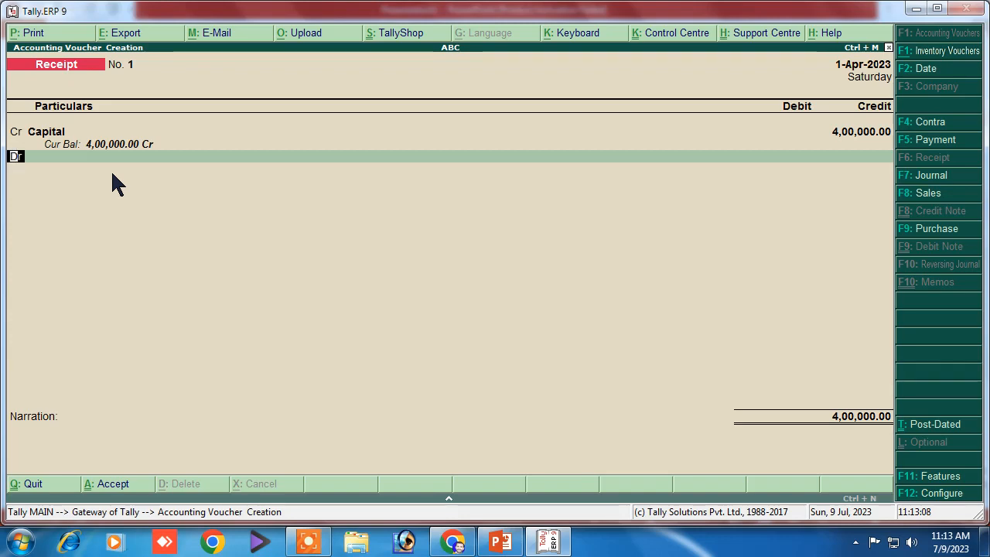
pyautogui.press('Return')
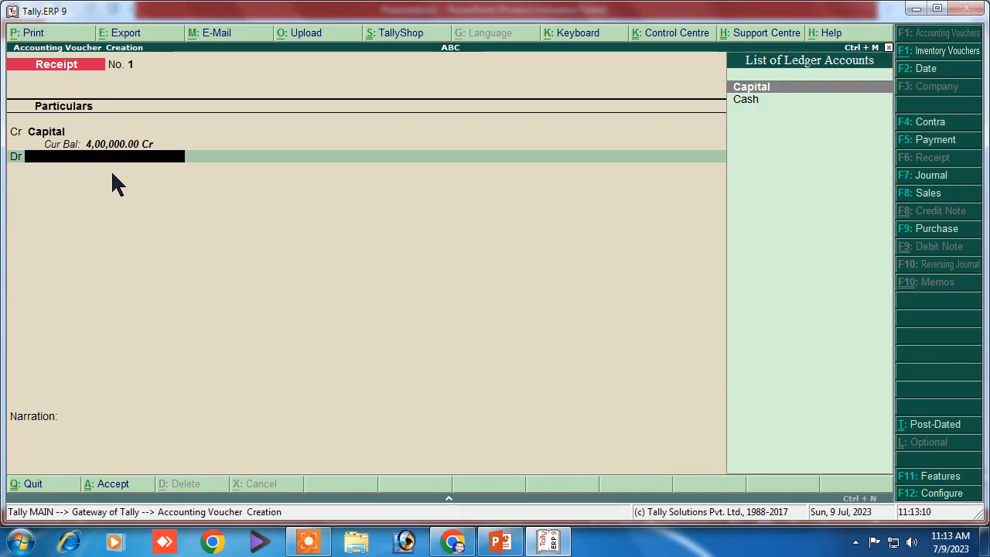
pyautogui.press('Down')
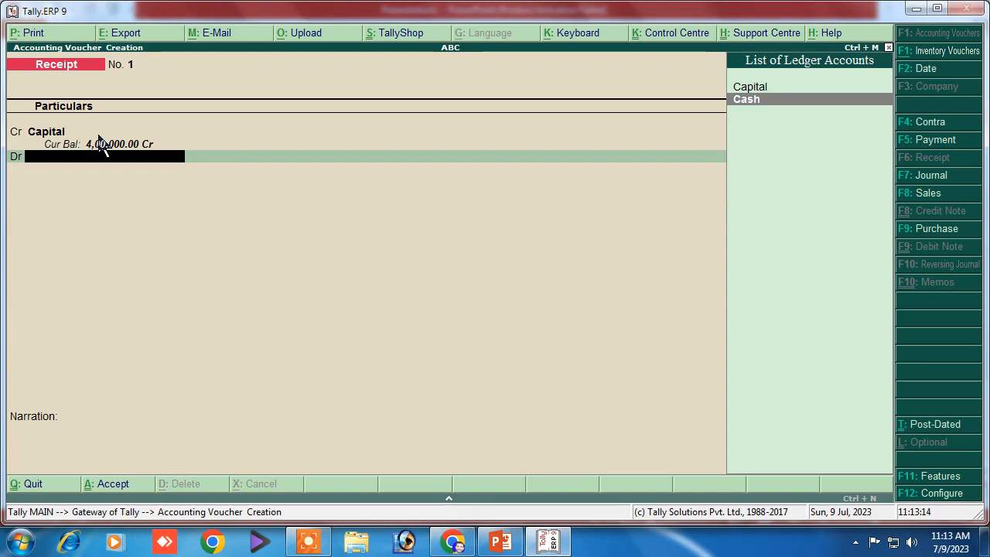
pyautogui.press('Return')
pyautogui.press('Return')
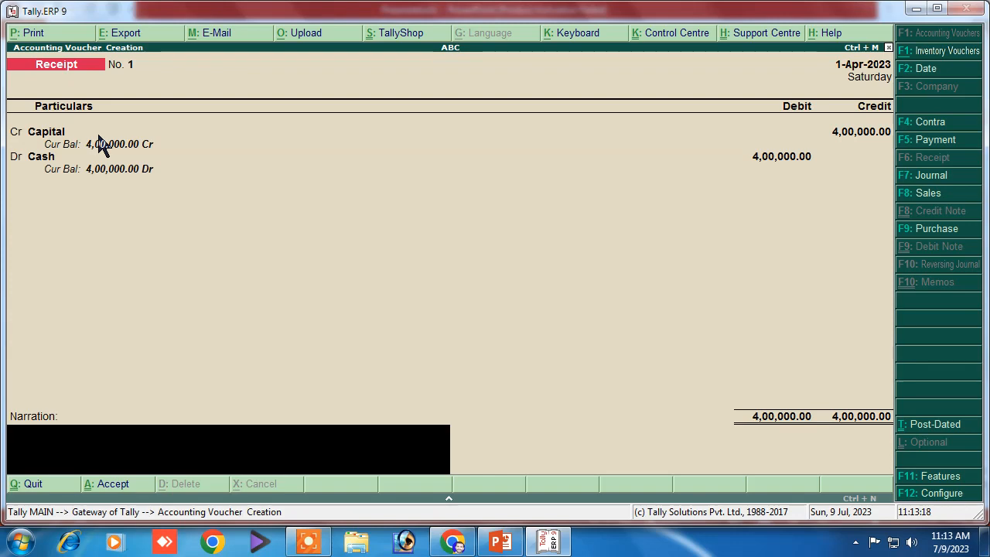
# Step: Enter the narration "being satart a business" and save the receipt voucher
pyautogui.write('beig')
pyautogui.press('BackSpace')
pyautogui.write('ng satart a')
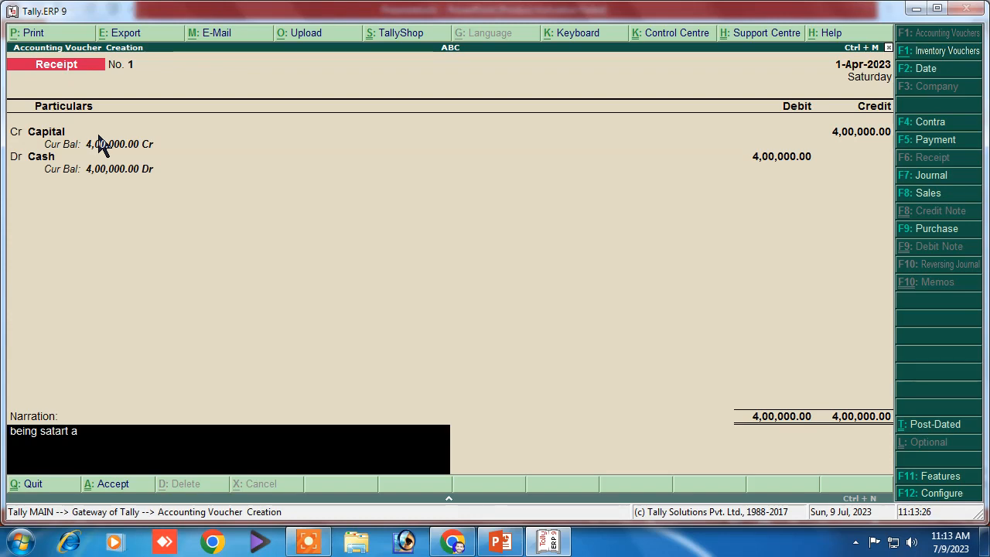
pyautogui.write(' busi')
pyautogui.press('BackSpace')
pyautogui.press('BackSpace')
pyautogui.write('usiness')
pyautogui.press('Return')
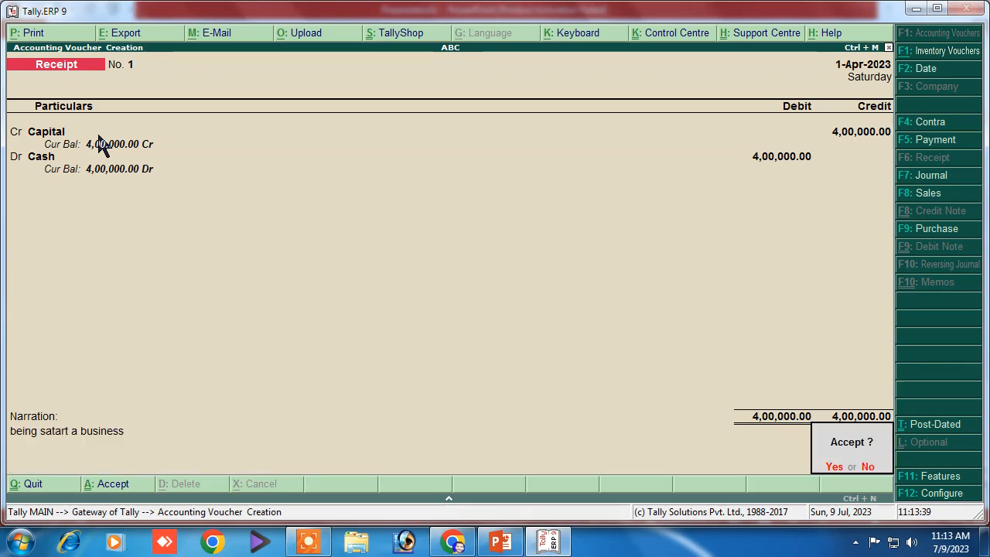
pyautogui.press('Return')
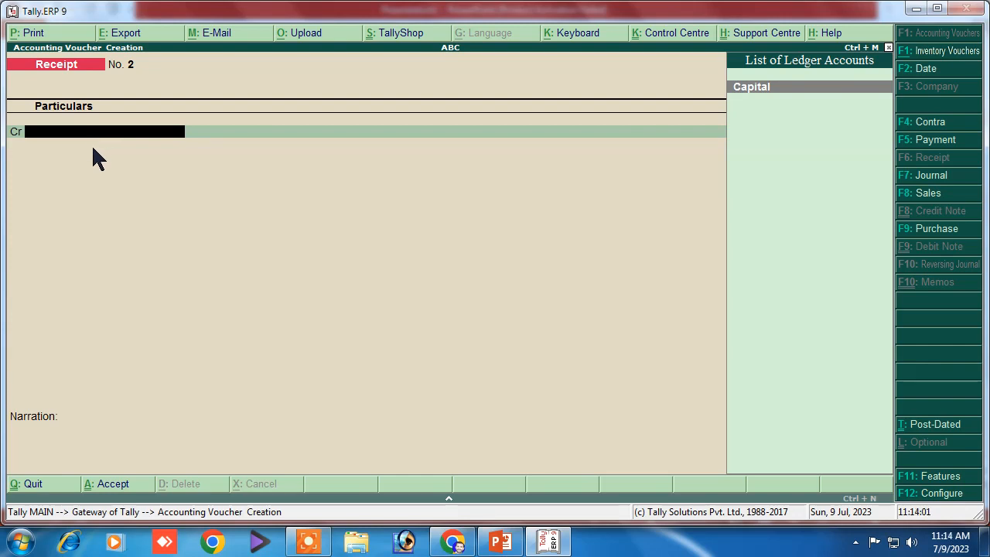
# Step: Check slide 2's purchase entry in PowerPoint, and start a Tally purchase entry in voucher mode with supplier invoice number 01
pyautogui.click(499, 541)
pyautogui.click(77, 232)
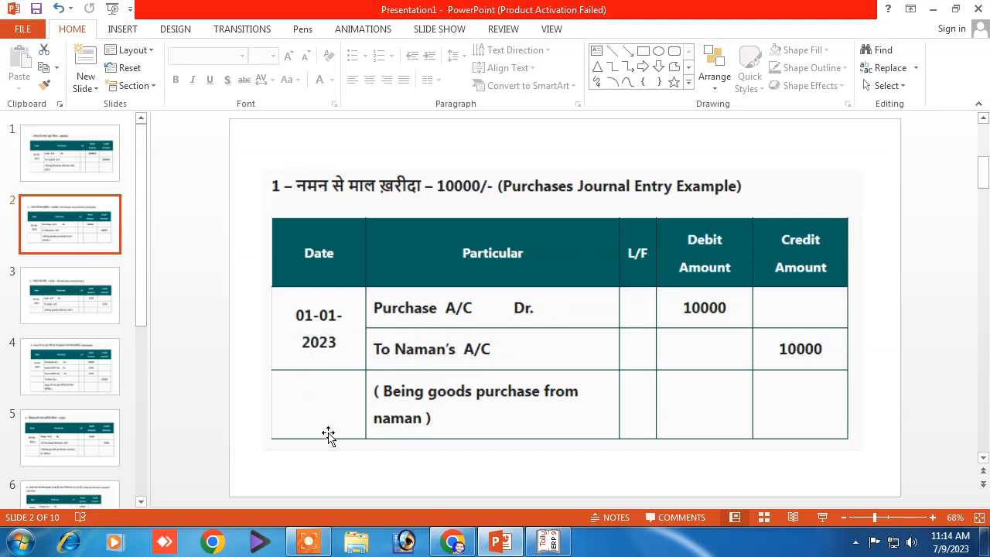
pyautogui.click(549, 541)
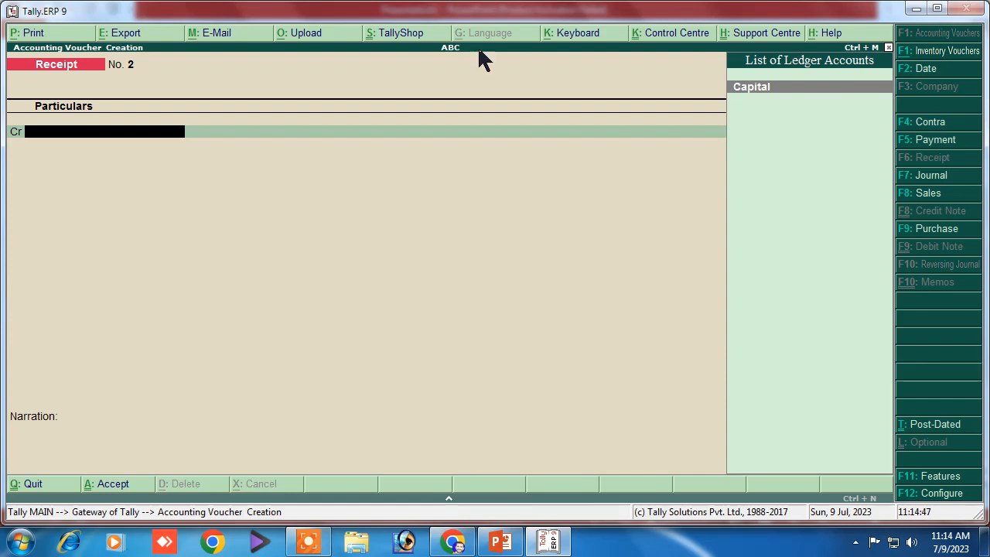
pyautogui.click(936, 232)
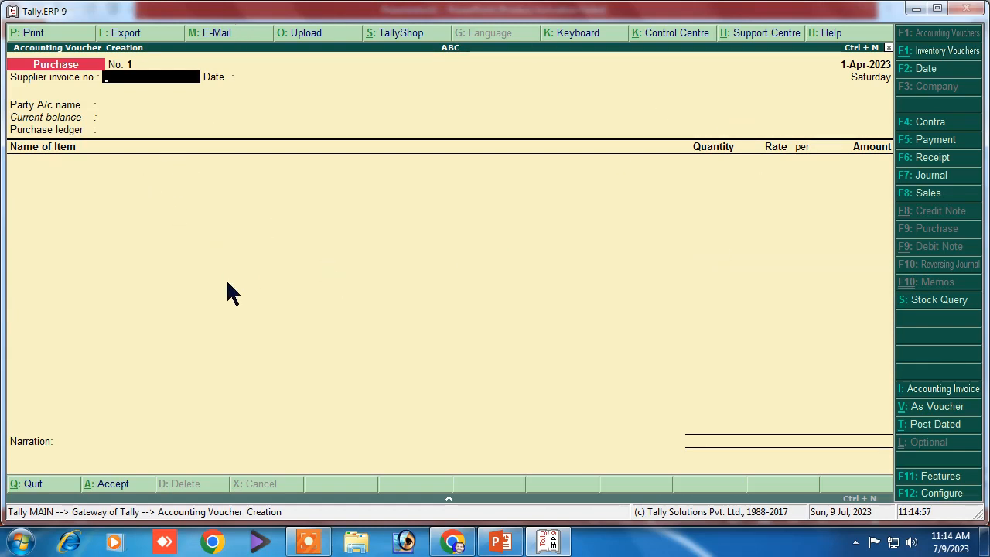
pyautogui.hotkey('ctrl', 'v')
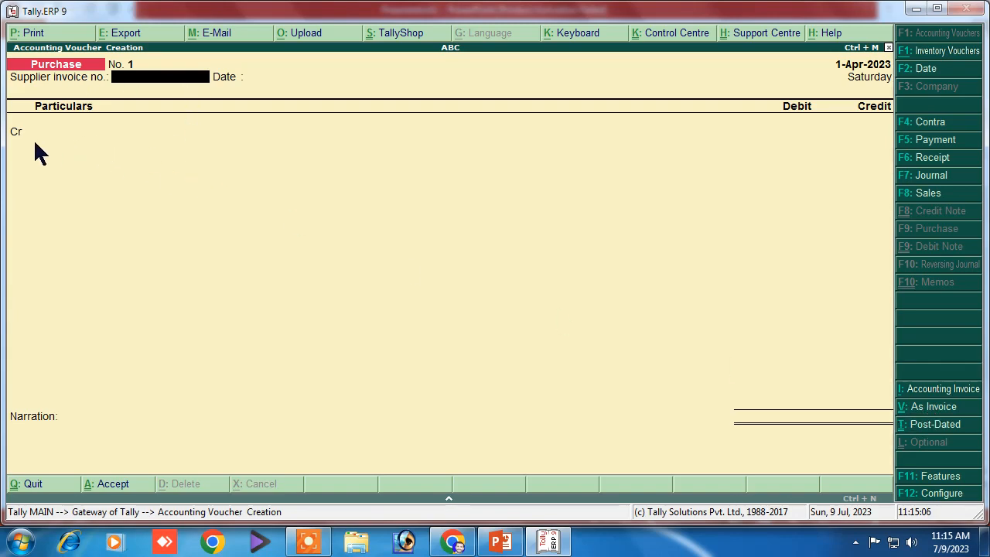
pyautogui.write('01')
pyautogui.press('Return')
pyautogui.press('Return')
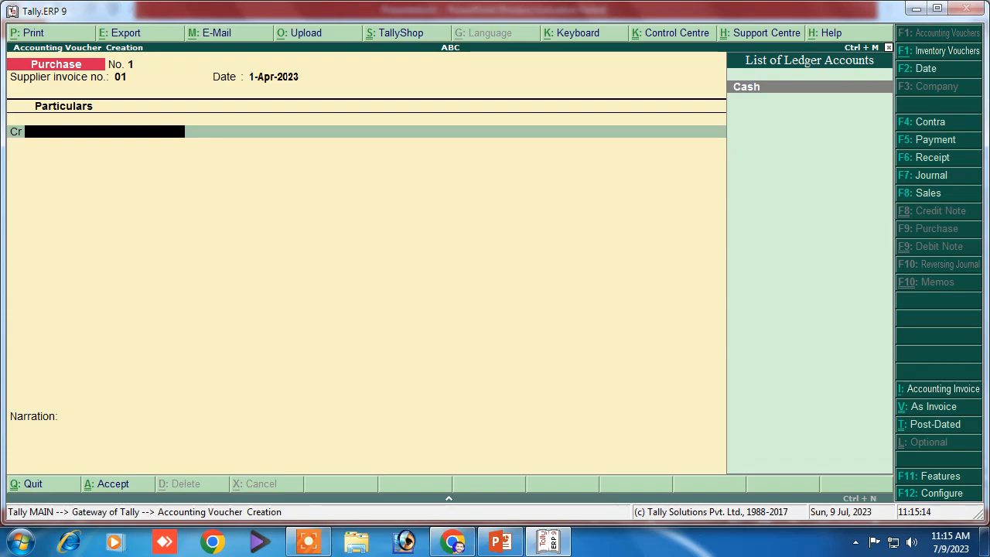
# Step: Recheck the purchase entry in PowerPoint, and start a Tally ledger named after the supplier's account on the slide
pyautogui.click(499, 543)
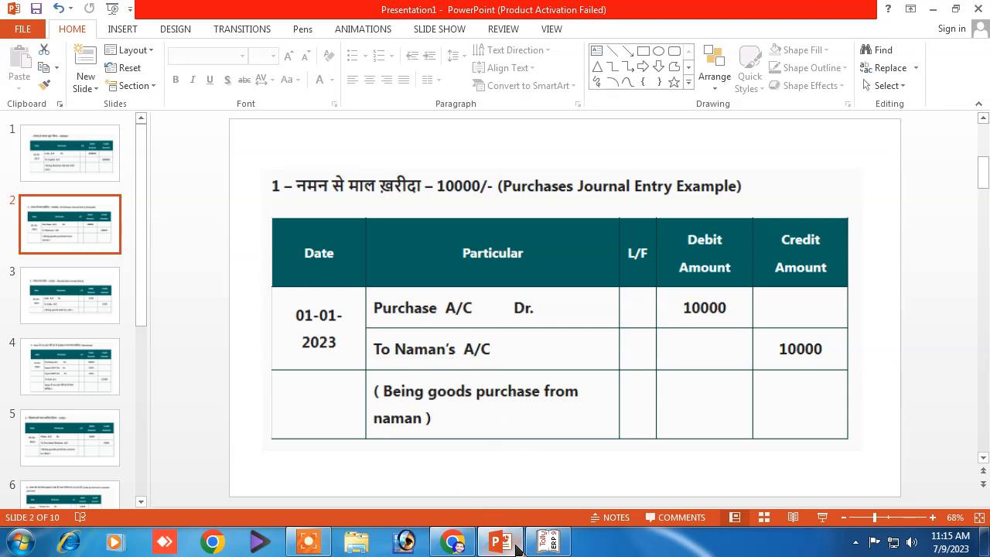
pyautogui.click(551, 543)
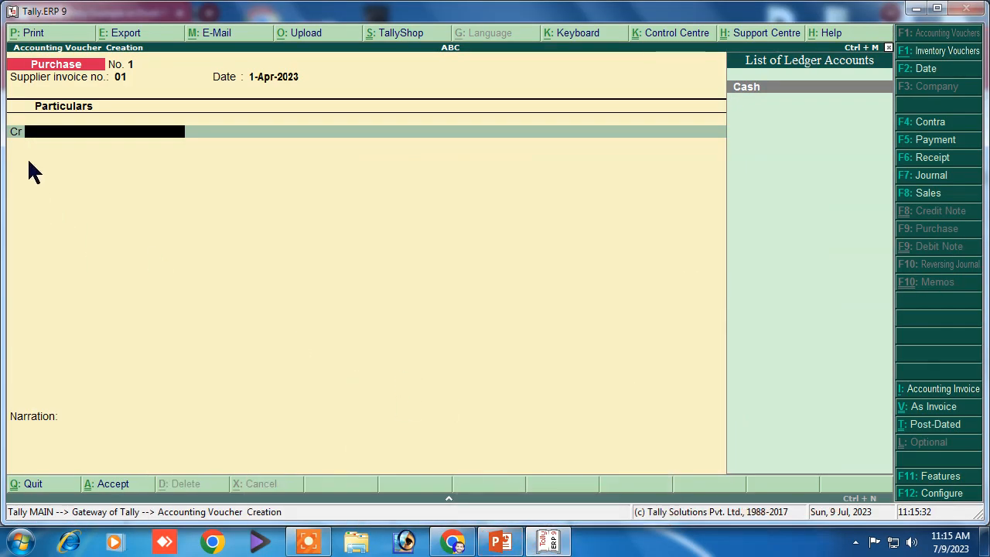
pyautogui.hotkey('alt', 'c')
pyautogui.write('Naman ')
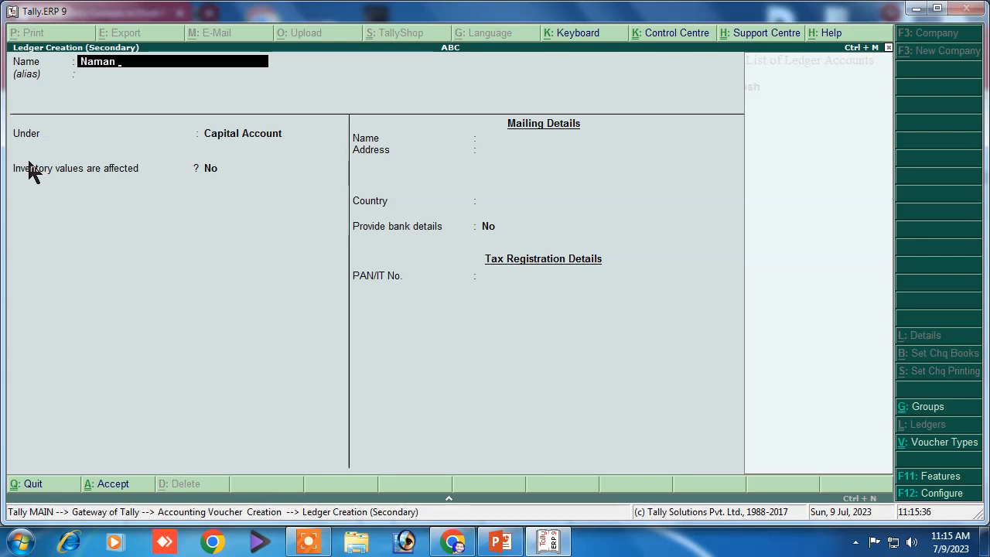
pyautogui.write('Ac')
pyautogui.press('BackSpace')
pyautogui.press('BackSpace')
pyautogui.write('an A/c')
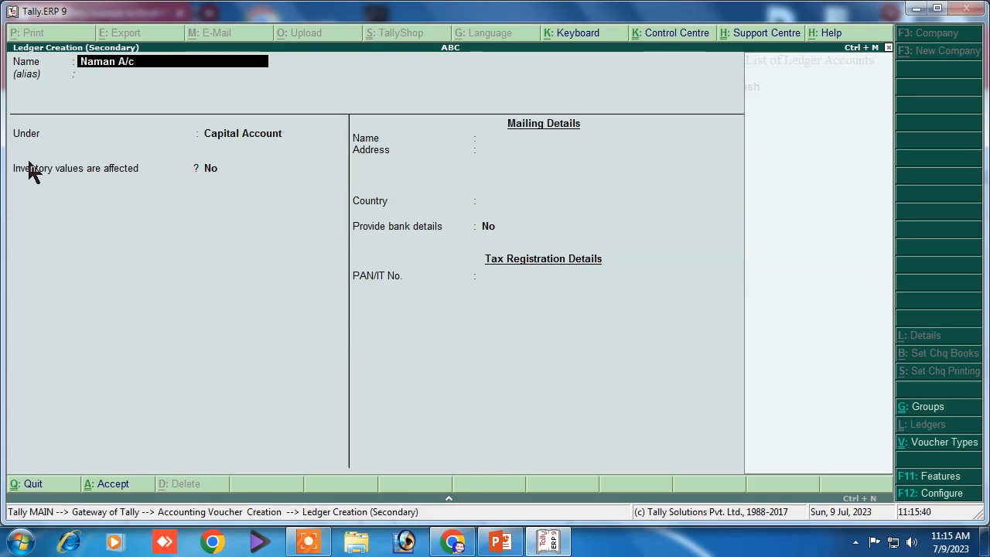
pyautogui.press('Return')
pyautogui.press('Return')
# Step: Place the supplier's ledger under Sundry Creditors, set bill-by-bill balances to No, and save it with the remaining defaults
pyautogui.write('S')
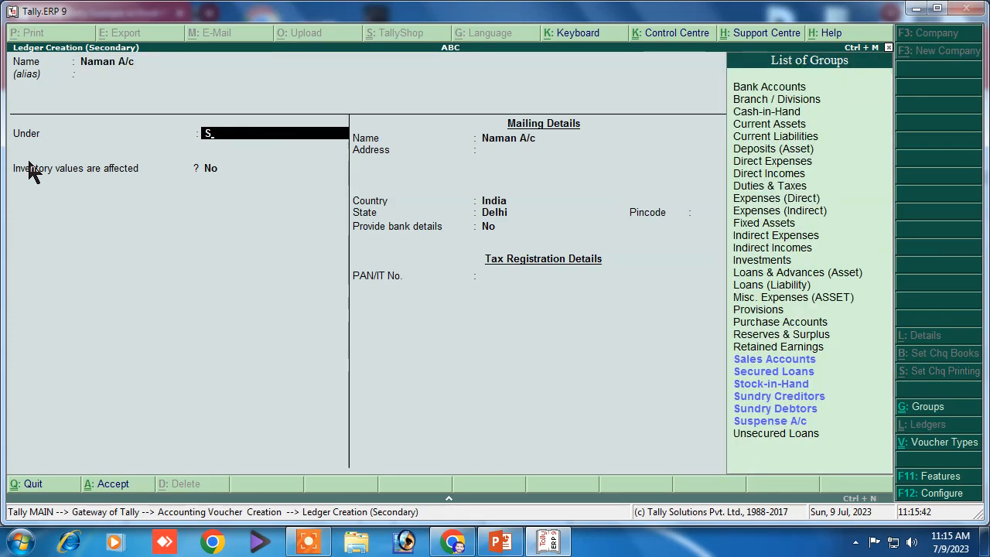
pyautogui.press('Down')
pyautogui.press('Down')
pyautogui.press('Down')
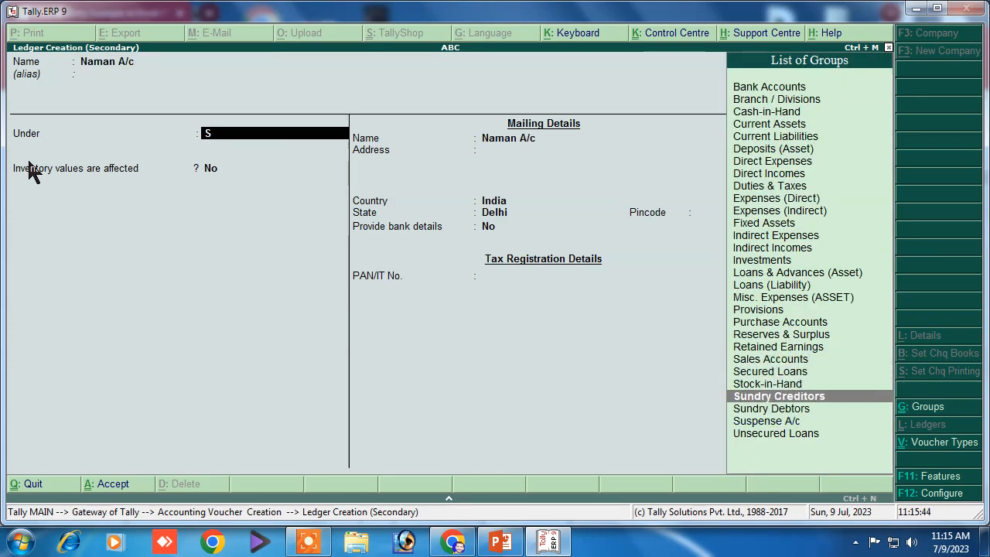
pyautogui.press('Return')
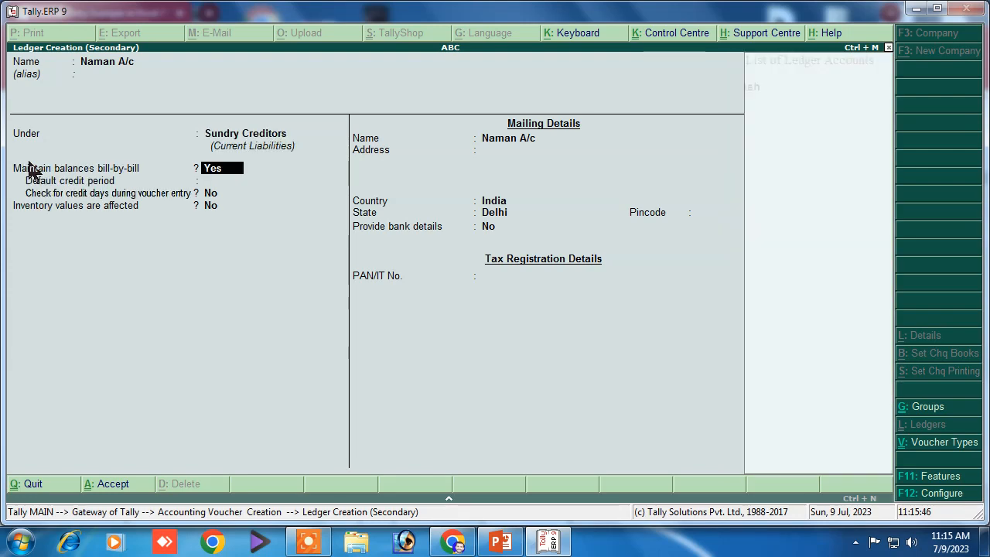
pyautogui.press('n')
pyautogui.press('Return')
pyautogui.press('Return')
pyautogui.press('Return')
pyautogui.press('Return')
pyautogui.press('Return')
pyautogui.press('Return')
pyautogui.press('Return')
pyautogui.press('Return')
pyautogui.press('Return')
pyautogui.press('Return')
pyautogui.press('Return')
pyautogui.press('Return')
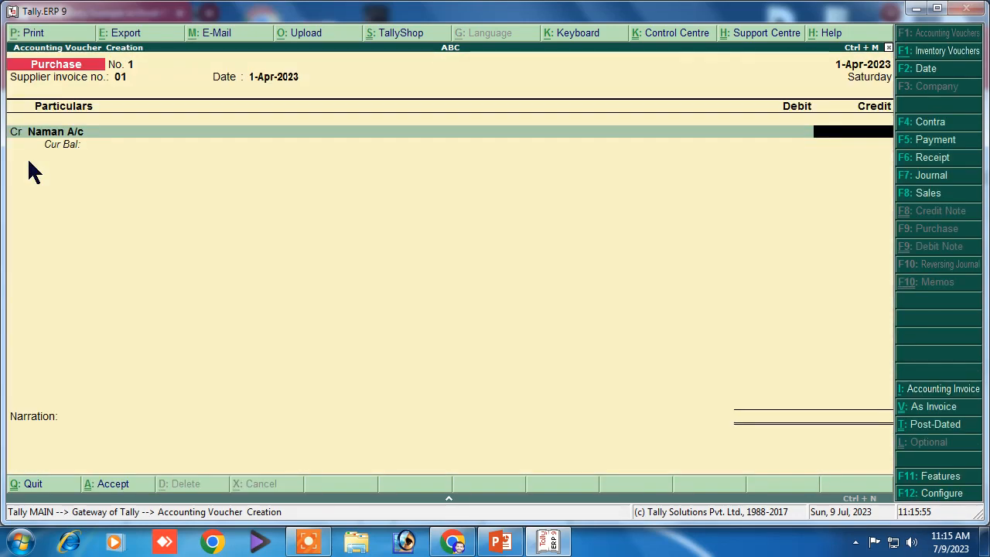
# Step: Check the purchase amount in PowerPoint, and credit the supplier's ledger with 10000 in the Tally purchase voucher
pyautogui.click(501, 542)
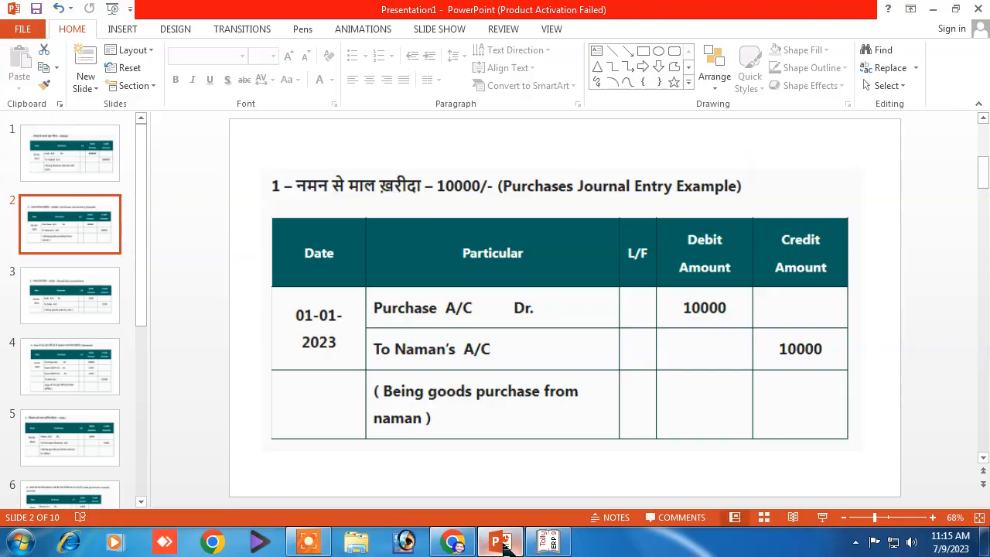
pyautogui.click(502, 545)
pyautogui.write('1,000')
pyautogui.press('Return')
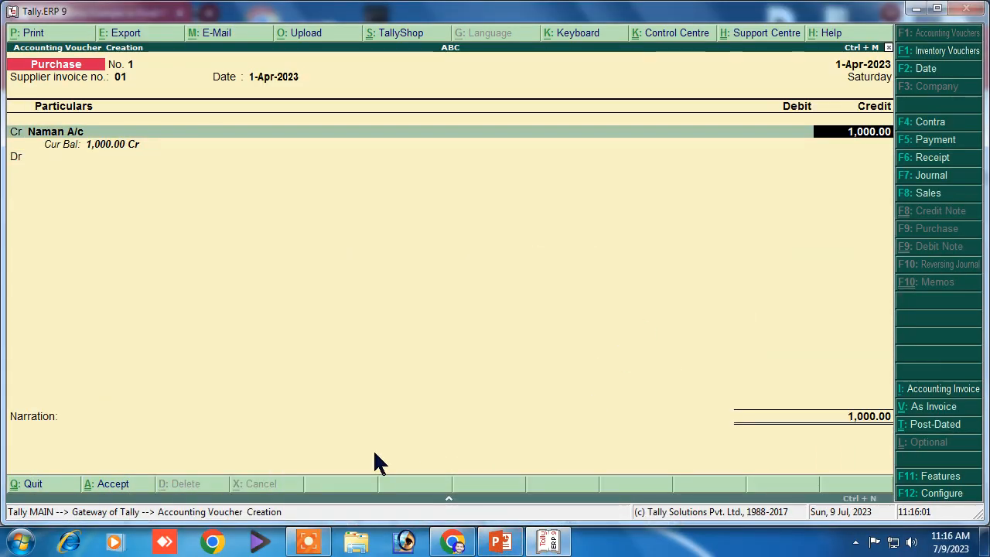
pyautogui.write('10000')
pyautogui.press('Return')
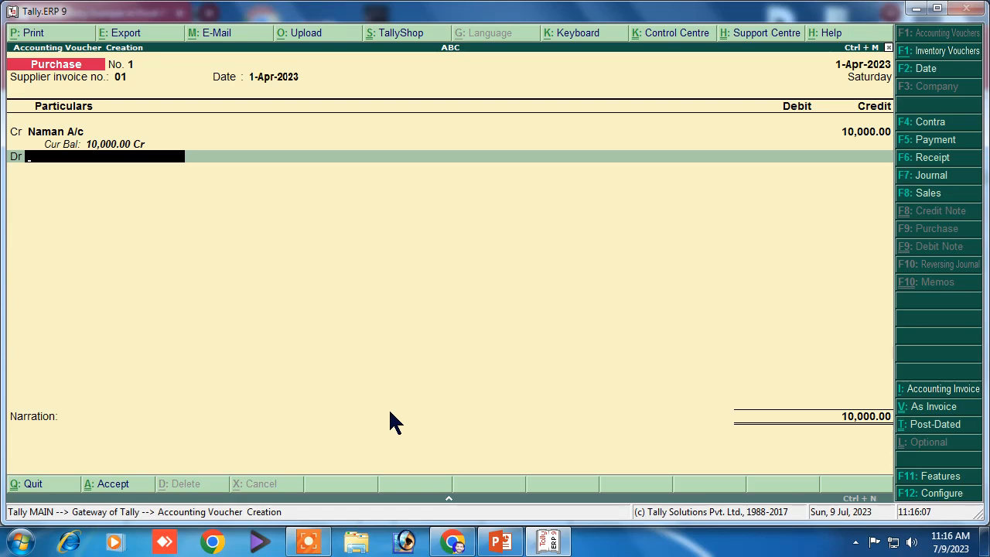
# Step: Create a ledger named Purchase under Purchase Accounts and use it for the voucher's debit line
pyautogui.hotkey('alt', 'c')
pyautogui.write('Purchase')
pyautogui.press('Return')
pyautogui.press('Return')
pyautogui.write('P')
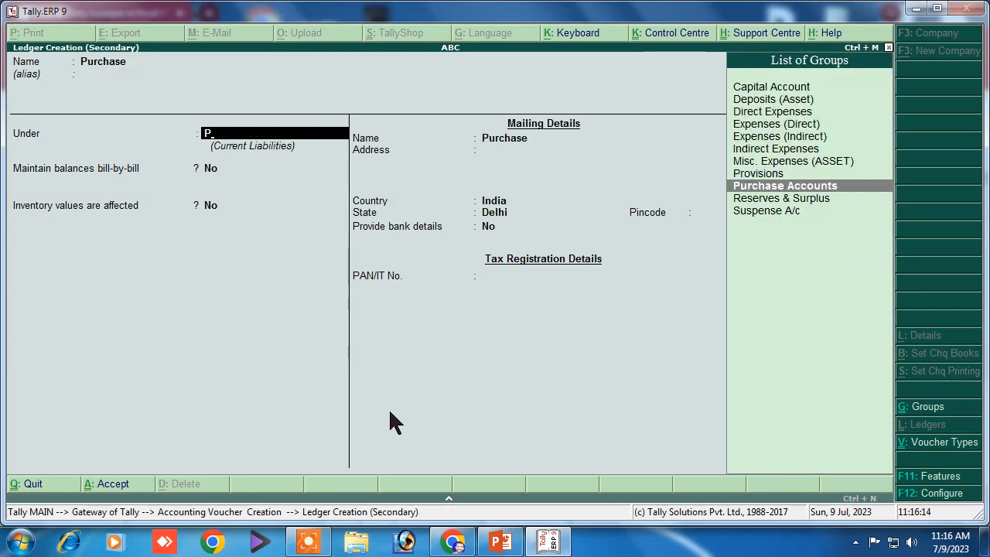
pyautogui.press('Return')
pyautogui.press('Return')
pyautogui.press('Return')
pyautogui.press('Return')
pyautogui.press('Return')
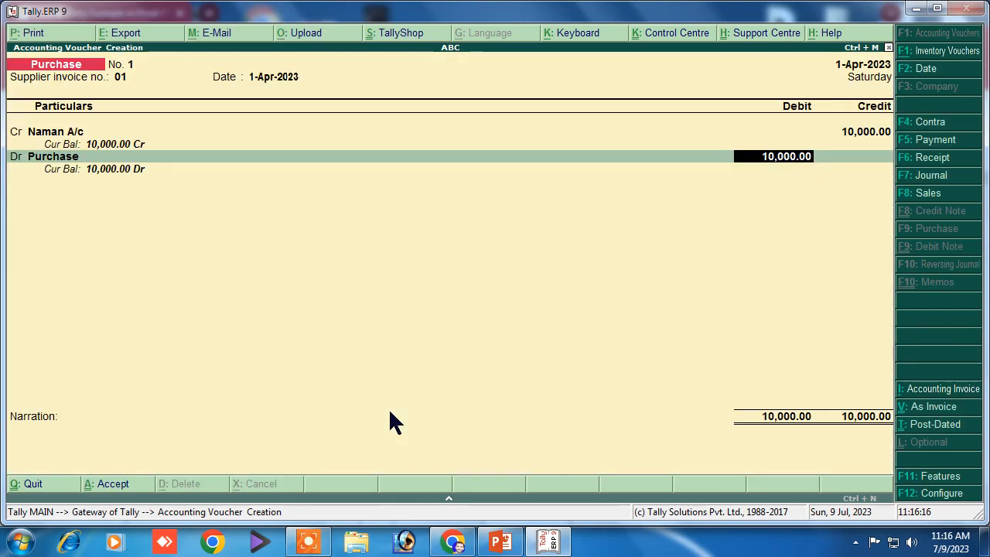
# Step: Check the purchase narration in PowerPoint, enter a narration in Tally for goods purchased from the supplier, and save the purchase voucher
pyautogui.press('Return')
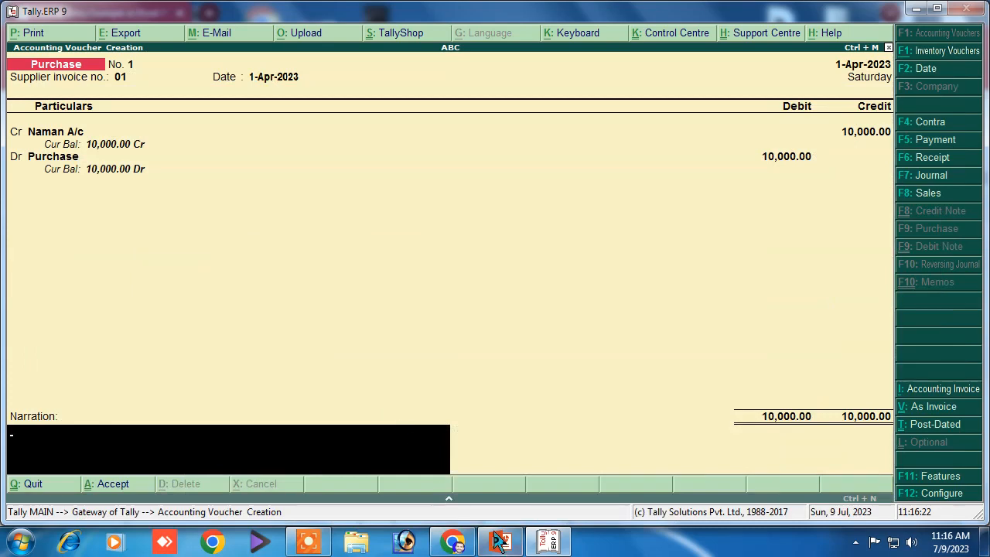
pyautogui.click(497, 540)
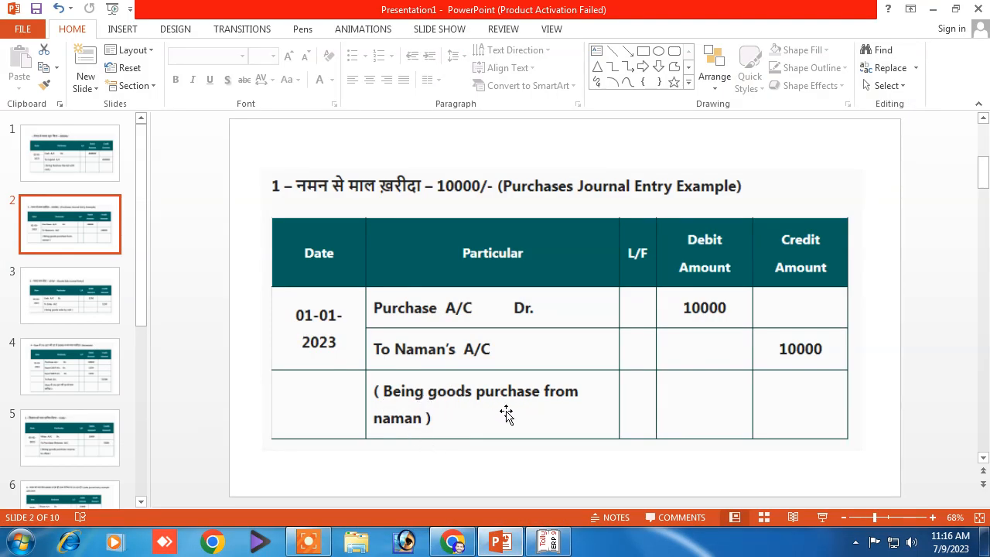
pyautogui.click(546, 543)
pyautogui.write('being goods')
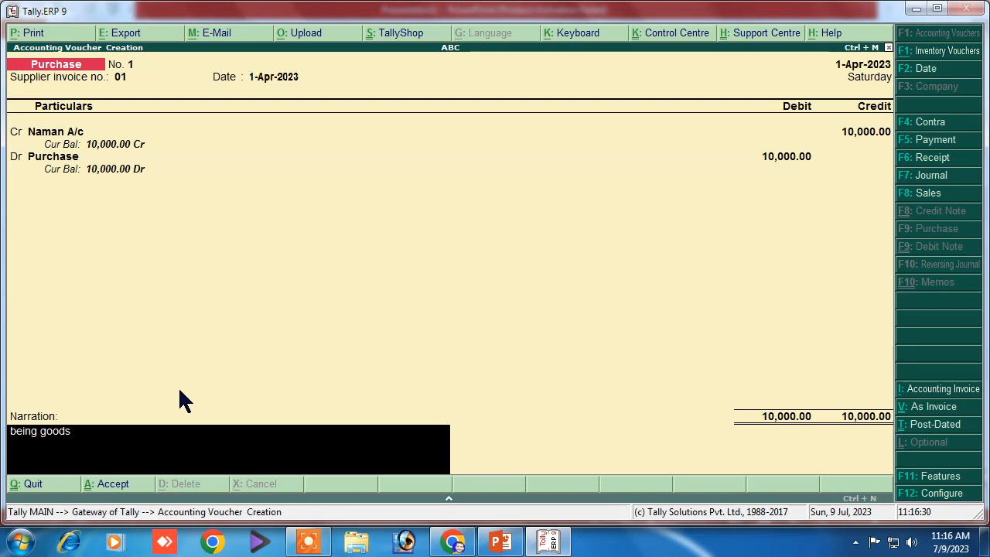
pyautogui.write(' purchase from naman')
pyautogui.press('Return')
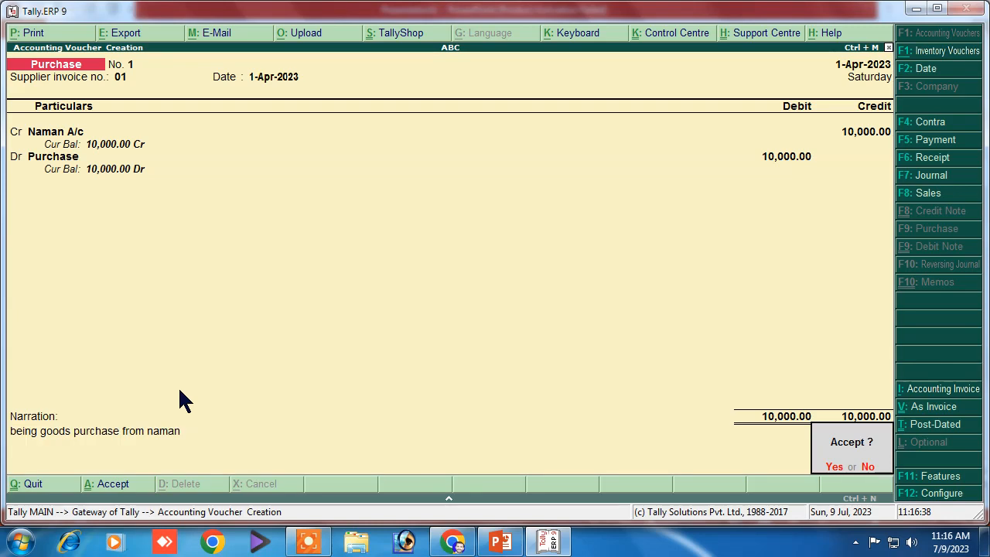
pyautogui.press('Return')
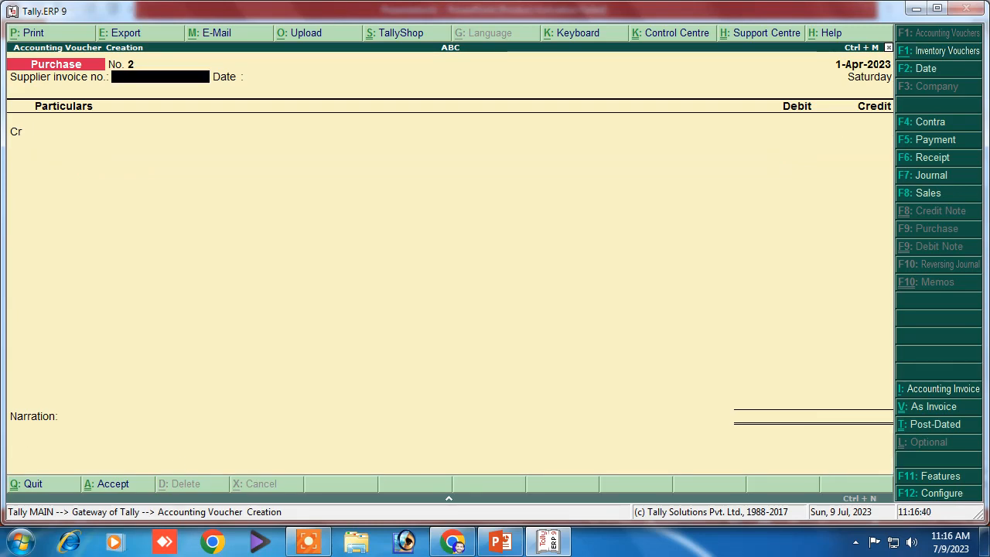
# Step: Read the cash sale entry on slide 3 in PowerPoint, and start a Tally sales voucher in voucher mode with reference number 02
pyautogui.click(503, 543)
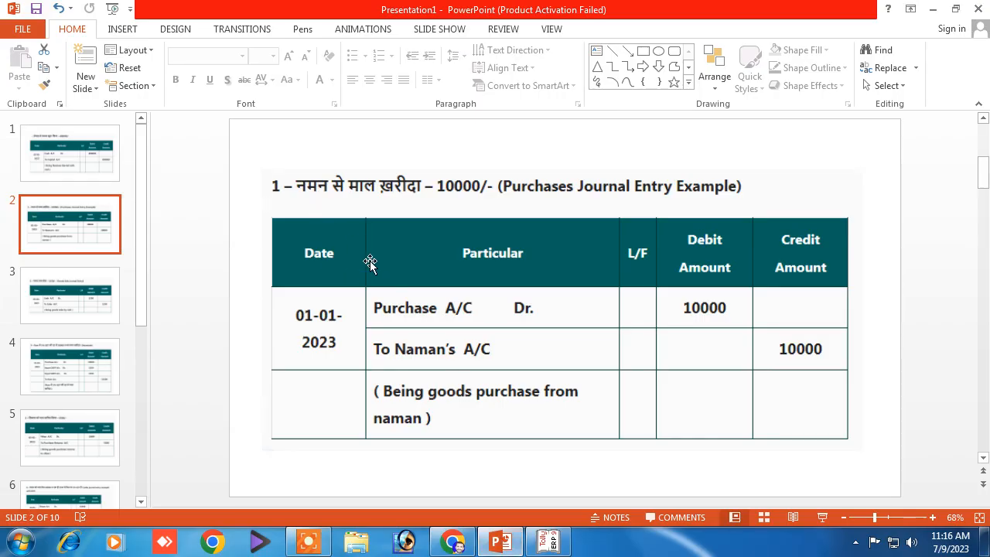
pyautogui.click(79, 313)
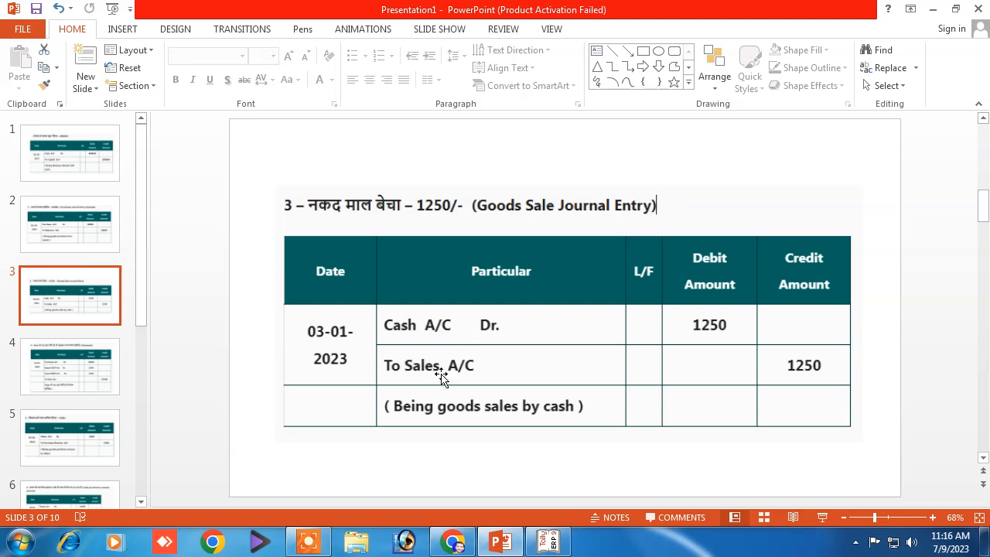
pyautogui.click(548, 541)
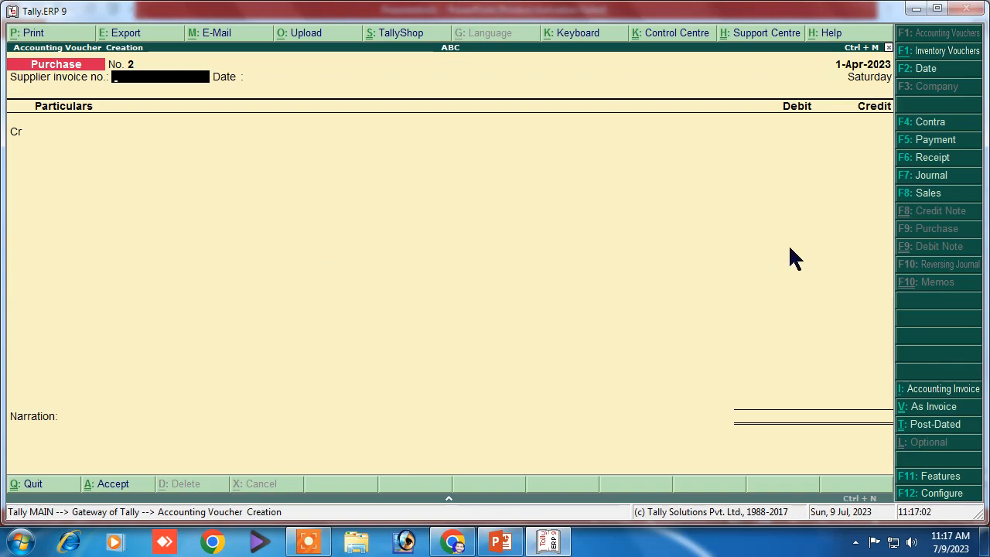
pyautogui.click(911, 194)
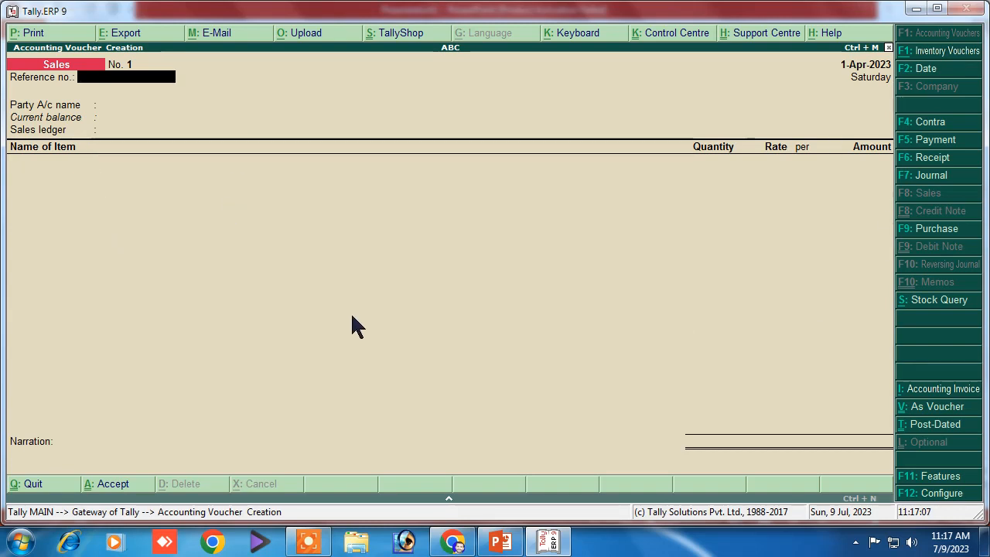
pyautogui.hotkey('ctrl', 'v')
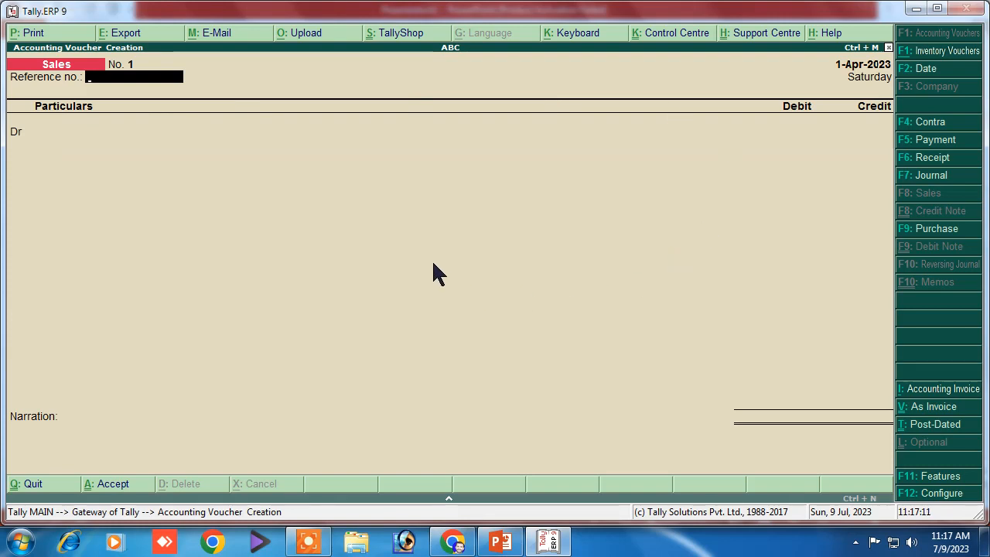
pyautogui.write('02')
pyautogui.press('Return')
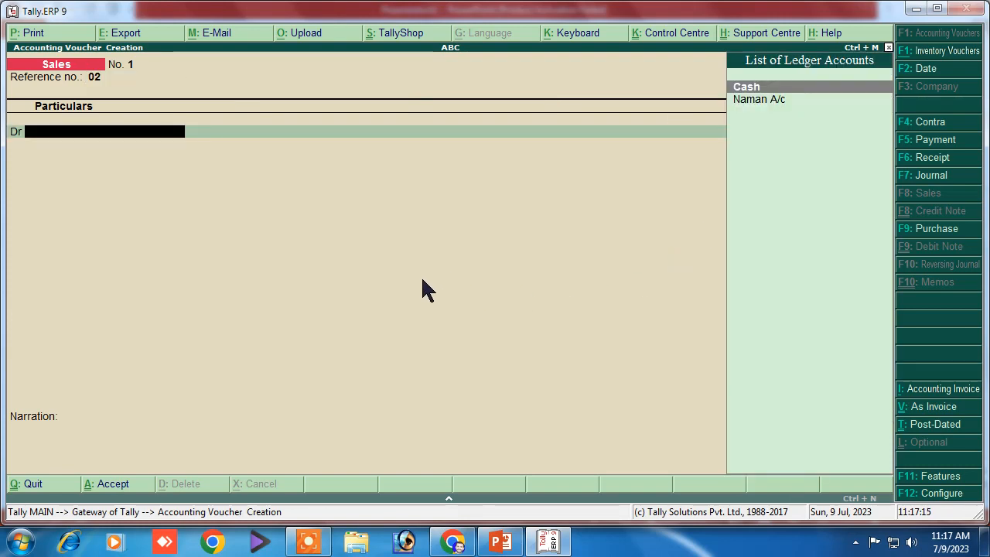
# Step: Recheck the sale entry in PowerPoint, and debit Cash with 1250 in the Tally sales voucher
pyautogui.click(499, 541)
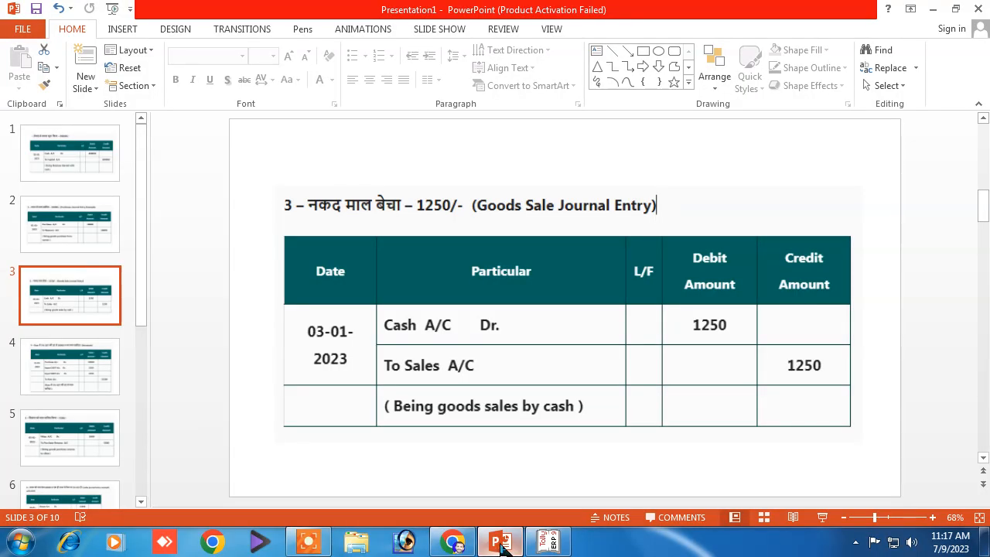
pyautogui.click(501, 543)
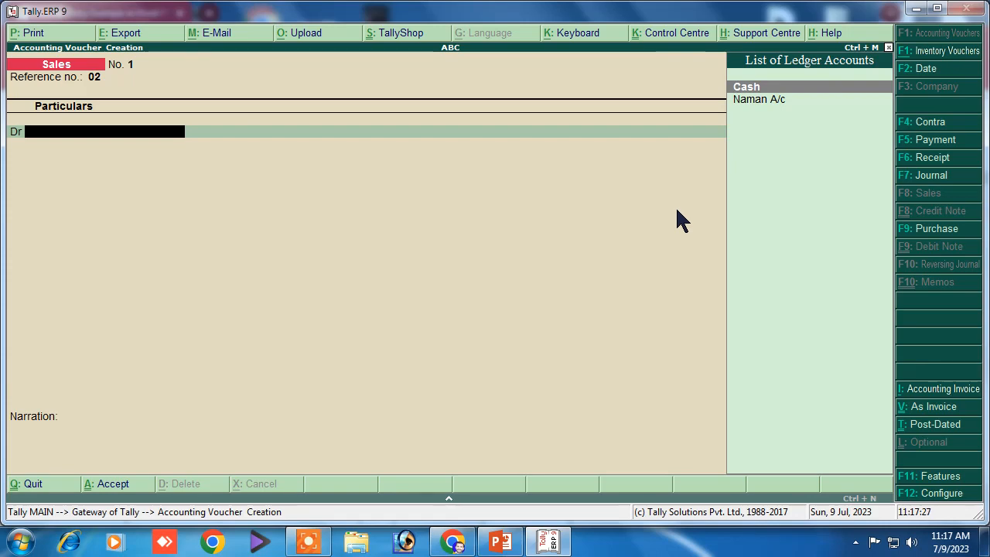
pyautogui.press('Return')
pyautogui.press('Return')
pyautogui.press('Return')
pyautogui.press('Return')
pyautogui.press('Return')
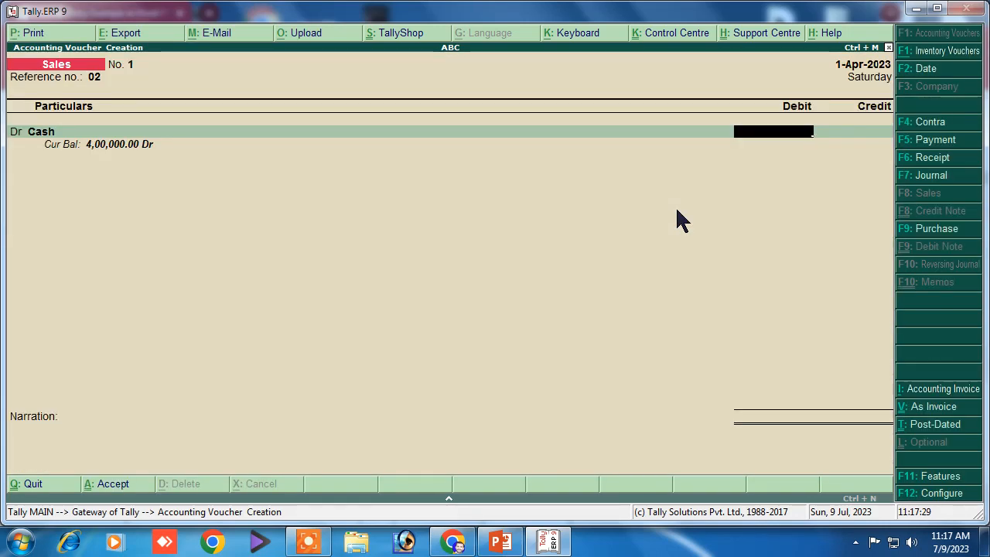
pyautogui.write('1250')
pyautogui.press('Return')
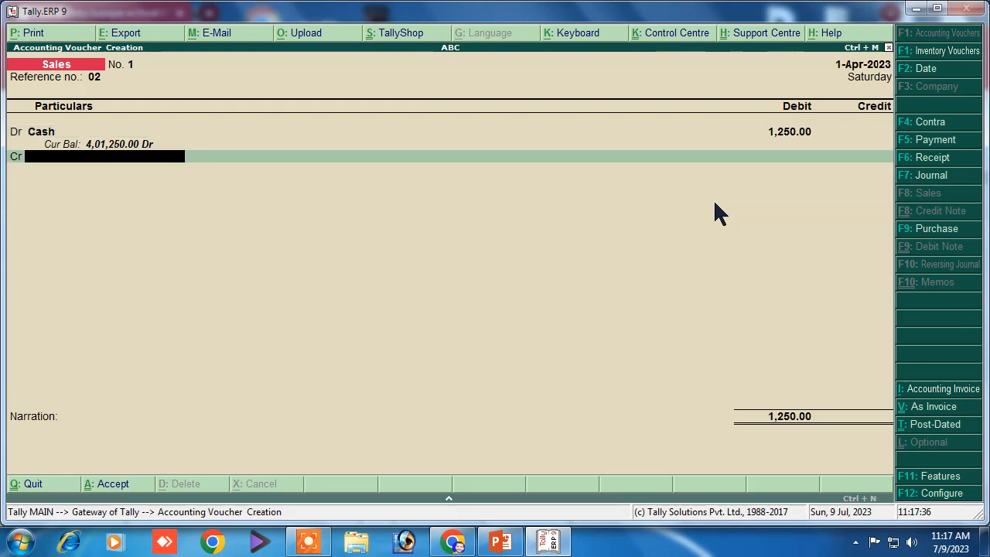
# Step: Create a ledger named Sales under Sales Accounts and use it for the voucher's credit line without allocating inventory items
pyautogui.hotkey('alt', 'c')
pyautogui.write('Sales')
pyautogui.press('Return')
pyautogui.press('Return')
pyautogui.write('S')
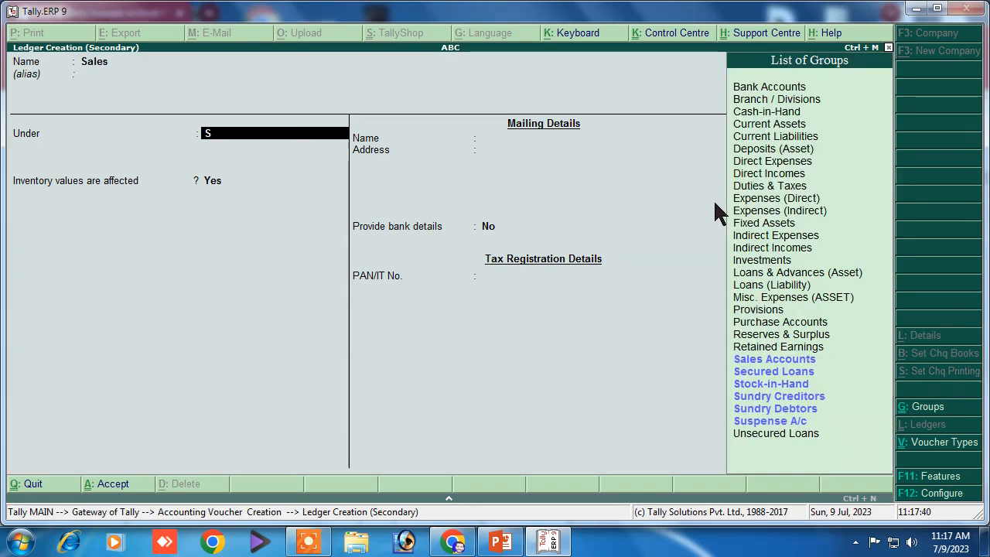
pyautogui.press('Down')
pyautogui.press('Up')
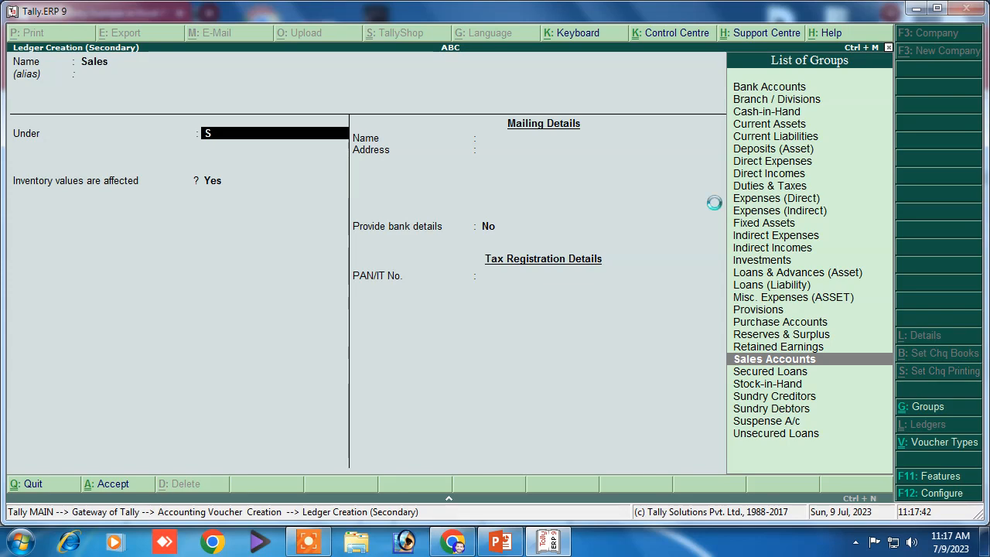
pyautogui.press('Return')
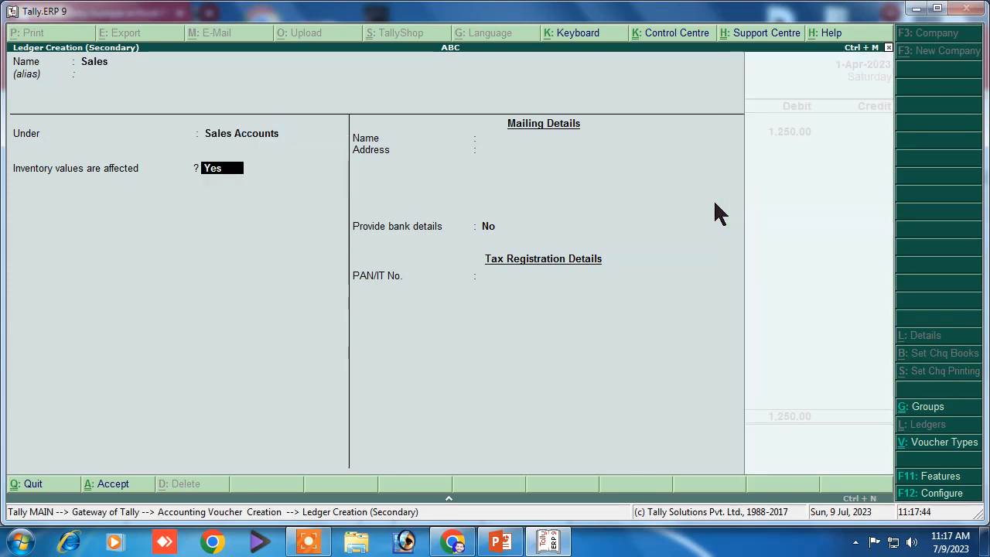
pyautogui.press('Return')
pyautogui.press('Return')
pyautogui.press('Return')
pyautogui.press('Return')
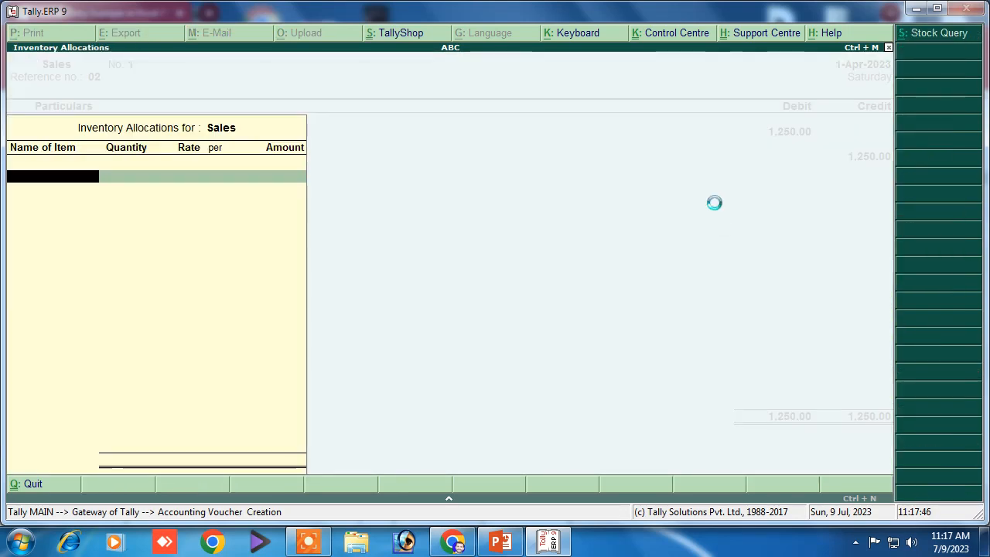
pyautogui.press('Return')
pyautogui.press('Return')
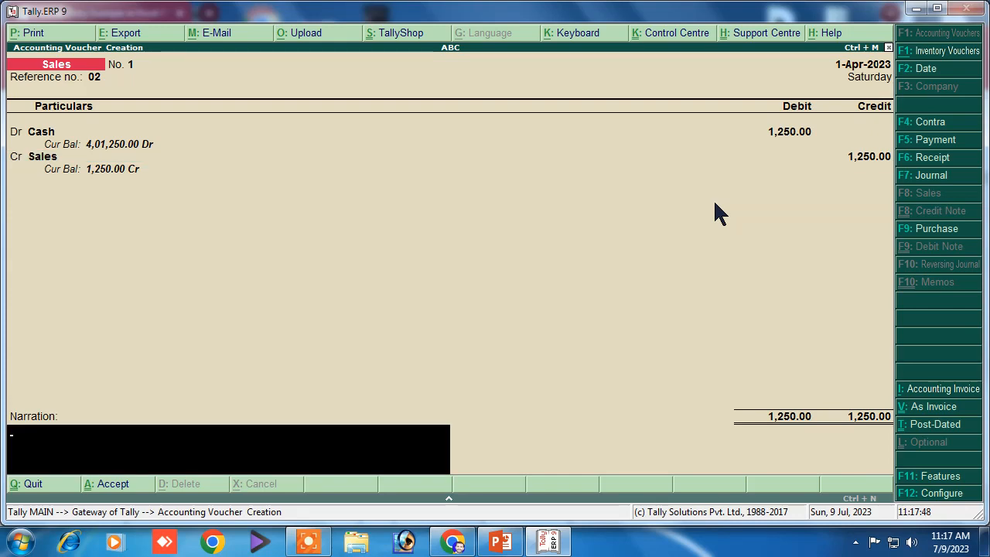
# Step: Re-enter 1250 as the Sales credit amount, and save the voucher with the narration "being sold goods"
pyautogui.write('eb')
pyautogui.press('BackSpace')
pyautogui.press('BackSpace')
pyautogui.press('BackSpace')
pyautogui.write('be')
pyautogui.press('BackSpace')
pyautogui.press('BackSpace')
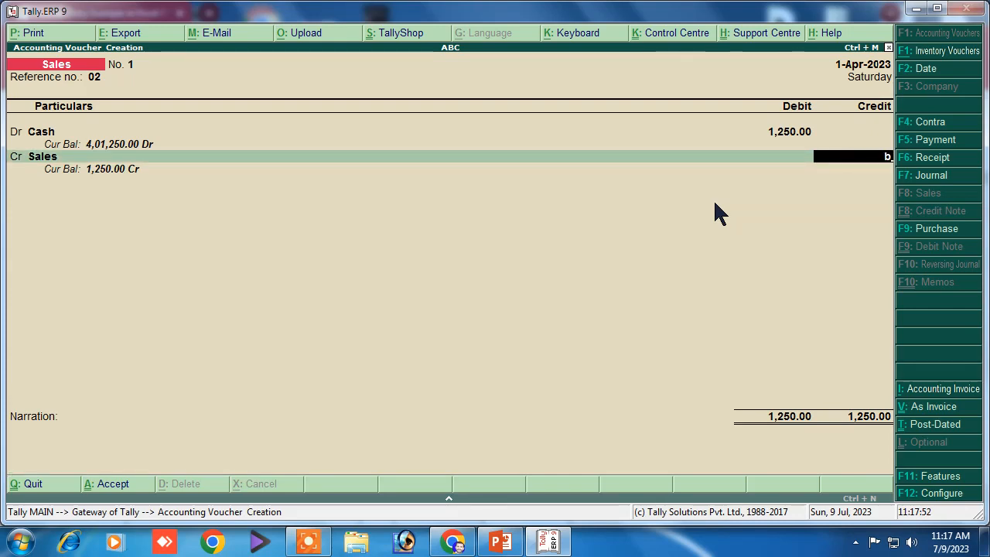
pyautogui.write('1250')
pyautogui.press('Return')
pyautogui.write('being sold goods')
pyautogui.press('Return')
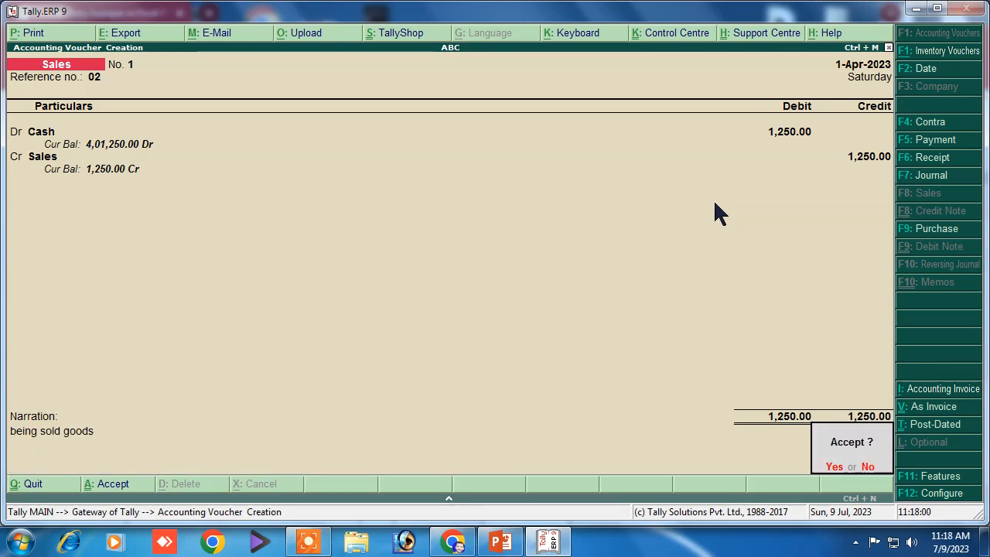
pyautogui.press('Return')
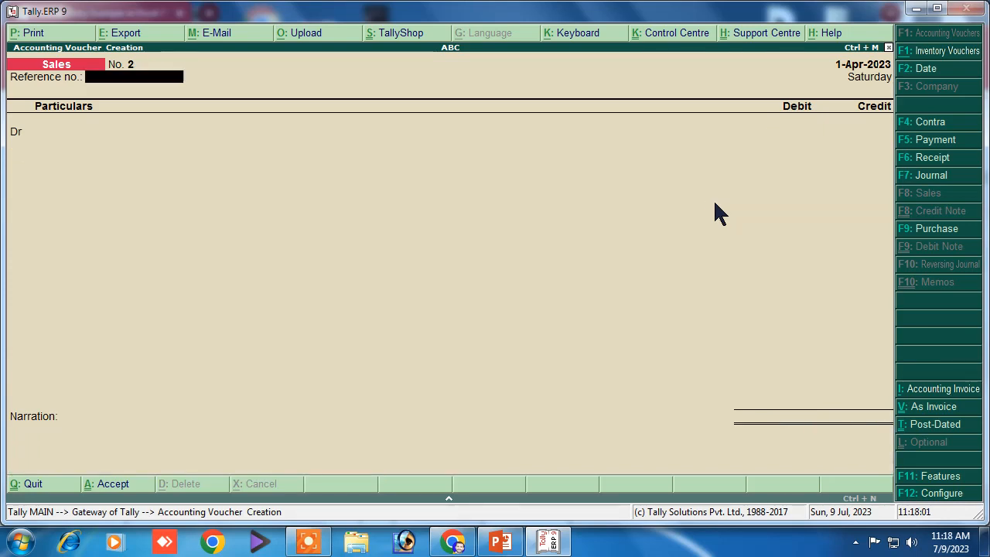
# Step: Switch to PowerPoint and read the 5% GST intrastate purchase entry on slide 4
pyautogui.click(511, 549)
pyautogui.click(77, 353)
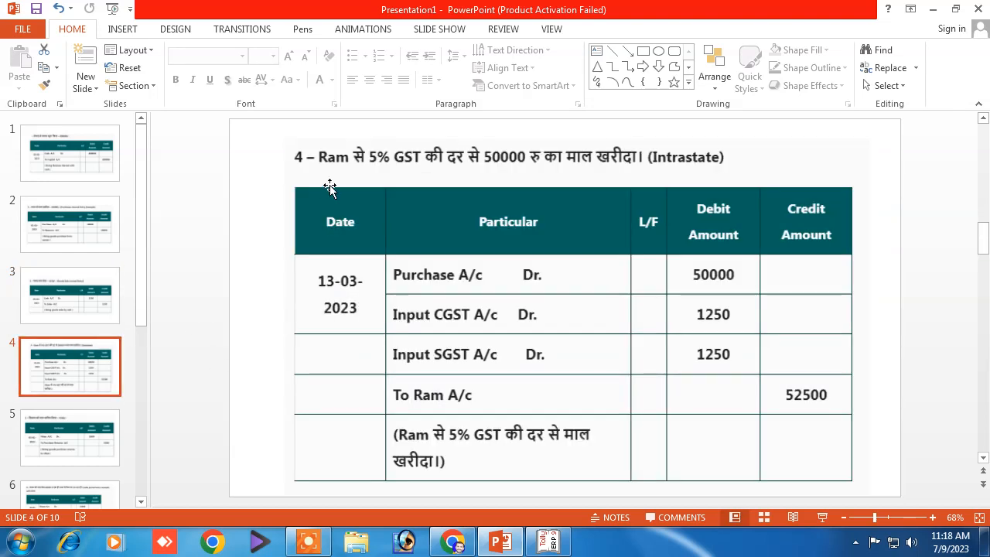
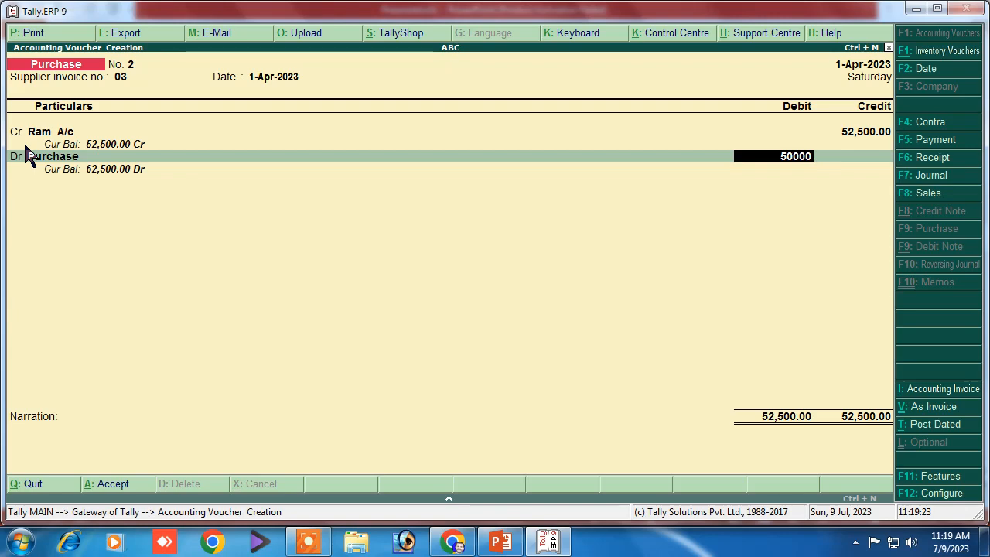
# Step: Accept 50000 as the Purchase debit in Tally, and start a ledger named Input Cgst for the next debit line
pyautogui.press('Return')
pyautogui.press('Return')
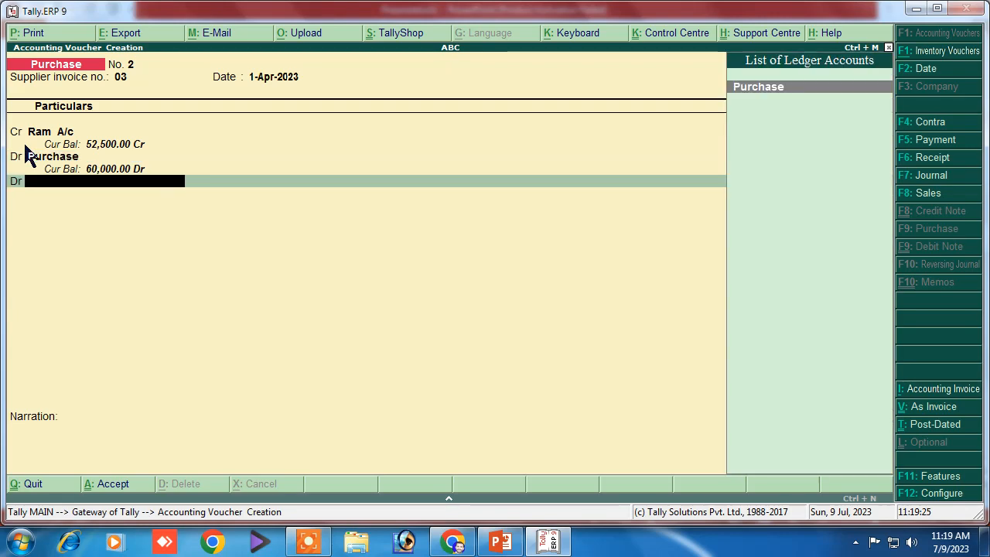
pyautogui.hotkey('alt', 'c')
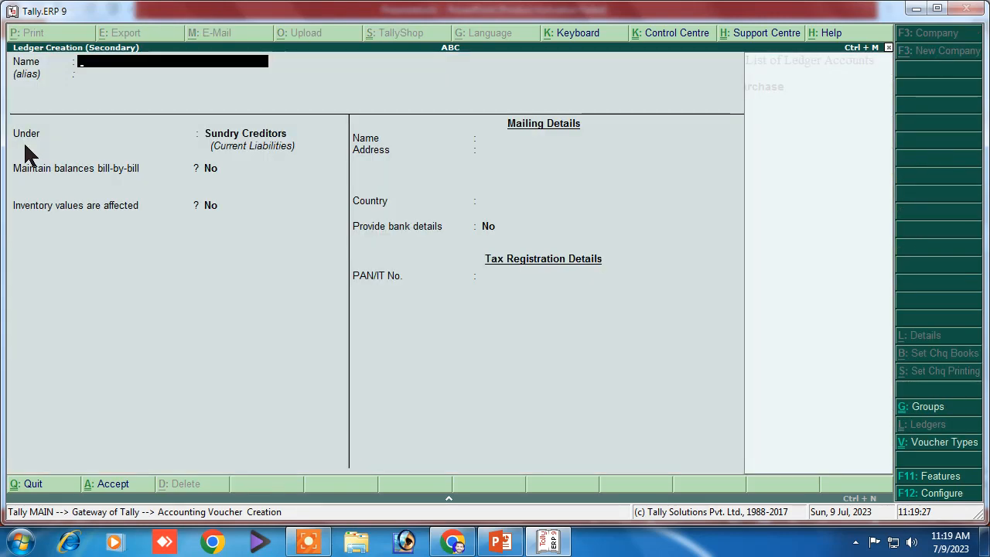
pyautogui.write('Input Cgs')
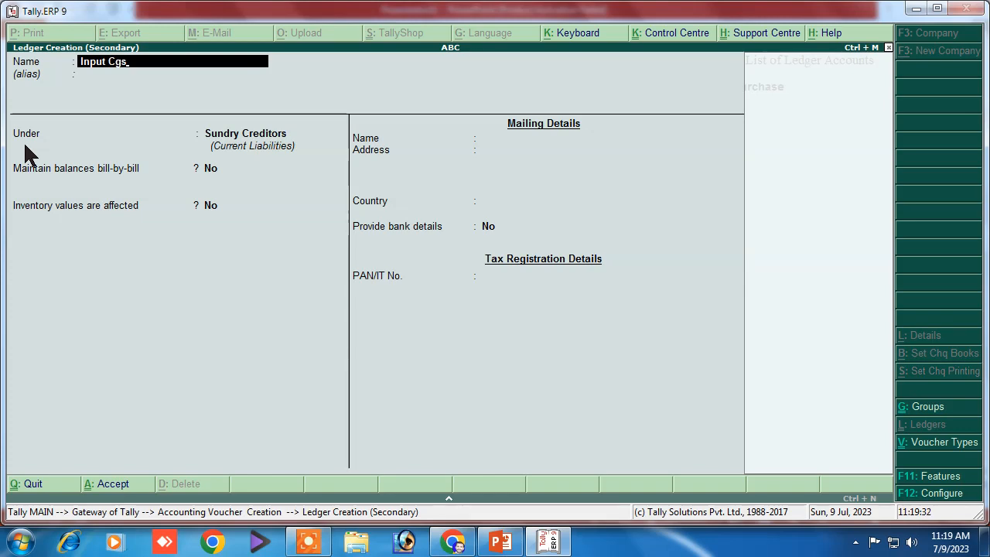
pyautogui.write('t')
pyautogui.press('Return')
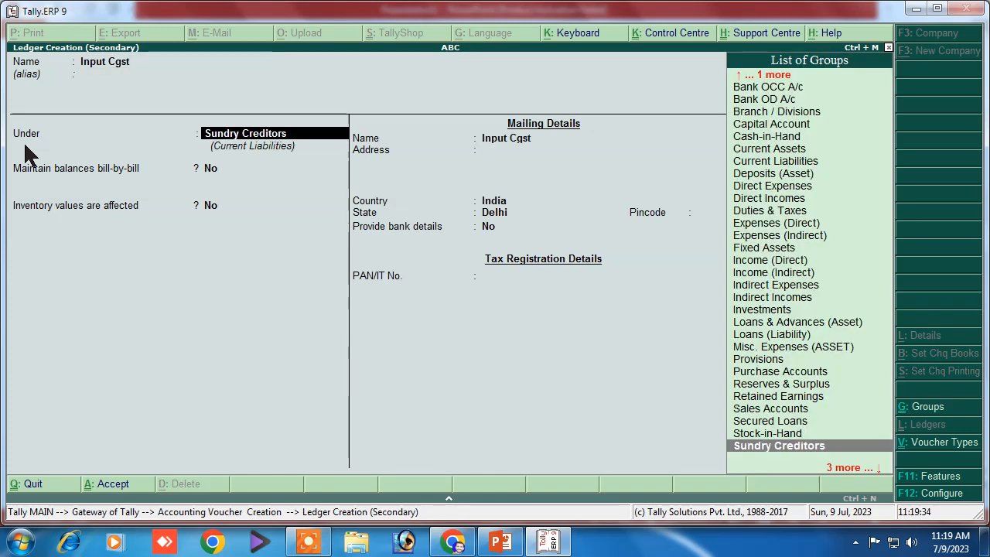
# Step: Place the Input Cgst ledger under the Duties & Taxes group
pyautogui.write('D')
pyautogui.press('Down')
pyautogui.press('Down')
pyautogui.press('Down')
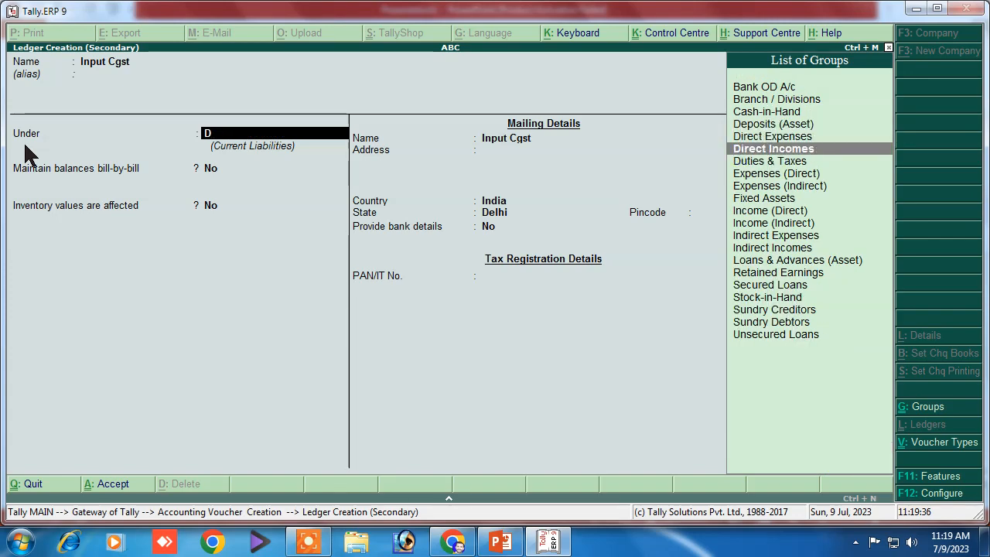
pyautogui.press('Return')
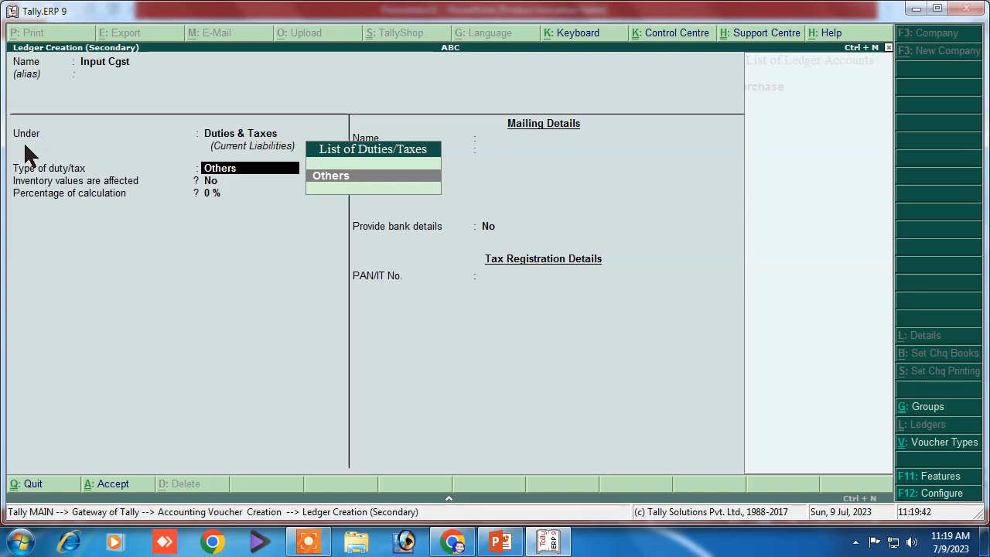
# Step: Enable Goods and Services Tax in the company's statutory features and choose to alter its GST details
pyautogui.press('F11')
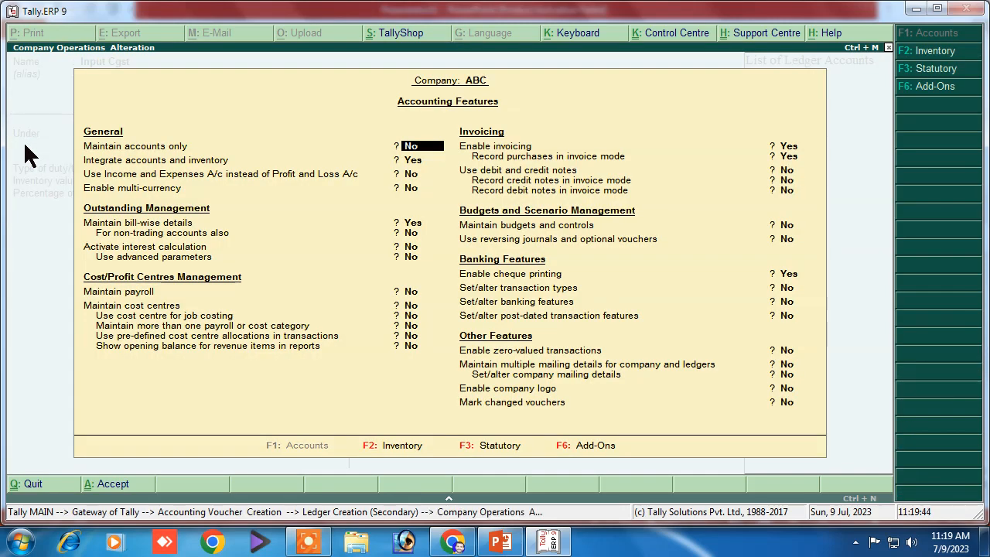
pyautogui.click(469, 454)
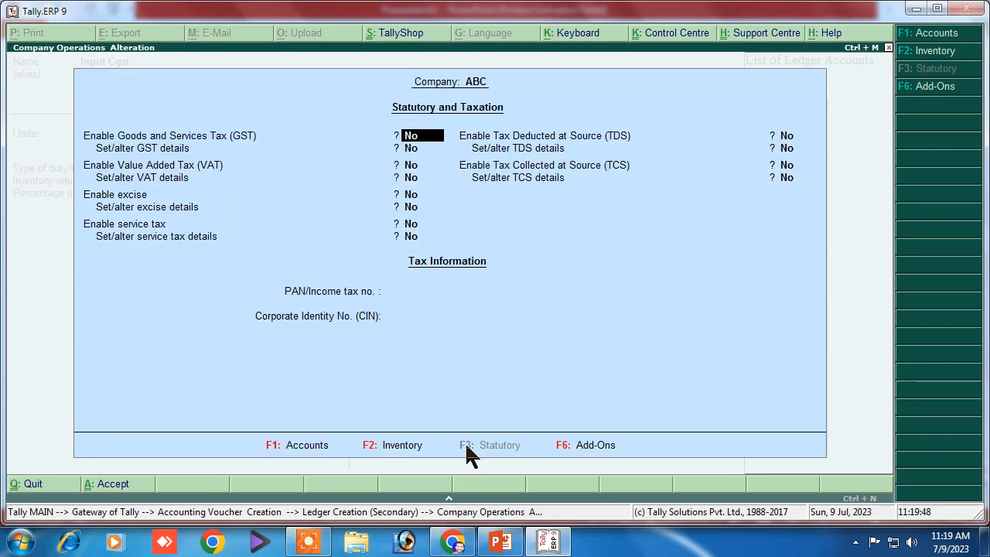
pyautogui.press('y')
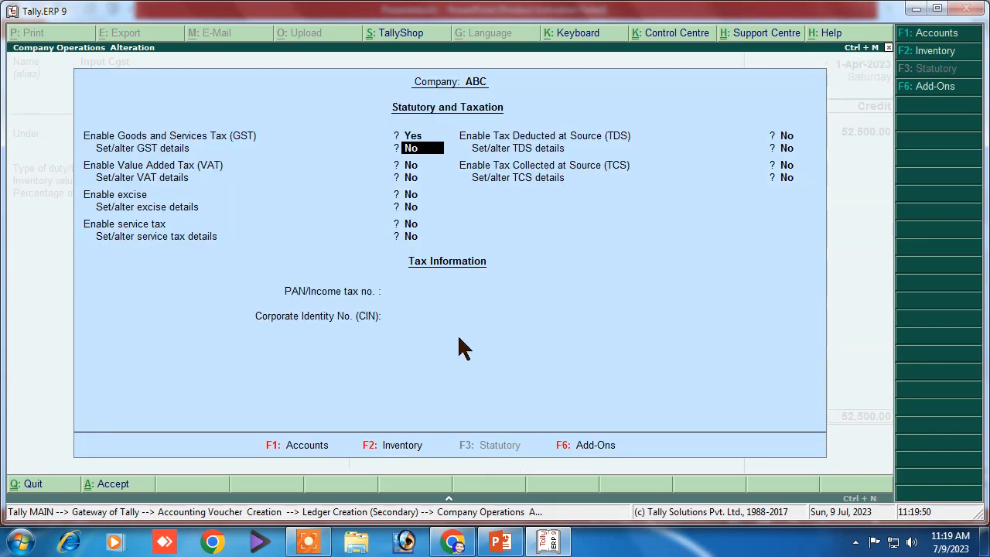
pyautogui.press('y')
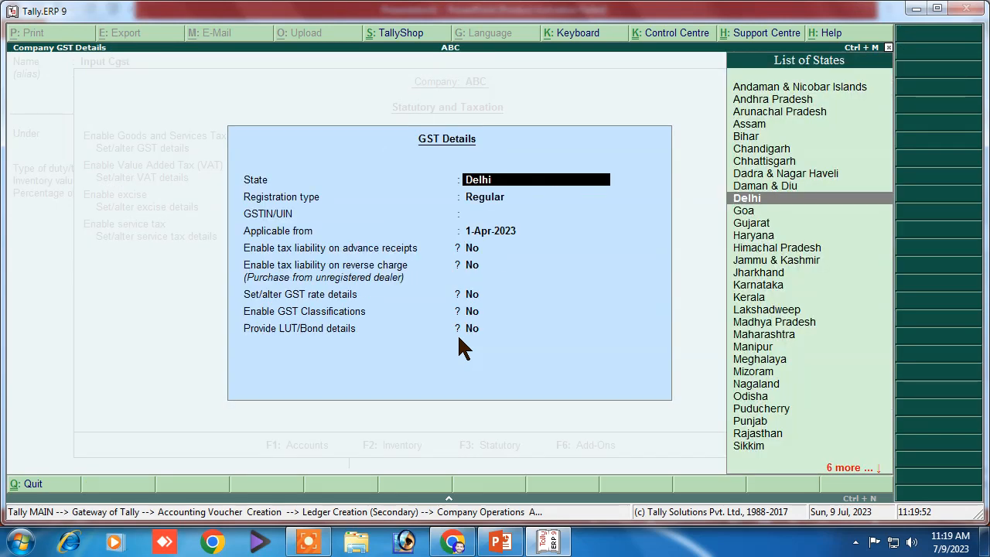
# Step: Keep Delhi and Regular in the GST details, enter the company's GSTIN/UIN, and save the statutory features
pyautogui.press('Return')
pyautogui.write('FG54F5G4F5')
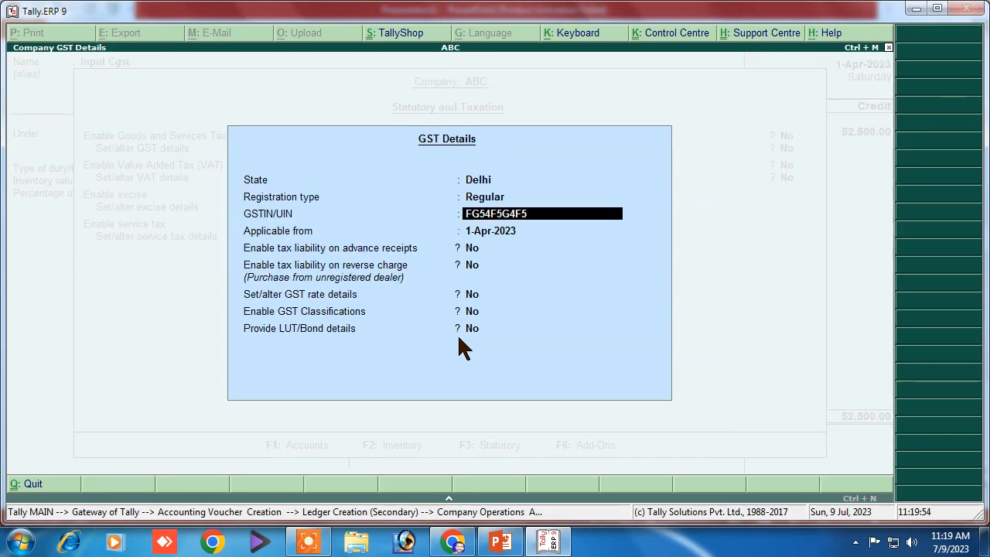
pyautogui.press('Return')
pyautogui.press('Return')
pyautogui.press('Return')
pyautogui.press('Return')
pyautogui.press('Return')
pyautogui.press('Return')
pyautogui.press('Return')
pyautogui.press('Return')
pyautogui.press('Return')
pyautogui.press('Return')
pyautogui.press('Return')
pyautogui.press('Return')
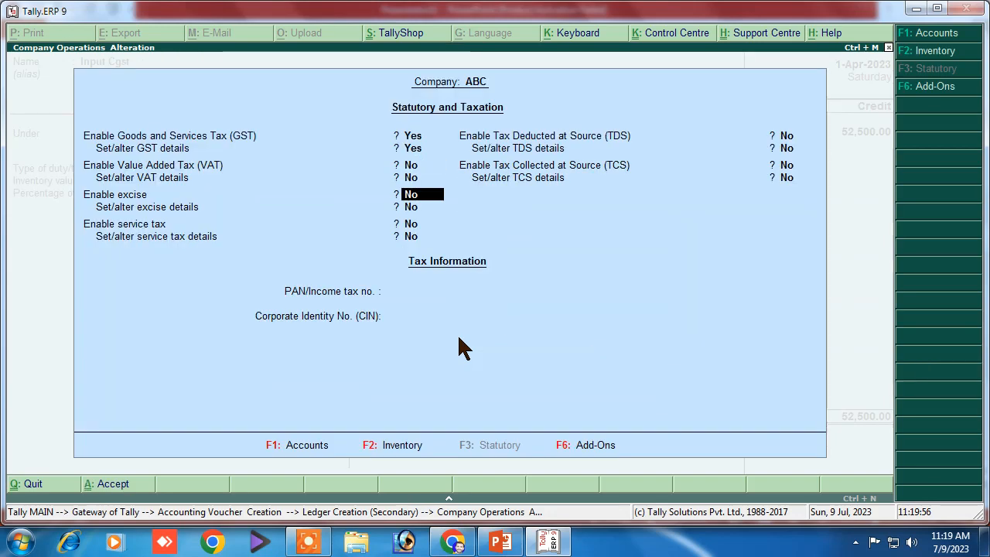
pyautogui.press('Return')
pyautogui.press('Return')
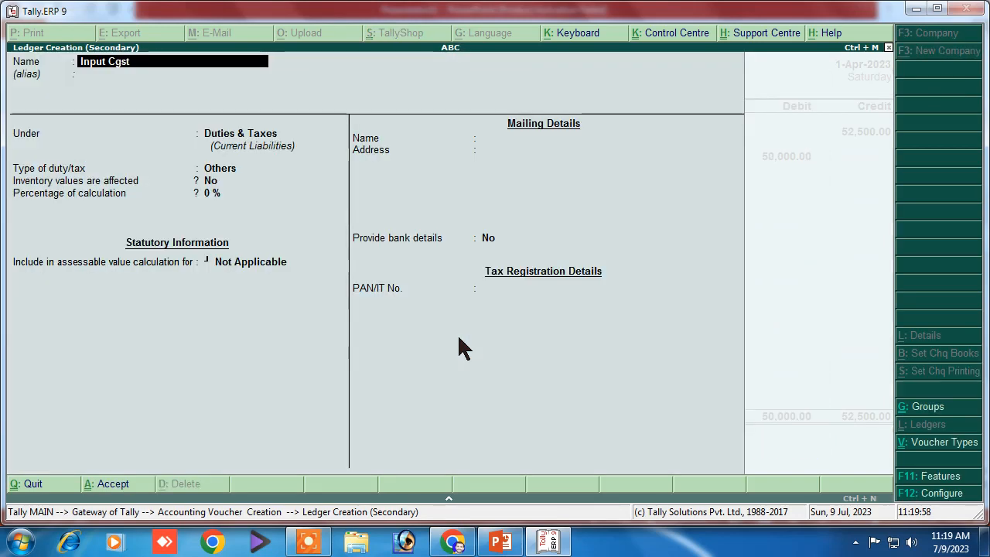
# Step: Set the Input Cgst ledger's duty type to GST, tax type to Central Tax and percentage to 6%, and save it
pyautogui.press('Return')
pyautogui.press('Return')
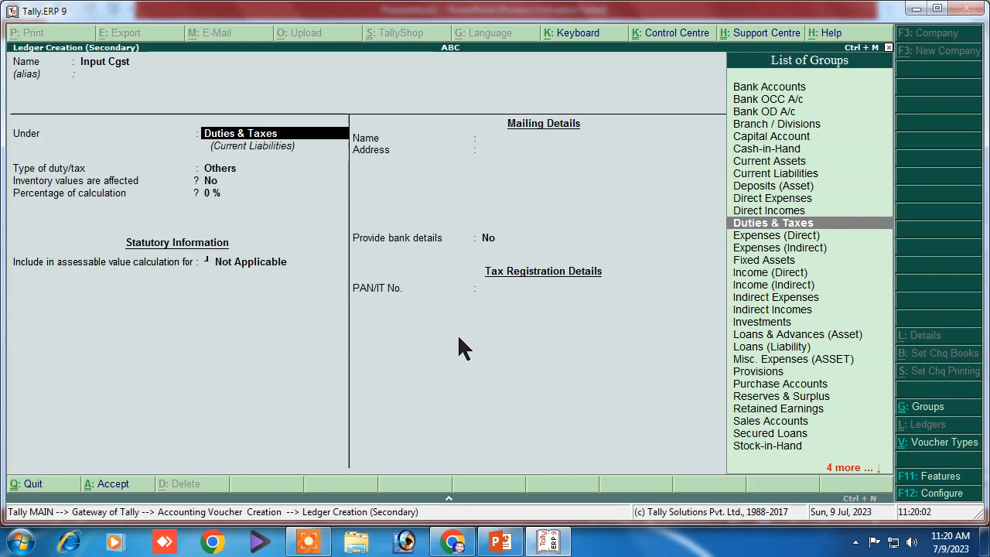
pyautogui.press('Return')
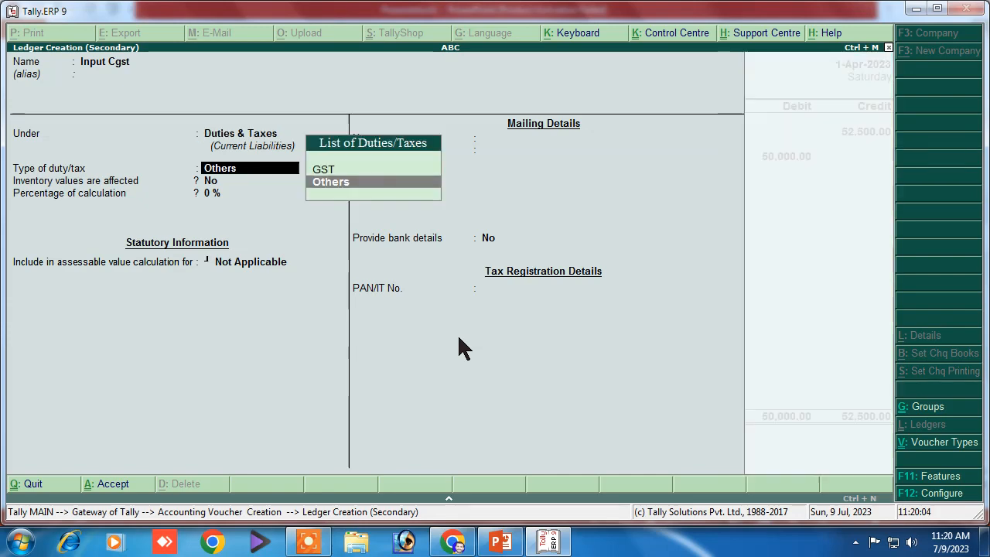
pyautogui.press('Up')
pyautogui.press('Return')
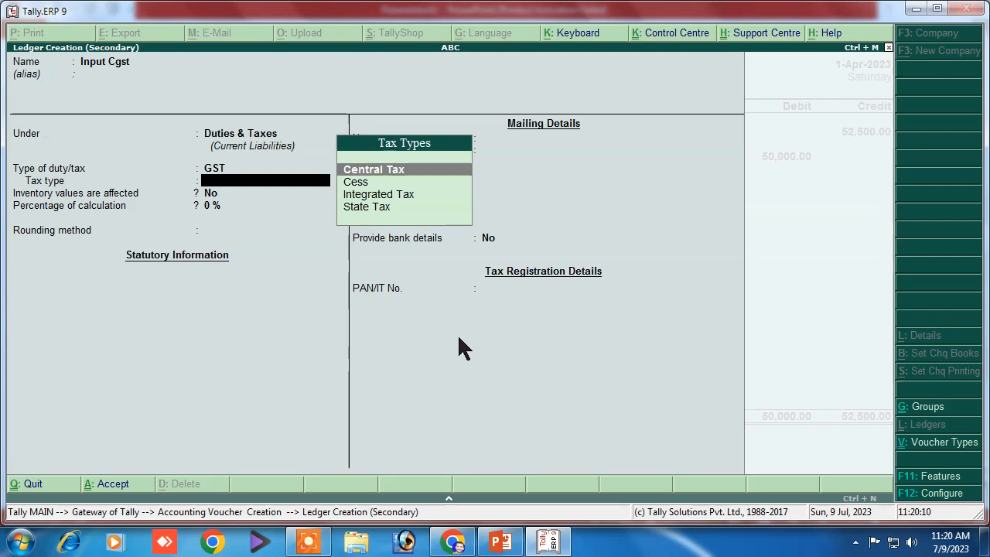
pyautogui.press('Return')
pyautogui.write('6')
pyautogui.press('Return')
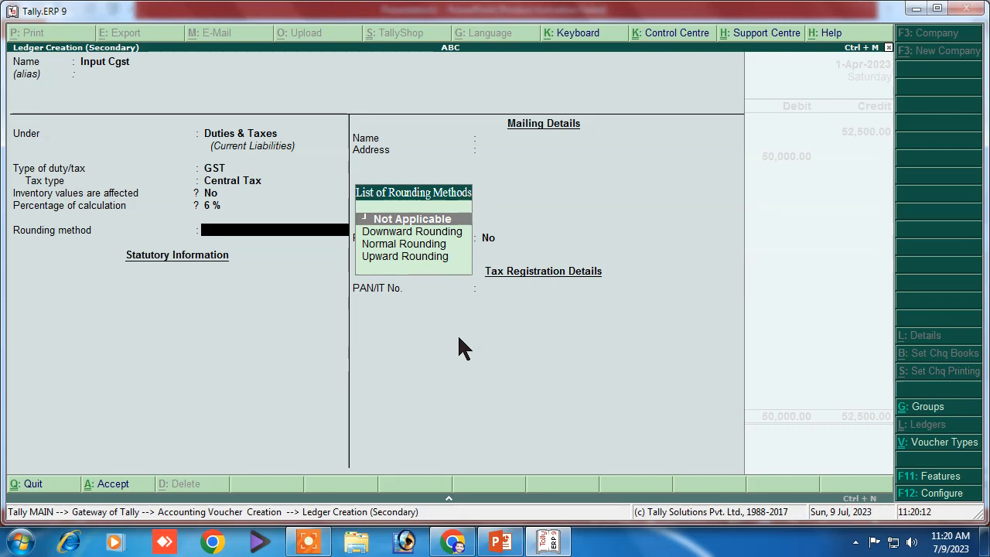
pyautogui.press('Return')
pyautogui.press('Return')
pyautogui.press('Return')
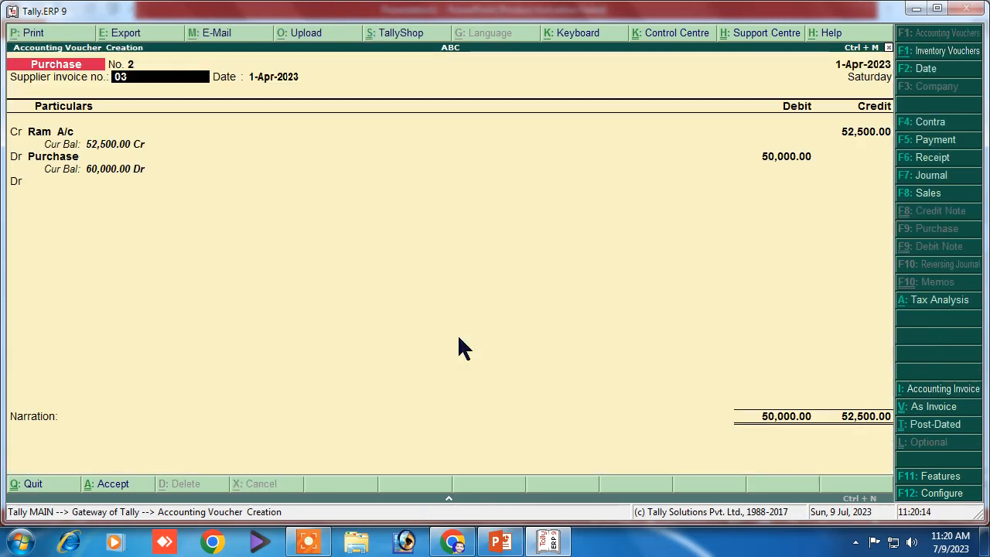
# Step: Accept the purchase voucher's existing header, supplier and Purchase entries, and debit Input Cgst with 1250
pyautogui.press('Return')
pyautogui.press('Return')
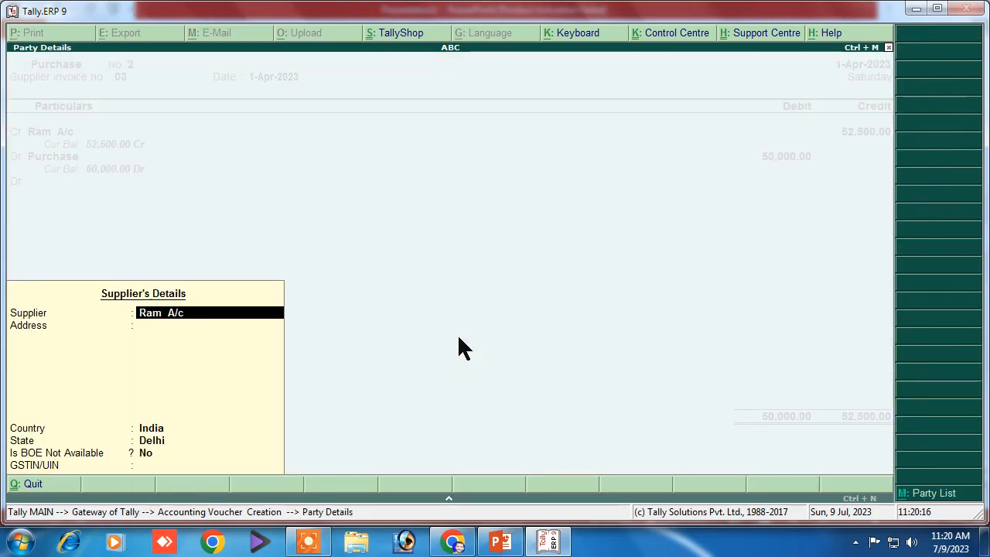
pyautogui.press('Return')
pyautogui.press('Return')
pyautogui.press('Return')
pyautogui.press('Return')
pyautogui.press('Return')
pyautogui.press('Return')
pyautogui.press('Return')
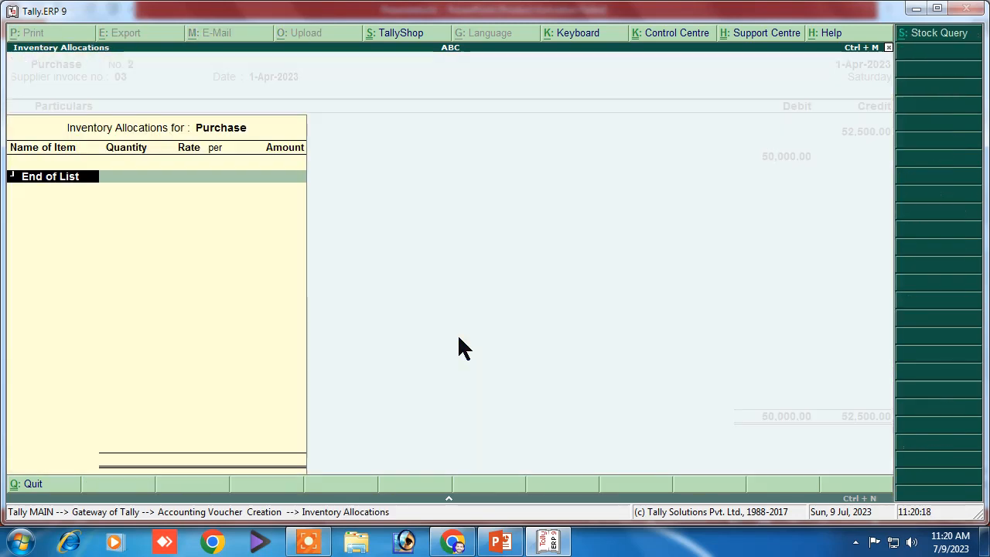
pyautogui.press('Return')
pyautogui.press('Return')
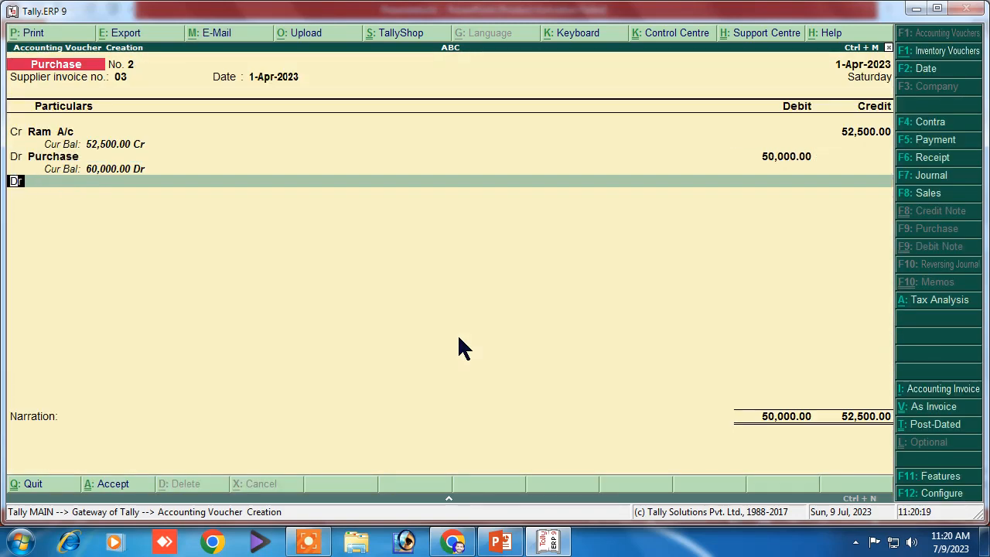
pyautogui.press('Return')
pyautogui.press('Return')
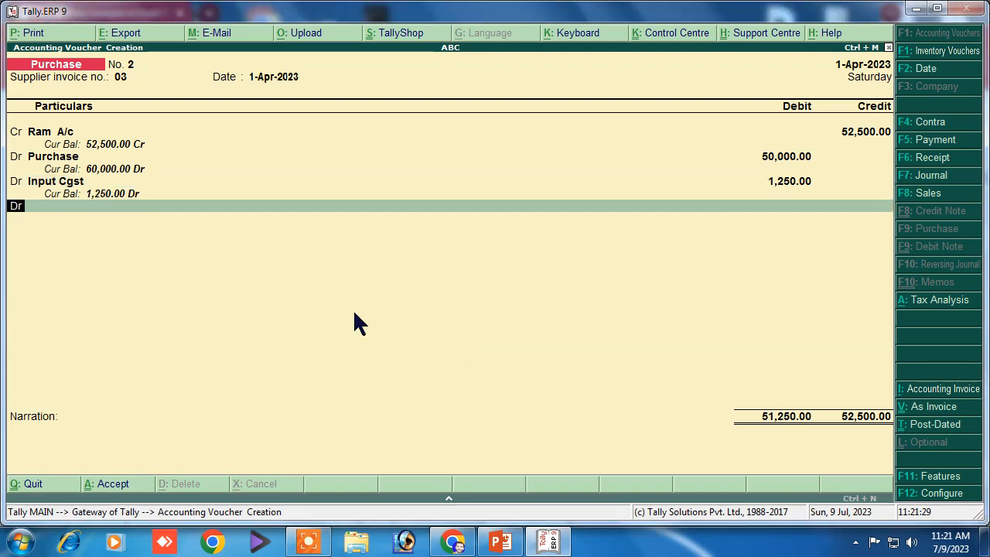
# Step: Start a ledger named Input Sgst for the next debit line, under Duties & Taxes with duty type GST
pyautogui.press('Return')
pyautogui.hotkey('alt', 'c')
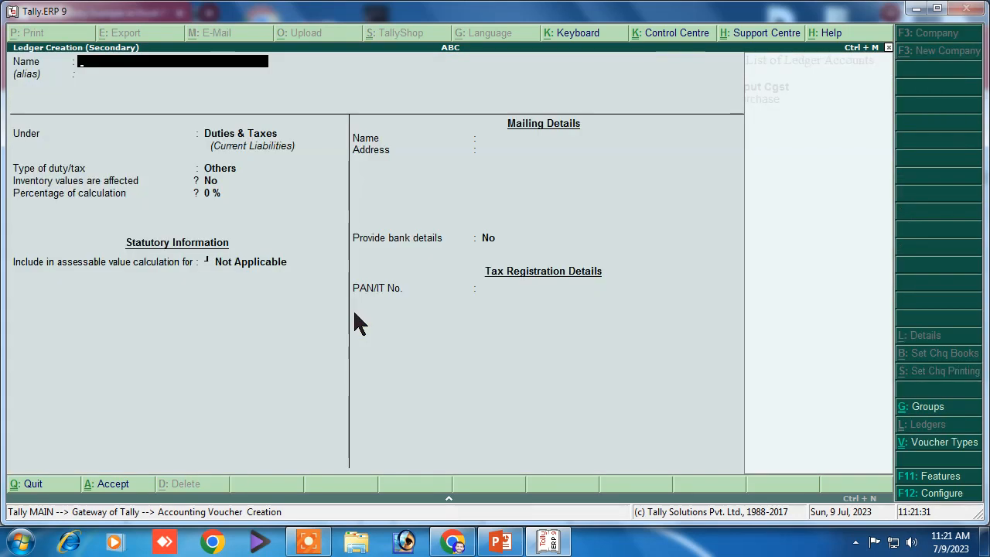
pyautogui.write('Inp')
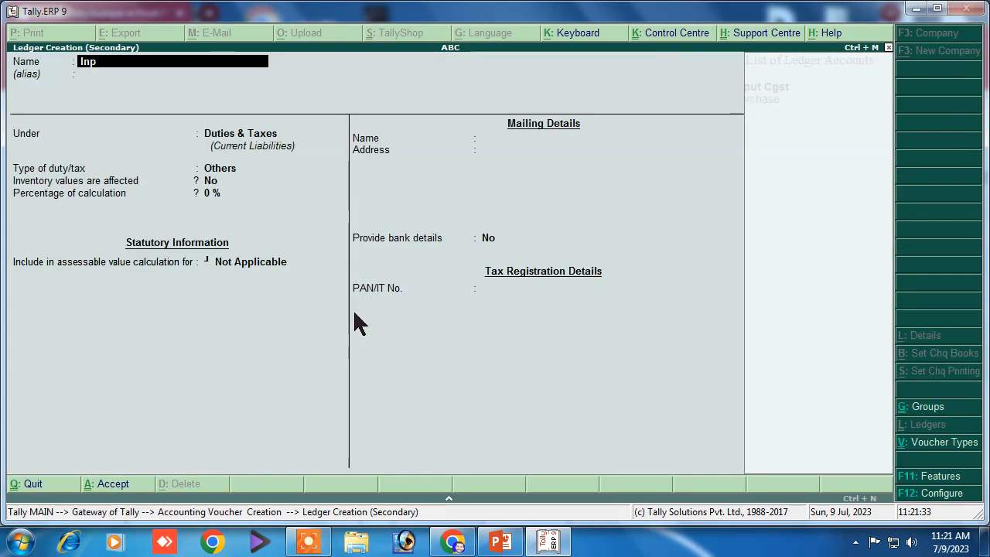
pyautogui.write('ut Sgst')
pyautogui.press('Return')
pyautogui.press('Return')
pyautogui.press('Return')
pyautogui.press('Up')
pyautogui.press('Return')
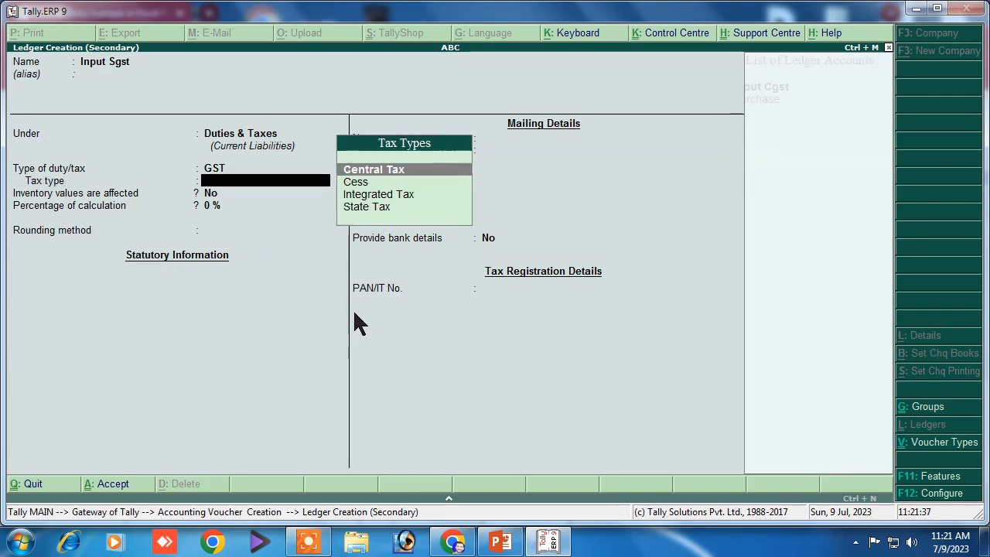
# Step: Set the Input Sgst ledger's tax type to State Tax, keep rounding as Not Applicable, and save the ledger
pyautogui.press('Down')
pyautogui.press('Down')
pyautogui.press('Down')
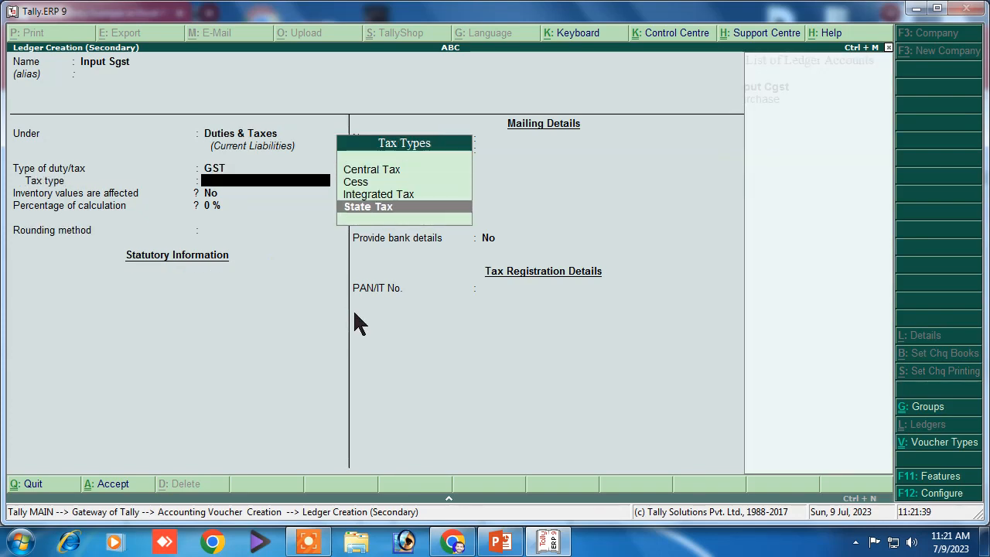
pyautogui.press('Return')
pyautogui.press('Return')
pyautogui.press('Return')
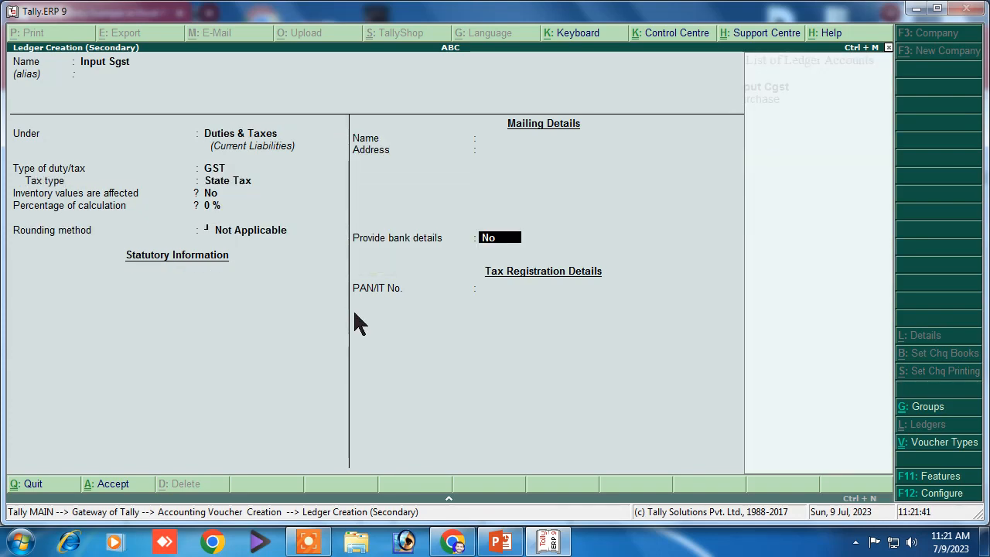
pyautogui.press('Return')
pyautogui.press('Return')
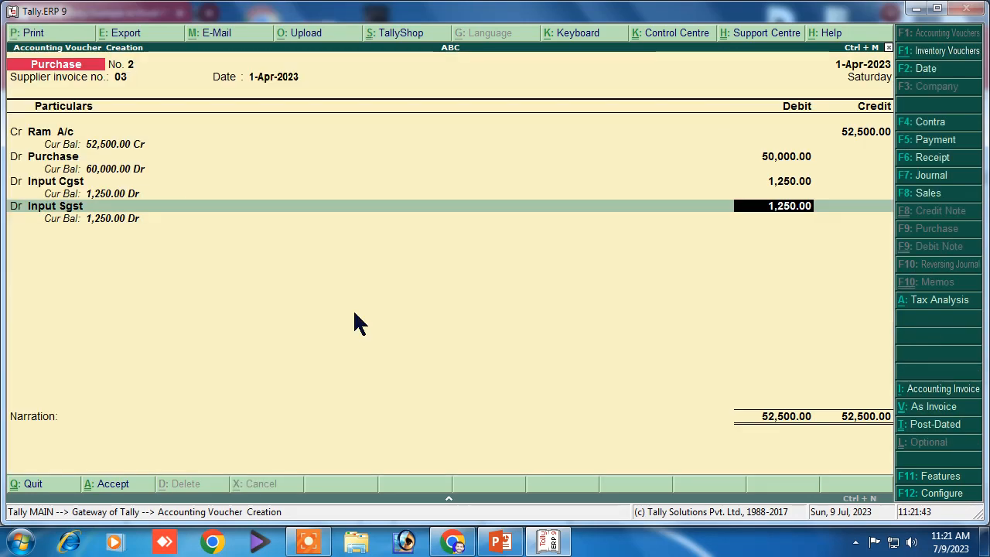
# Step: Accept 1250 as the Input Sgst debit, check the entry against slide 4, and save the voucher with the narration "being purchase"
pyautogui.press('Return')
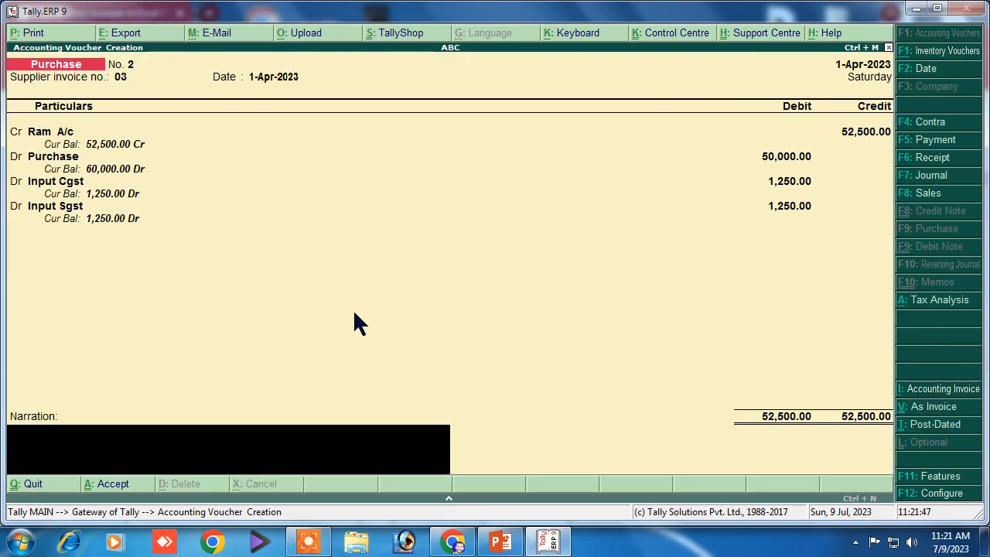
pyautogui.click(500, 543)
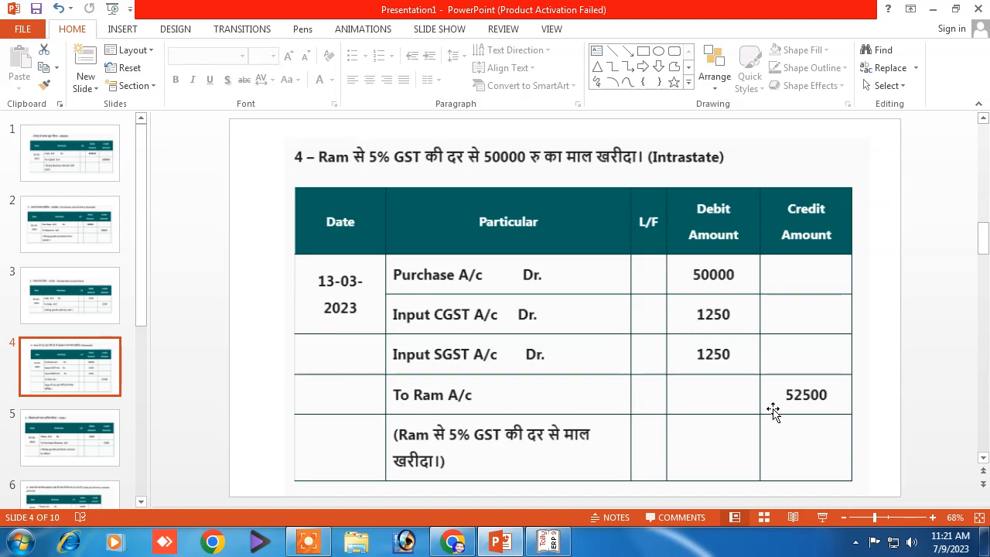
pyautogui.click(548, 541)
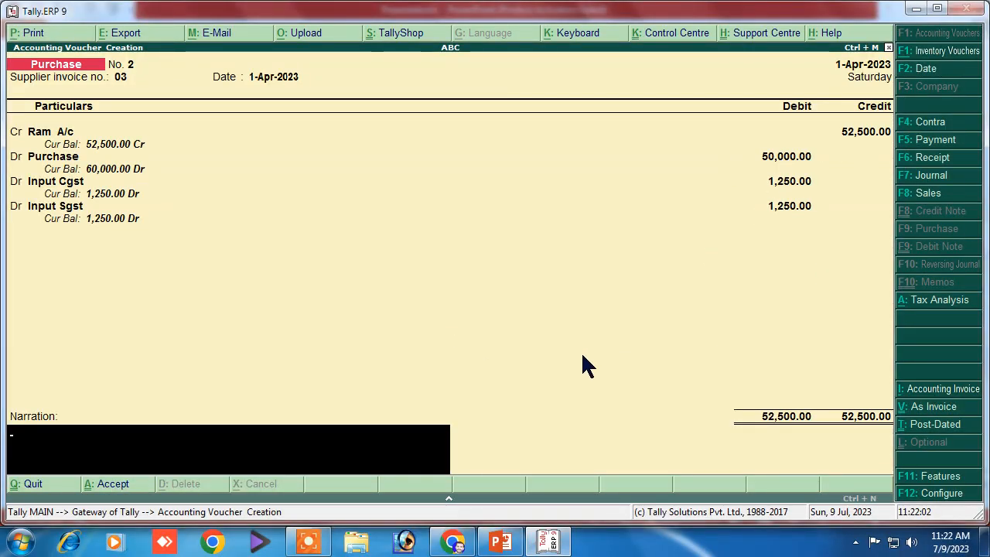
pyautogui.write('being purchase')
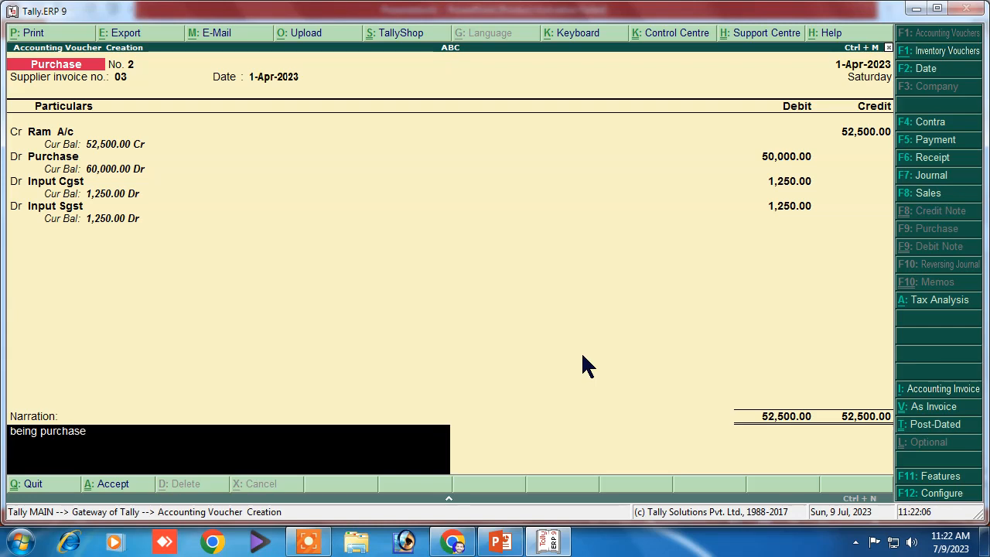
pyautogui.press('Return')
pyautogui.press('Return')
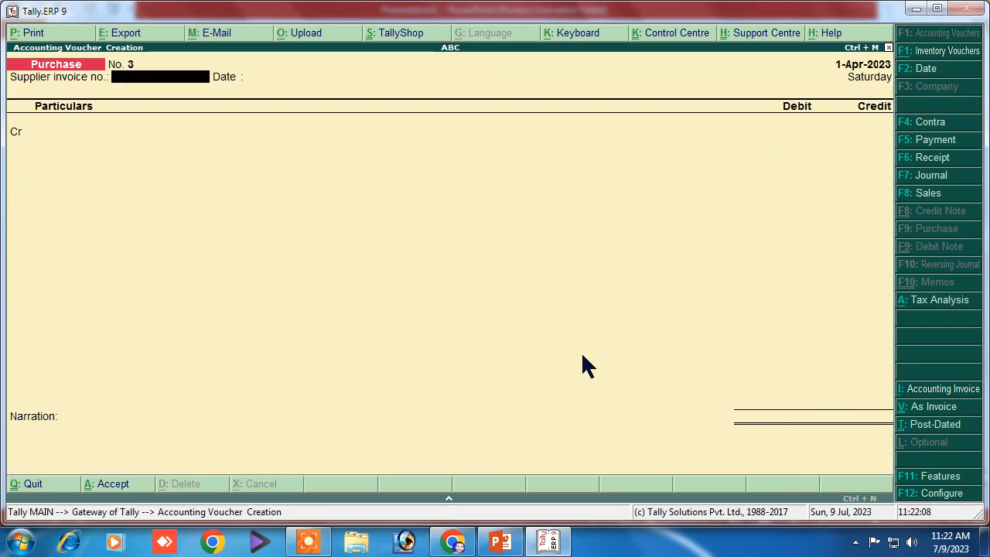
# Step: Switch to PowerPoint to read the purchase return entry on slide 5, and return to Tally
pyautogui.click(499, 541)
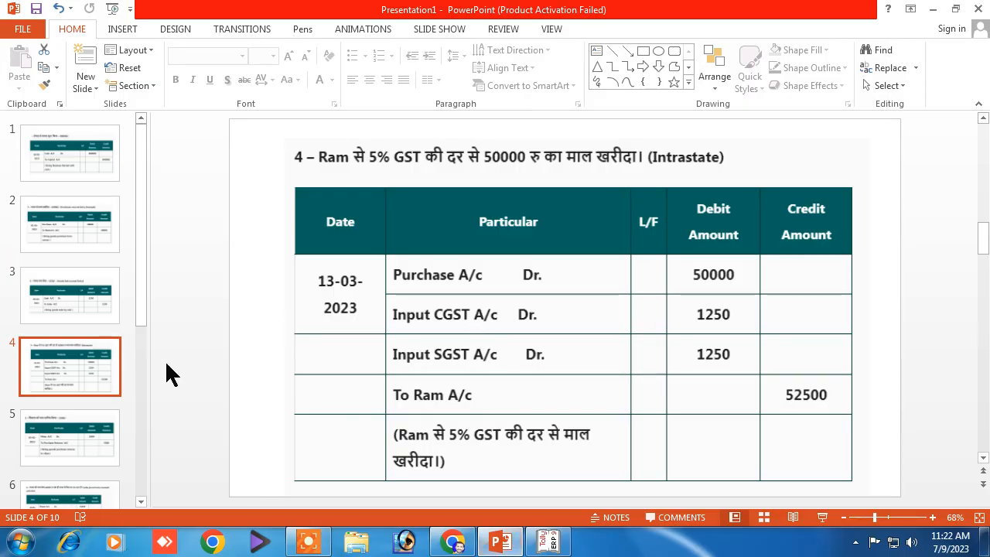
pyautogui.click(68, 435)
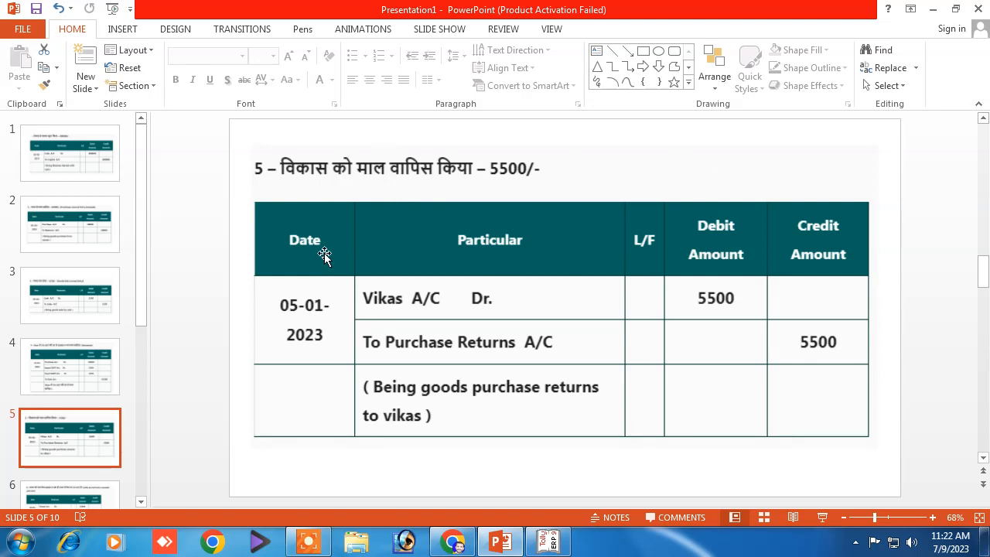
pyautogui.click(548, 542)
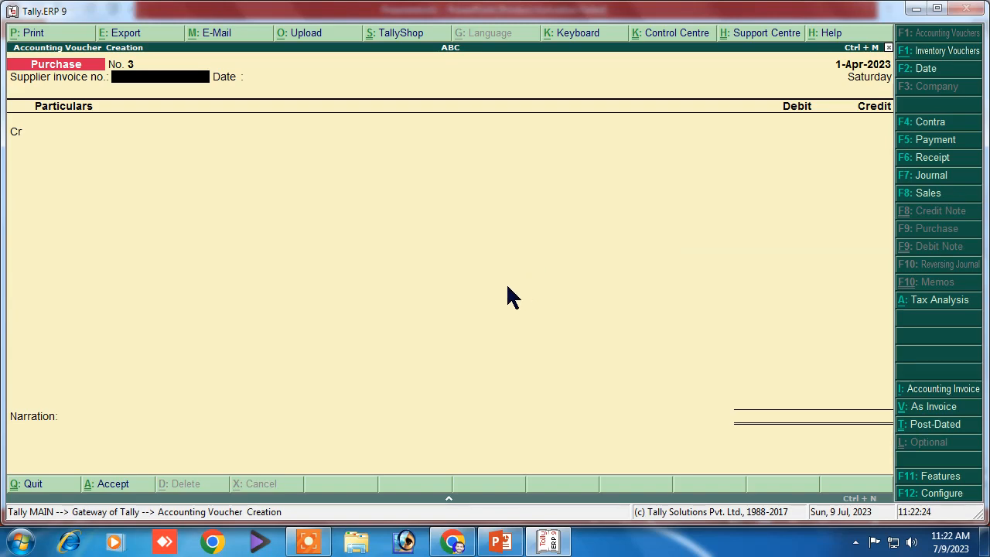
# Step: Enable debit and credit notes, both recorded in invoice mode, in the company's inventory features, and accept the settings
pyautogui.press('F11')
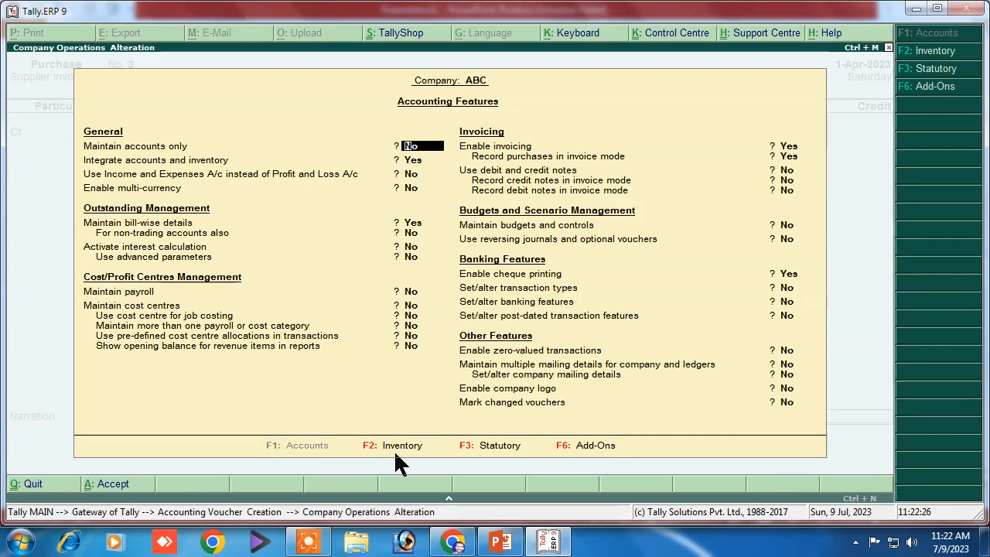
pyautogui.click(395, 452)
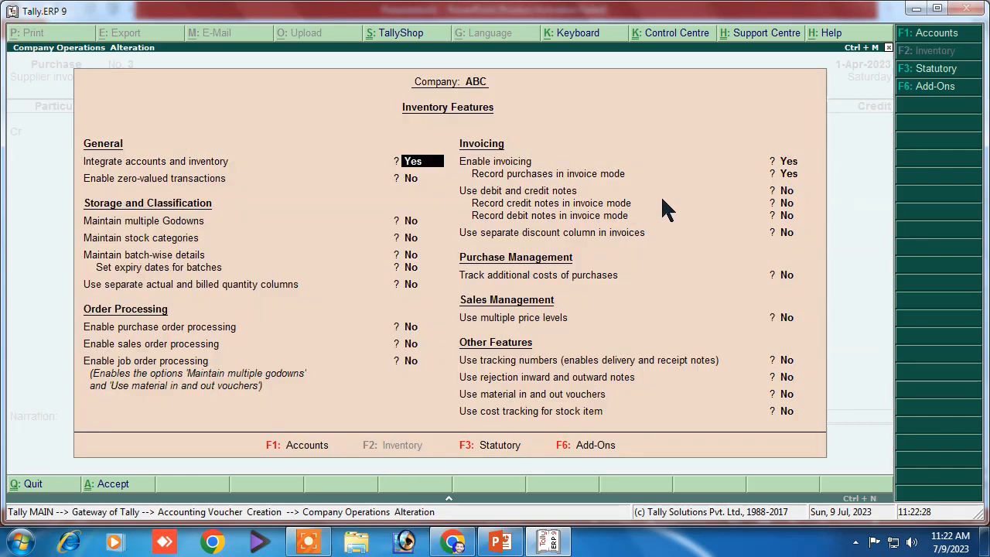
pyautogui.click(784, 193)
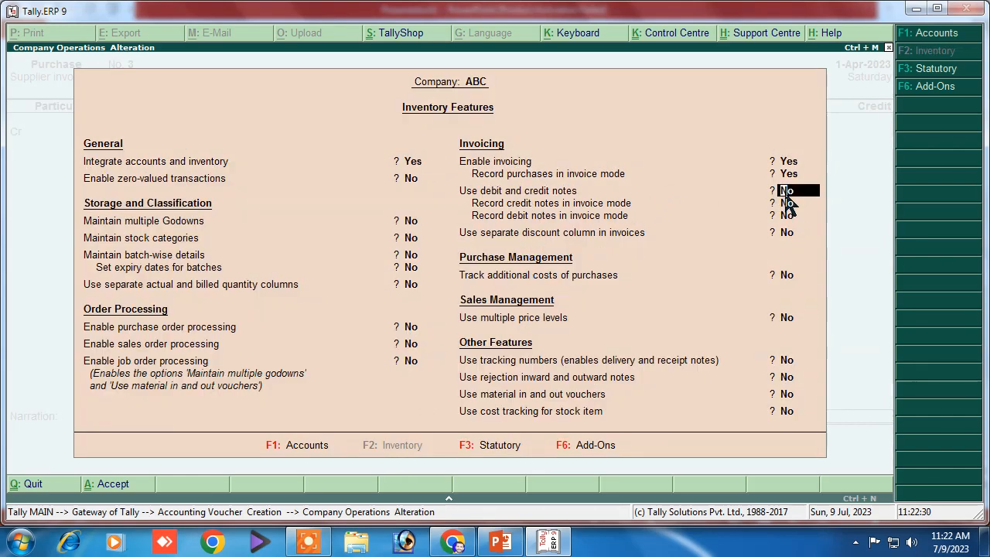
pyautogui.press('y')
pyautogui.press('y')
pyautogui.press('y')
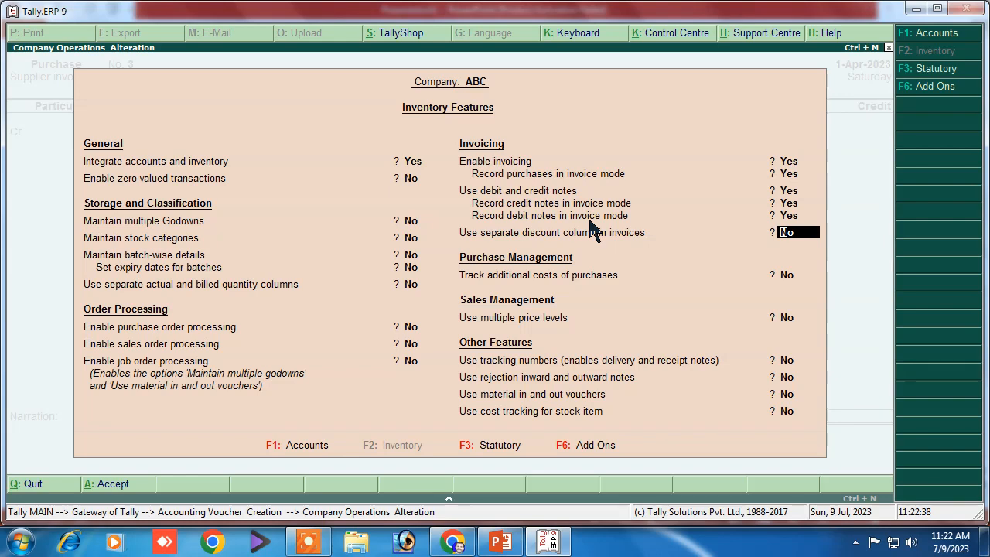
pyautogui.press('Return')
pyautogui.press('Return')
pyautogui.press('Return')
pyautogui.press('Return')
pyautogui.press('Return')
pyautogui.press('Return')
pyautogui.press('Return')
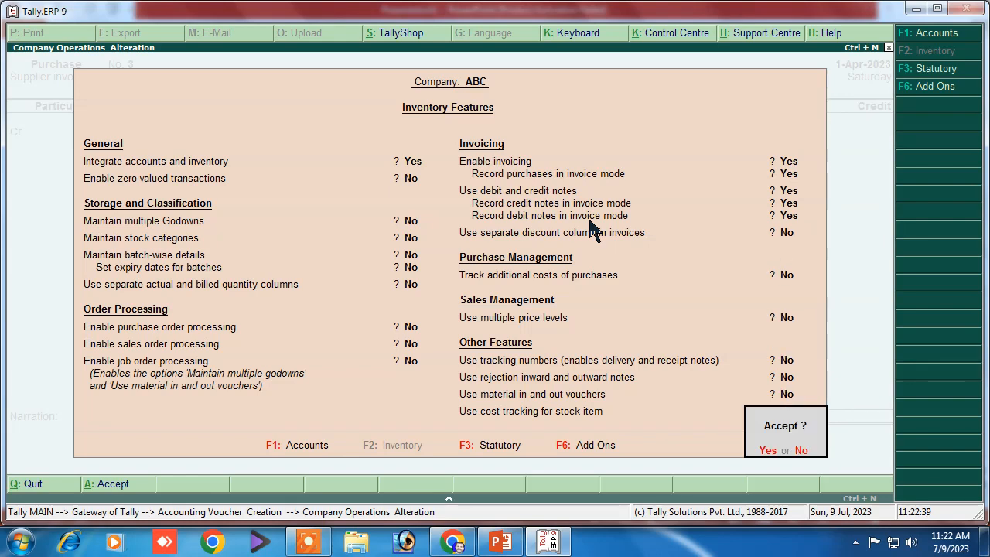
pyautogui.press('Return')
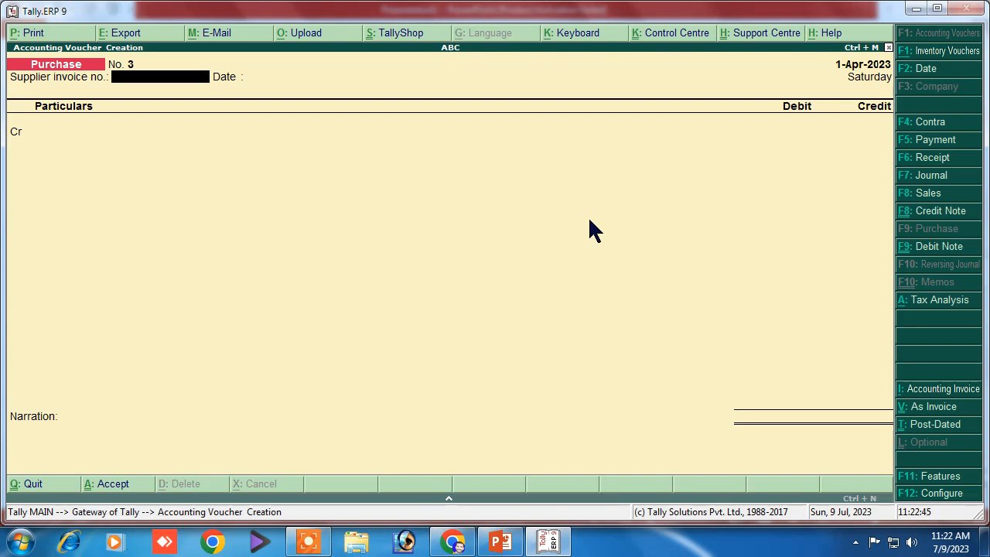
# Step: Start a debit note and try the item invoice layout before returning it to voucher mode with Dr/Cr lines
pyautogui.hotkey('ctrl', 'F9')
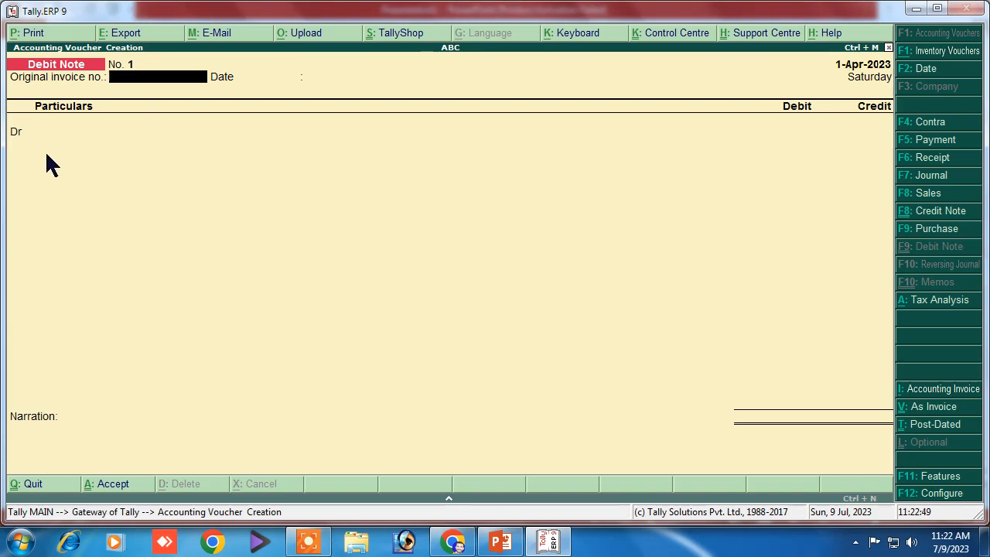
pyautogui.hotkey('ctrl', 'v')
pyautogui.hotkey('ctrl', 'v')
pyautogui.hotkey('ctrl', 'v')
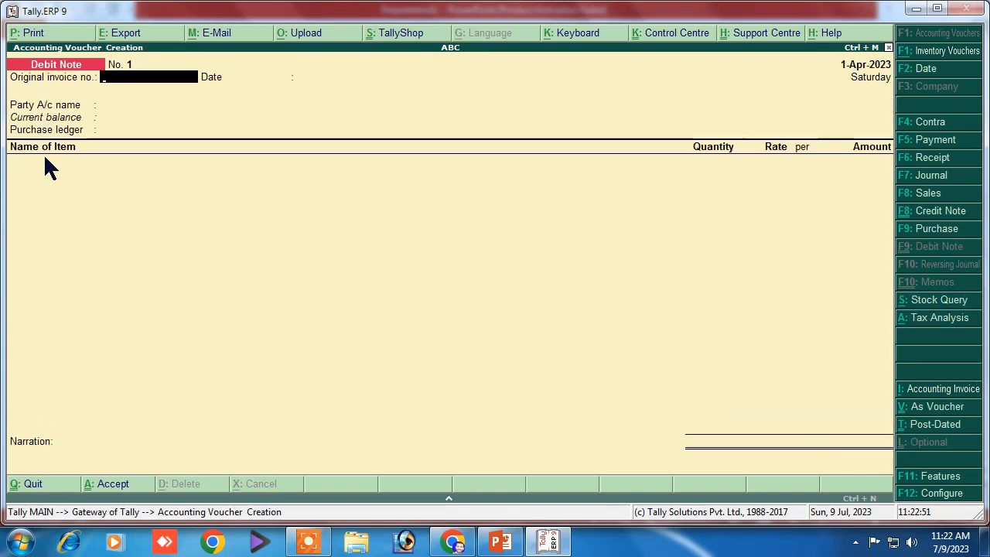
pyautogui.hotkey('ctrl', 'v')
pyautogui.hotkey('ctrl', 'v')
pyautogui.hotkey('ctrl', 'v')
pyautogui.hotkey('ctrl', 'v')
pyautogui.hotkey('ctrl', 'v')
pyautogui.hotkey('ctrl', 'v')
pyautogui.hotkey('ctrl', 'v')
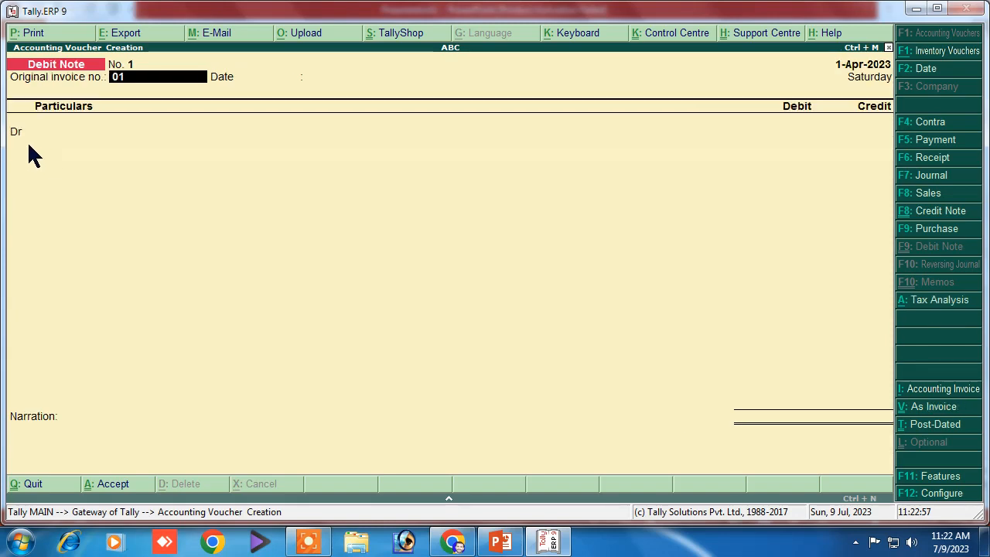
# Step: Enter 01 as the debit note's original invoice number and accept 1-Apr-2023 as its date
pyautogui.write('01')
pyautogui.press('Return')
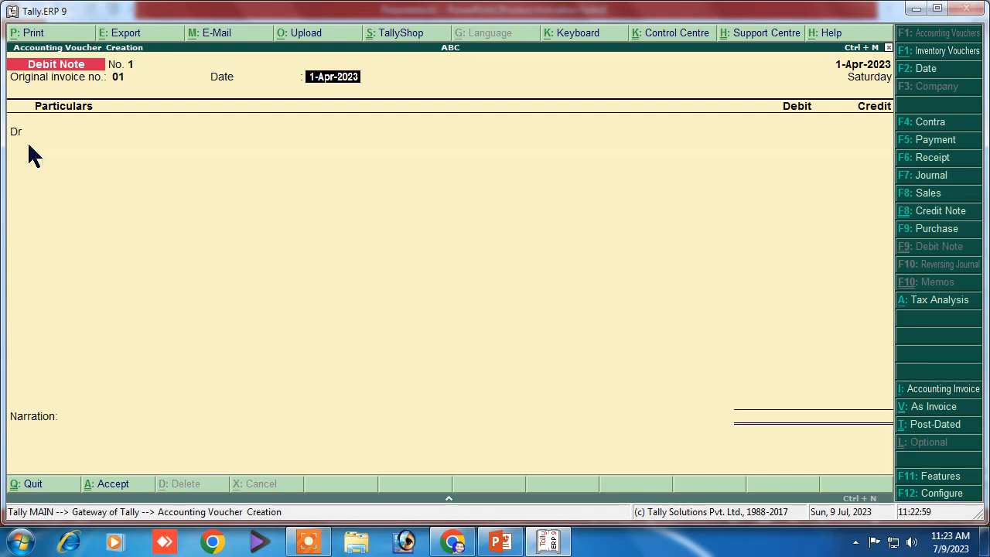
pyautogui.press('Return')
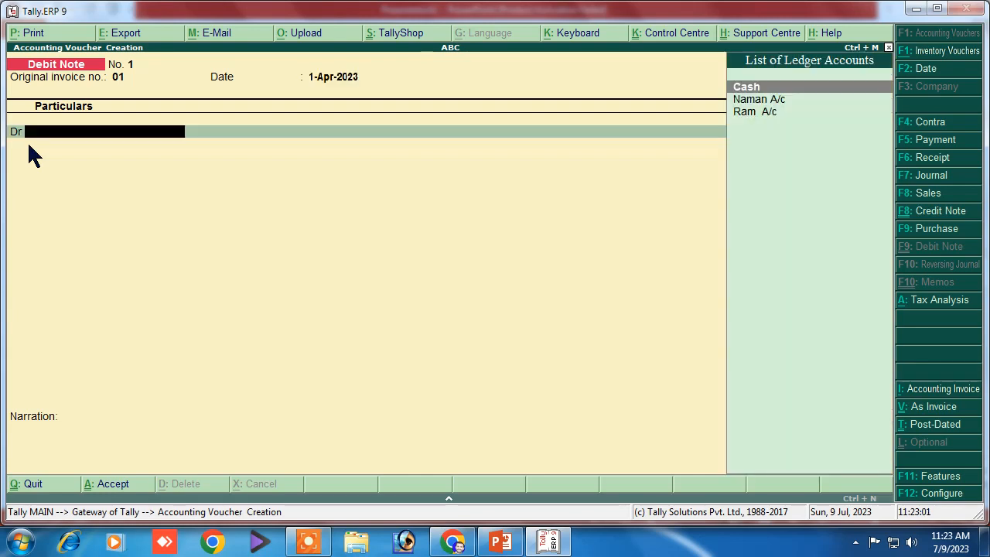
# Step: Switch to PowerPoint to check the account debited in the purchase return entry on slide 5, and return to Tally
pyautogui.click(500, 541)
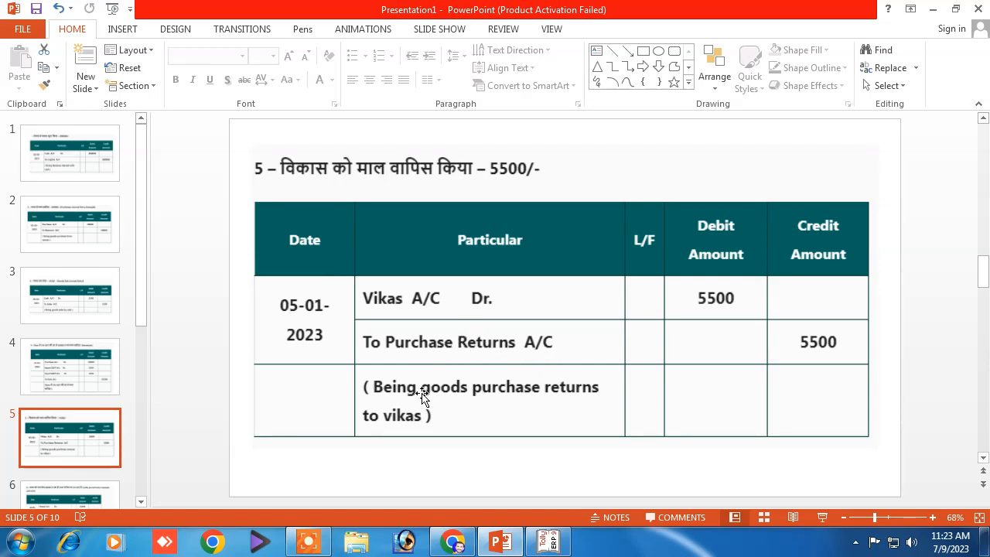
pyautogui.click(547, 541)
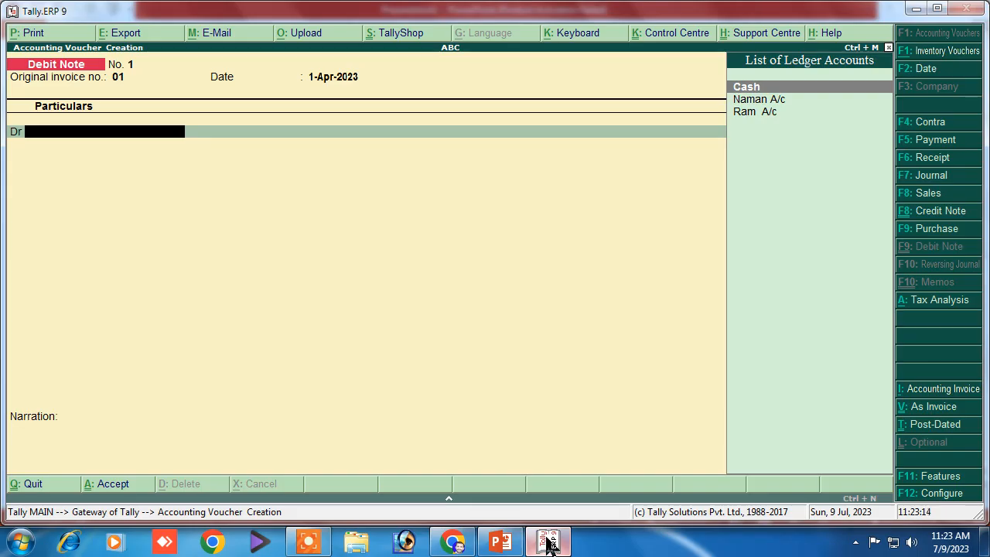
pyautogui.click(548, 541)
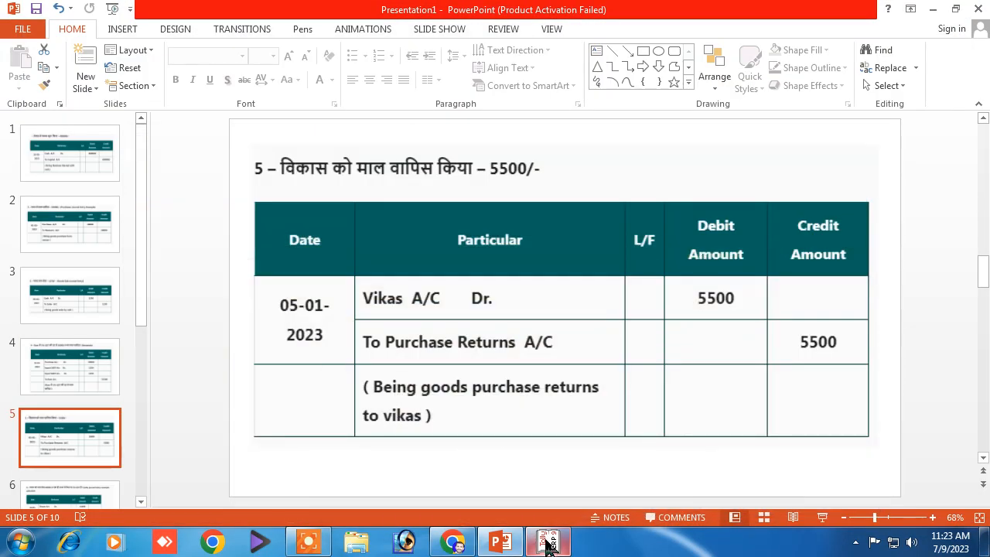
pyautogui.click(548, 541)
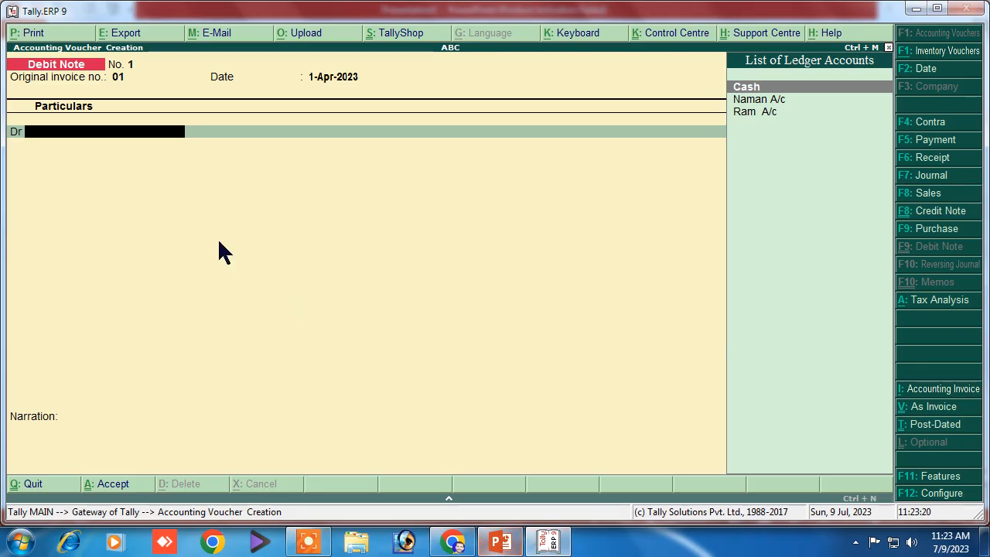
# Step: Start a ledger for the debit line, named with the supplier's name plus A/c, under Sundry Creditors
pyautogui.hotkey('alt', 'c')
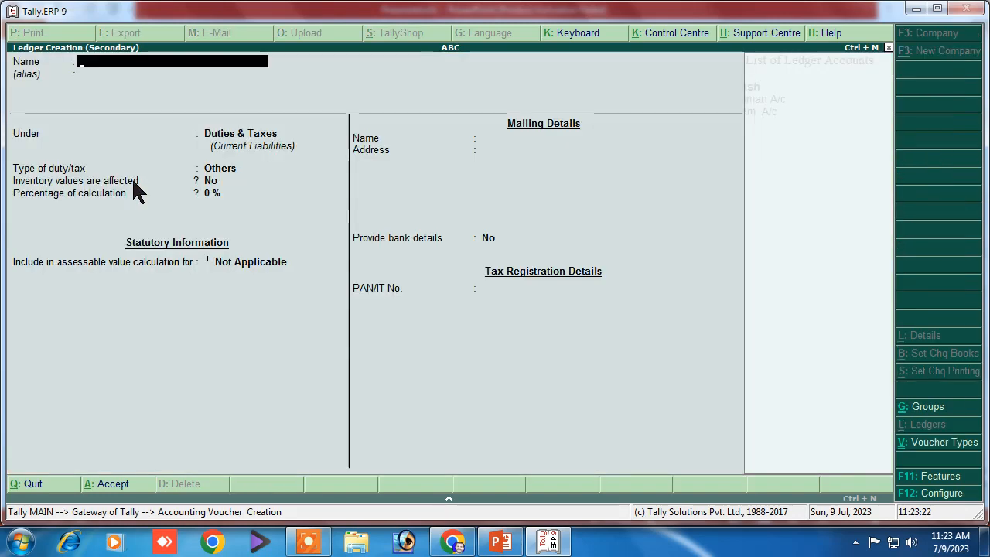
pyautogui.write('Vikash')
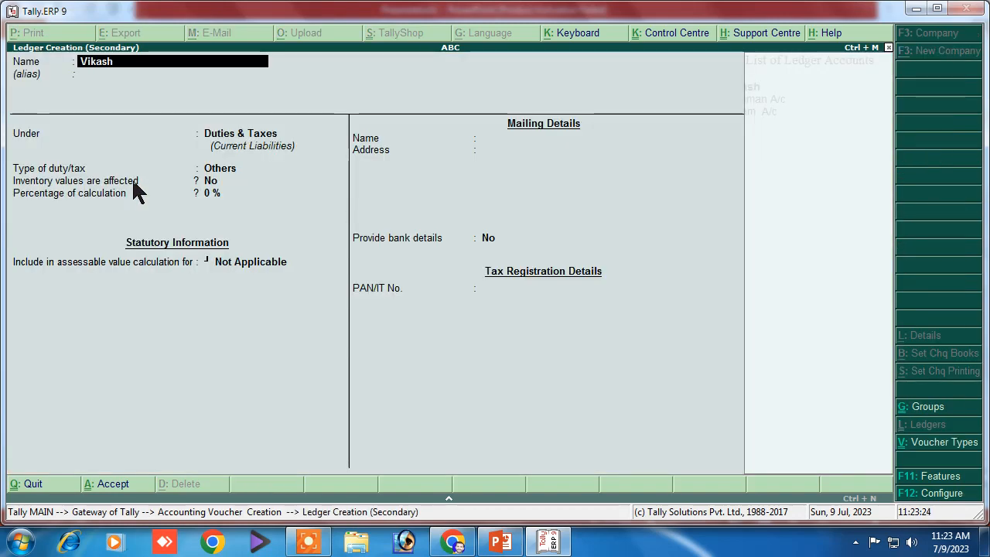
pyautogui.write(' a')
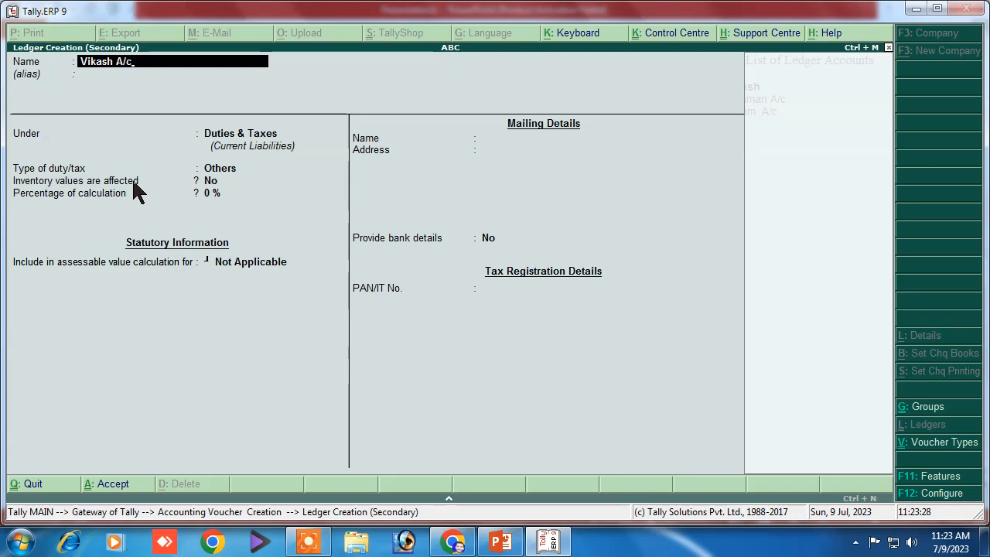
pyautogui.press('Return')
pyautogui.write('S')
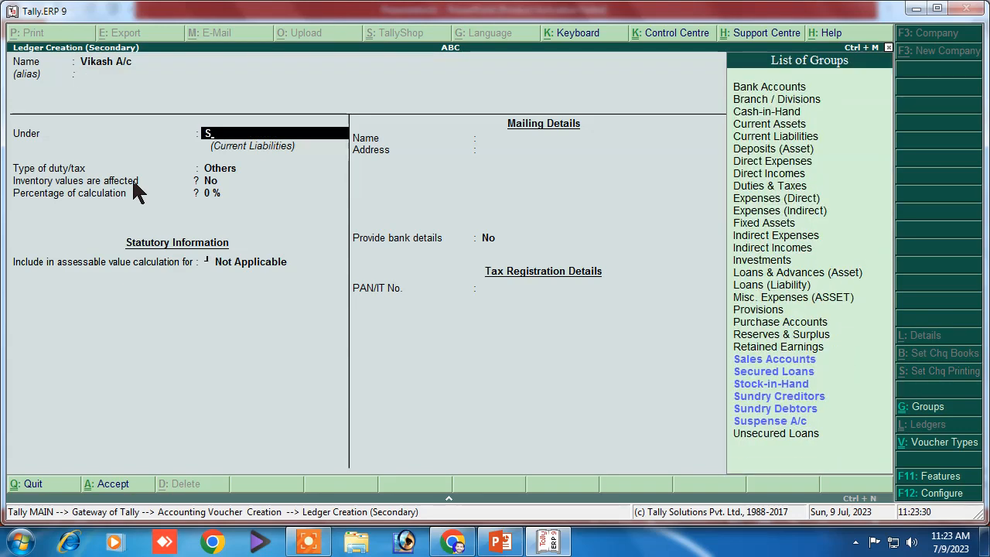
pyautogui.press('Down')
pyautogui.press('Down')
pyautogui.press('Down')
pyautogui.press('Down')
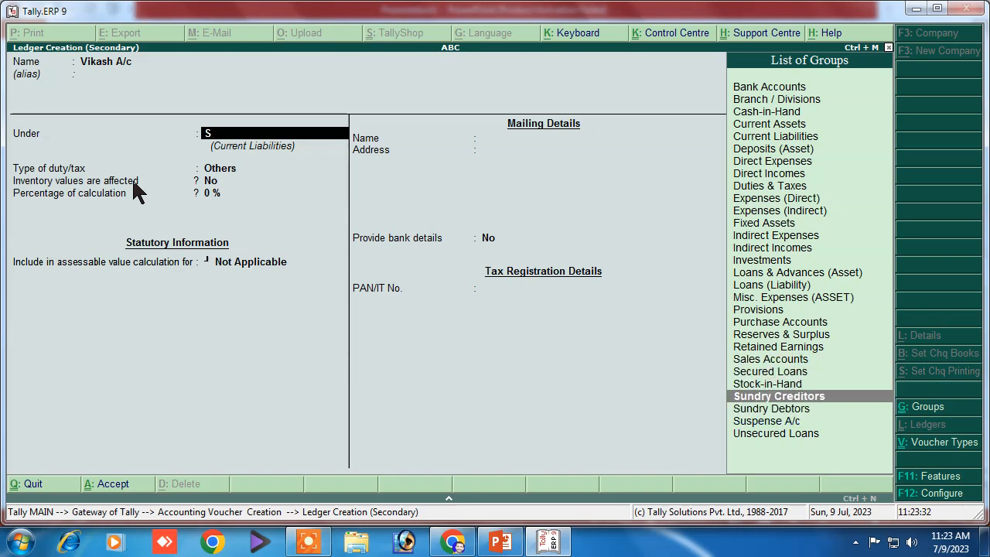
pyautogui.press('Return')
# Step: Keep bill-by-bill balances and inventory values at No, save the supplier's ledger, and use it as the debit account
pyautogui.press('Return')
pyautogui.press('Return')
pyautogui.press('Return')
pyautogui.press('Return')
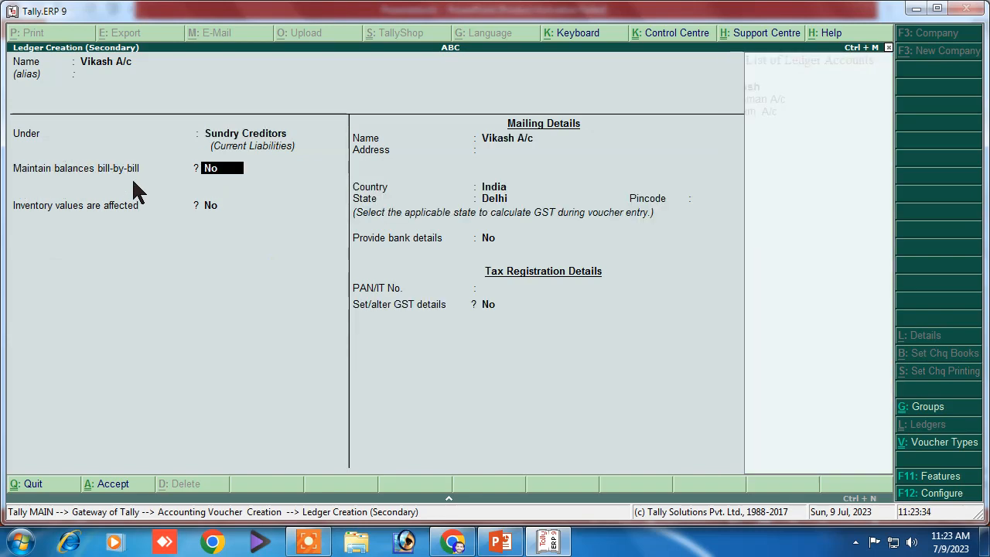
pyautogui.press('Return')
pyautogui.press('Return')
pyautogui.press('Return')
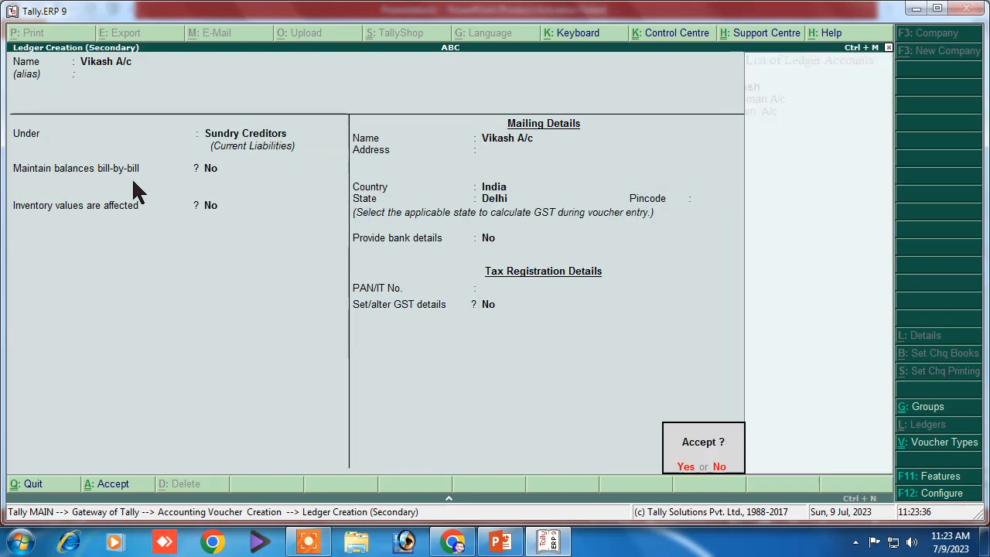
pyautogui.press('Return')
pyautogui.press('Return')
pyautogui.press('Return')
pyautogui.press('Return')
pyautogui.press('Return')
pyautogui.press('Return')
pyautogui.press('Return')
pyautogui.press('Return')
pyautogui.press('Return')
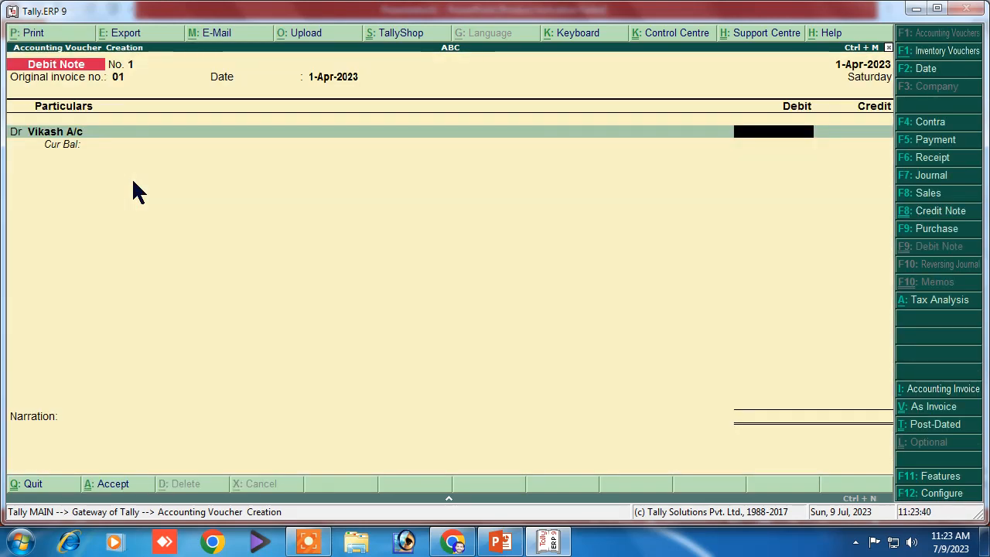
# Step: Check the debit amount on slide 5 in PowerPoint and enter 5500 against the supplier's account in Tally
pyautogui.click(499, 541)
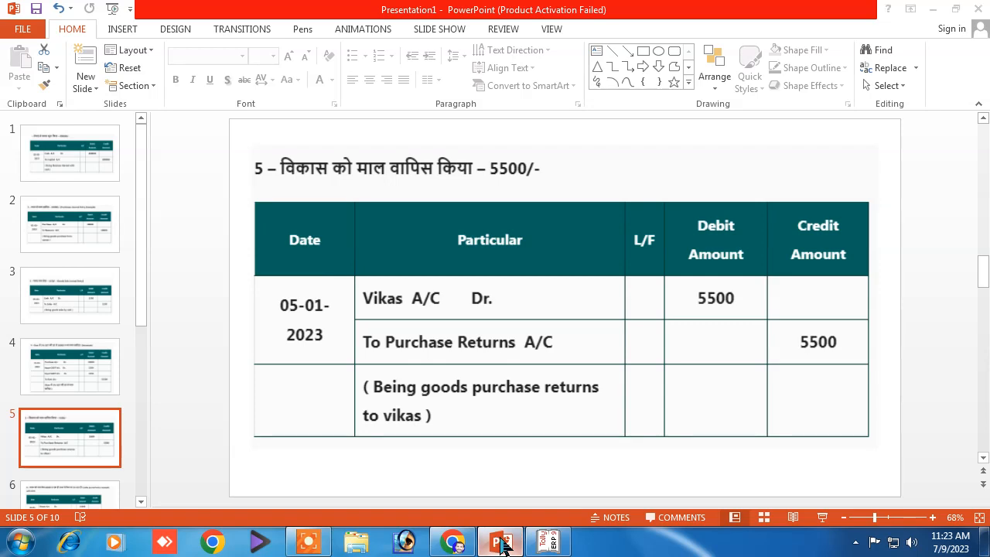
pyautogui.click(500, 542)
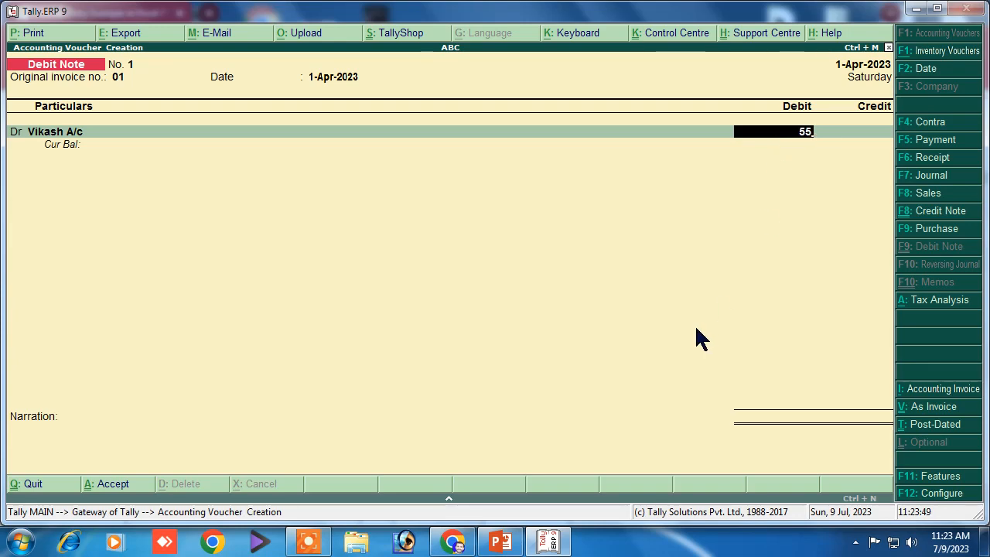
pyautogui.write('00')
pyautogui.press('Return')
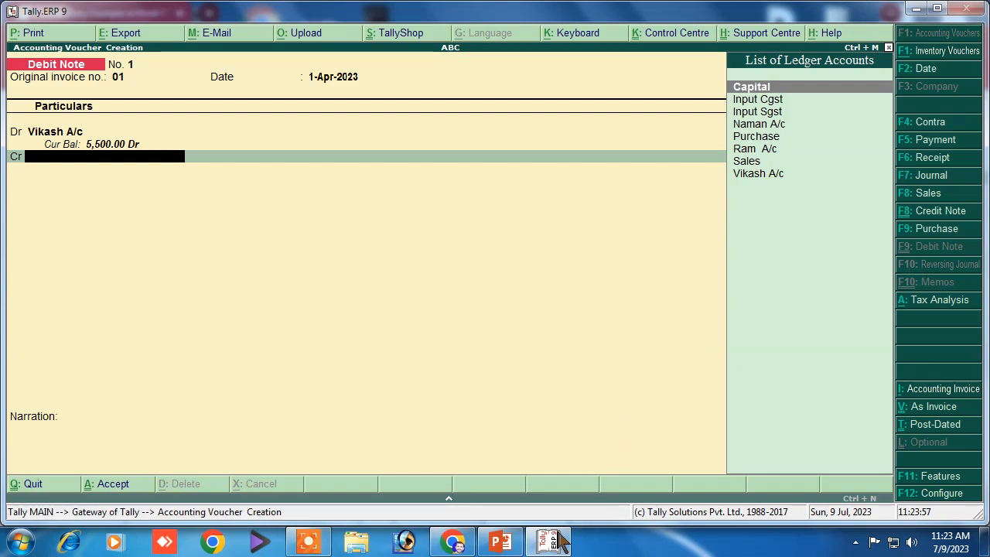
# Step: Check the credit account on slide 5, and start a ledger named Purchase Return under Purchase Accounts in Tally
pyautogui.click(508, 547)
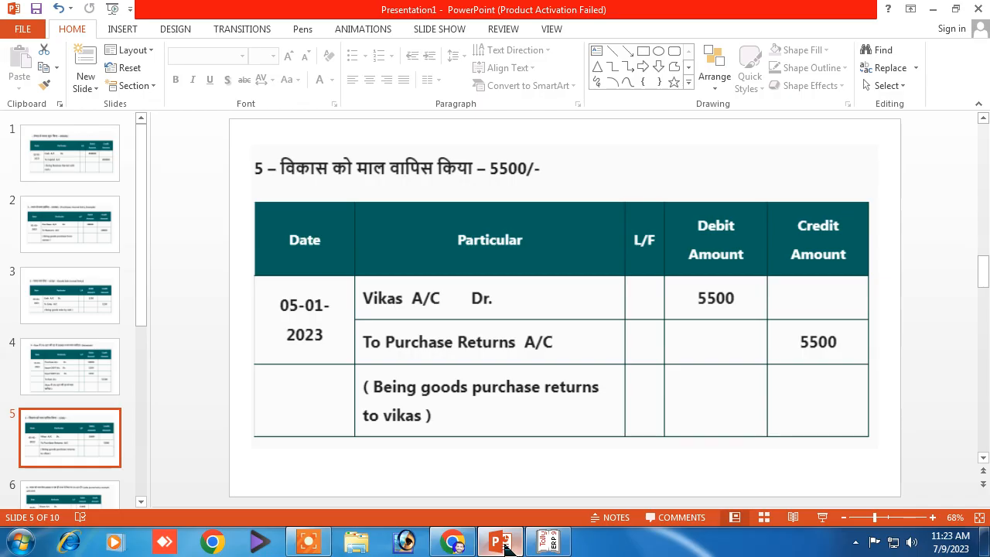
pyautogui.click(507, 547)
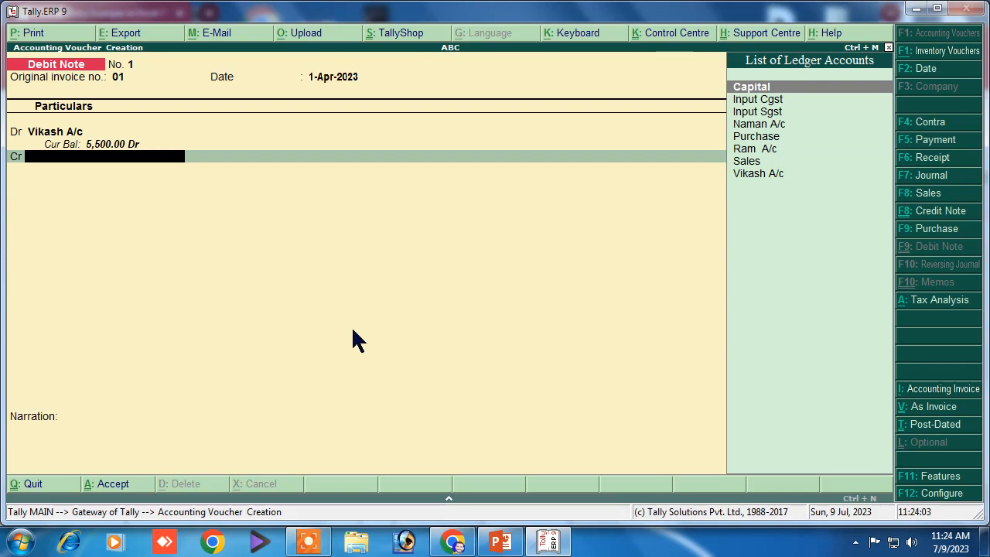
pyautogui.hotkey('alt', 'c')
pyautogui.write('P')
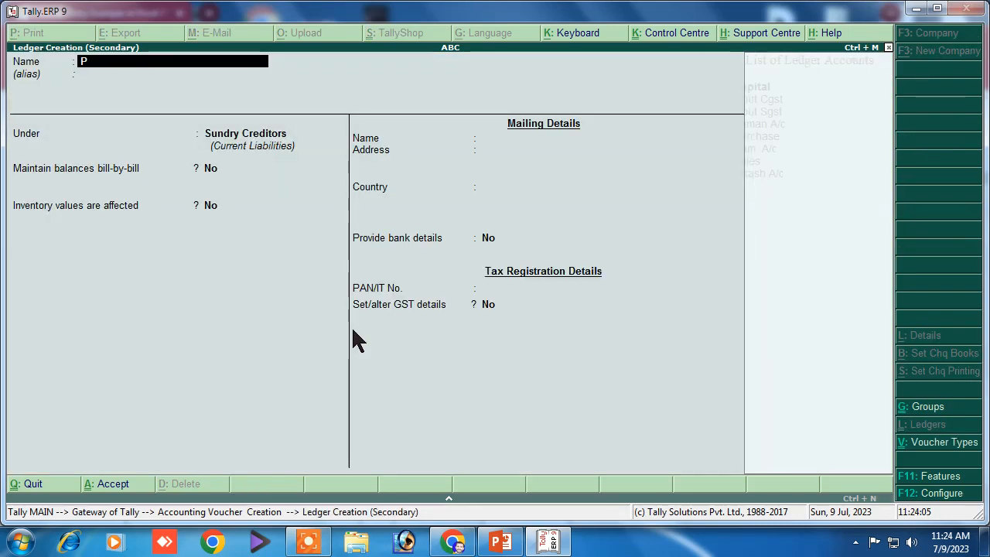
pyautogui.write('urchase Retu')
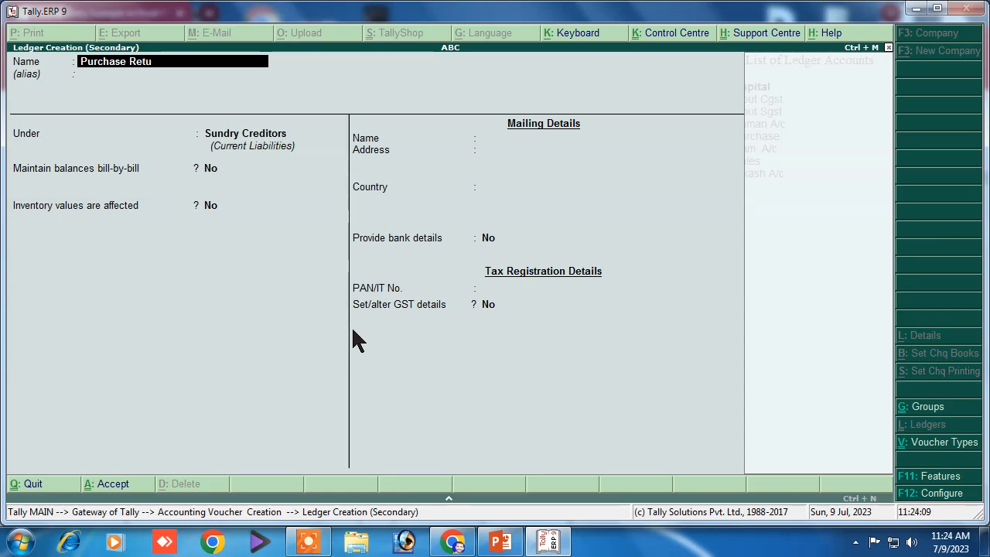
pyautogui.write('rn')
pyautogui.press('Return')
pyautogui.write('P')
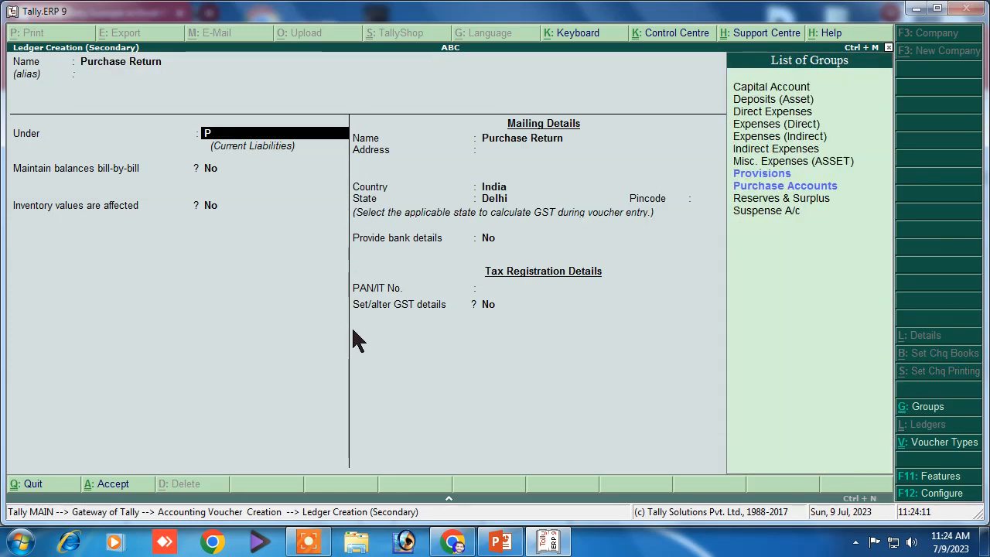
pyautogui.write('u')
pyautogui.press('Return')
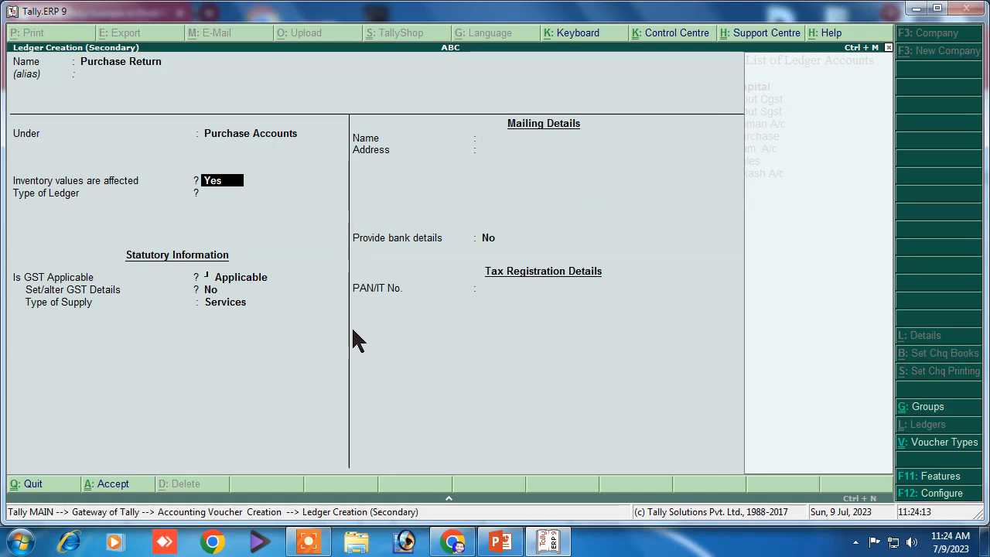
# Step: Keep inventory values affected at Yes, set ledger type, GST and assessable value to Not Applicable, and save the Purchase Return ledger
pyautogui.press('Return')
pyautogui.press('Return')
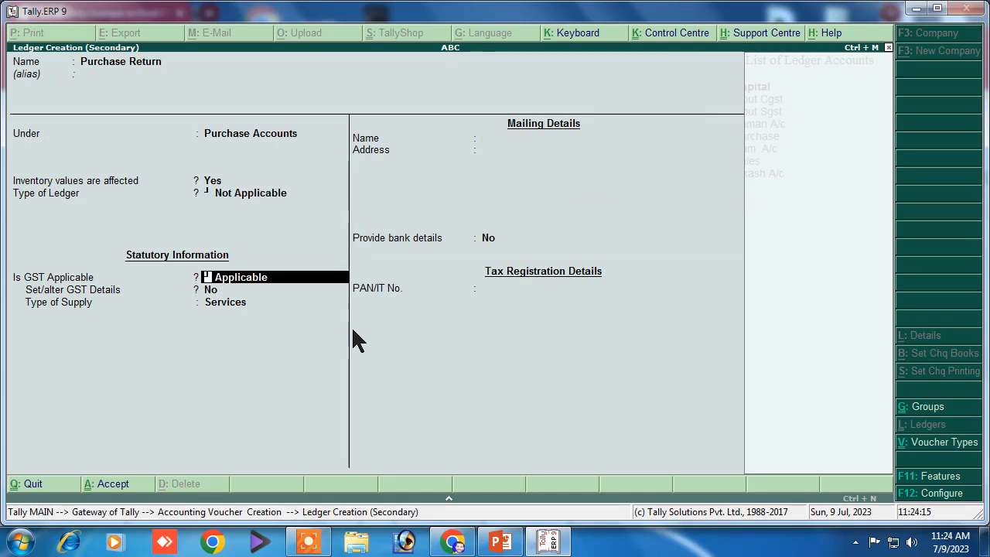
pyautogui.write('N')
pyautogui.press('Return')
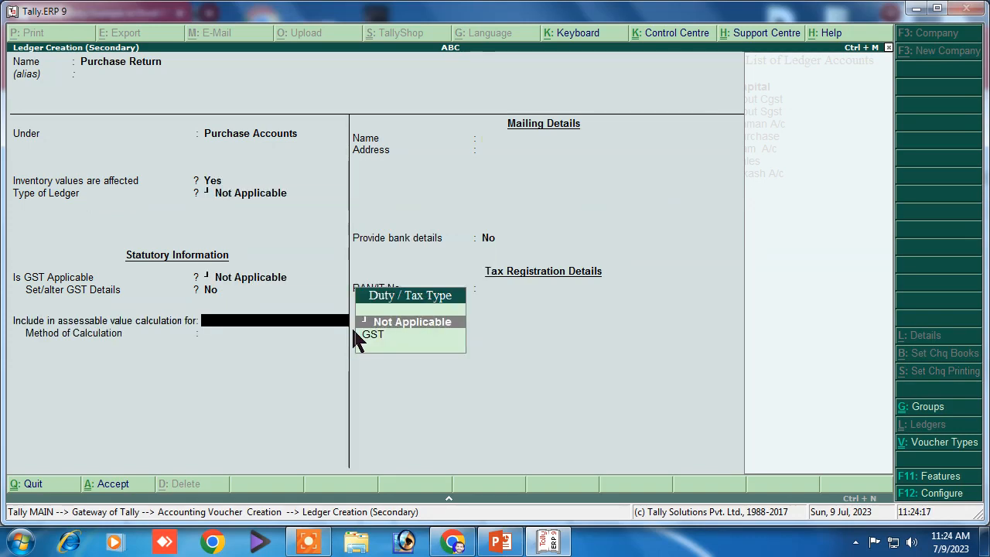
pyautogui.press('Return')
pyautogui.hotkey('ctrl', 'a')
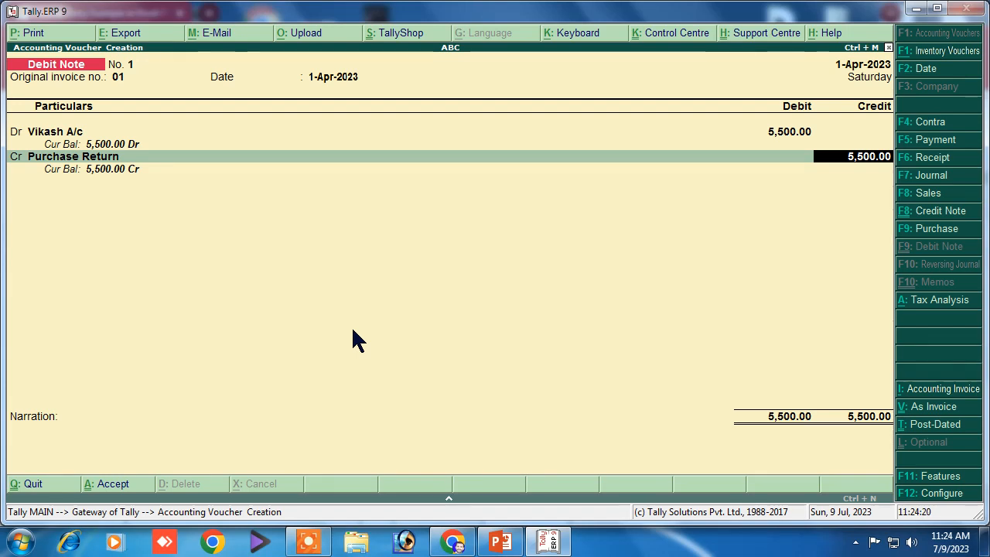
# Step: Enter the narration "being purchase return" and save the debit note
pyautogui.press('Return')
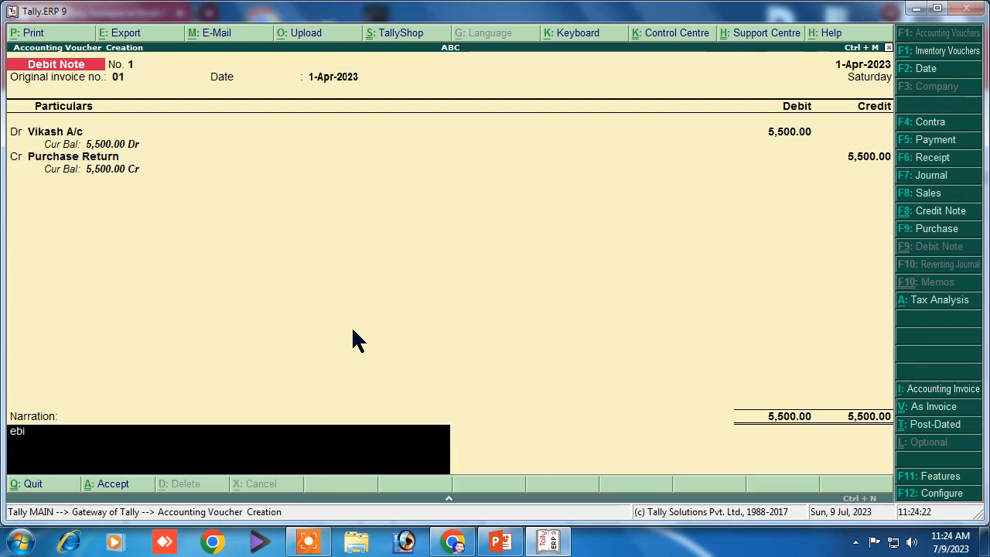
pyautogui.press('BackSpace')
pyautogui.press('BackSpace')
pyautogui.press('BackSpace')
pyautogui.press('BackSpace')
pyautogui.press('Return')
pyautogui.write('being pur')
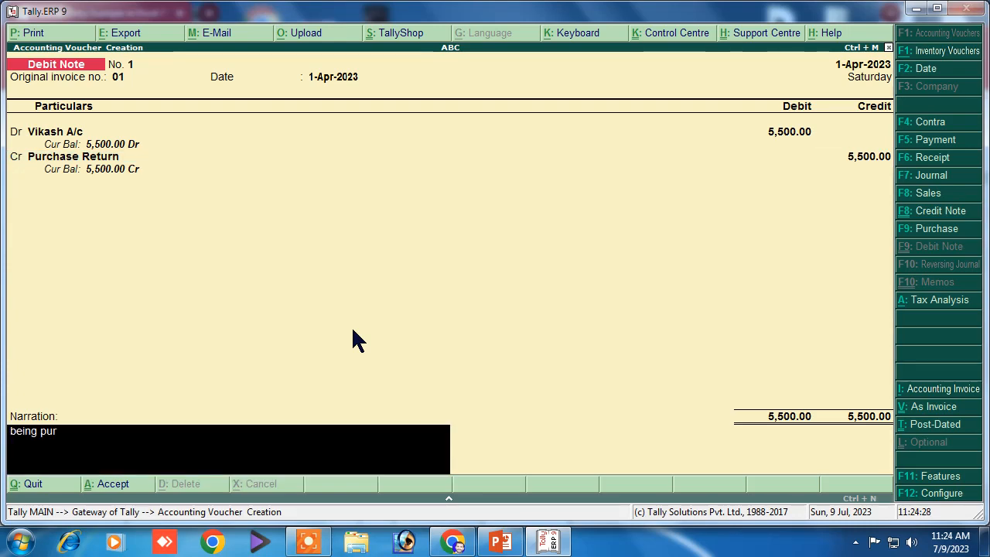
pyautogui.write('chase return')
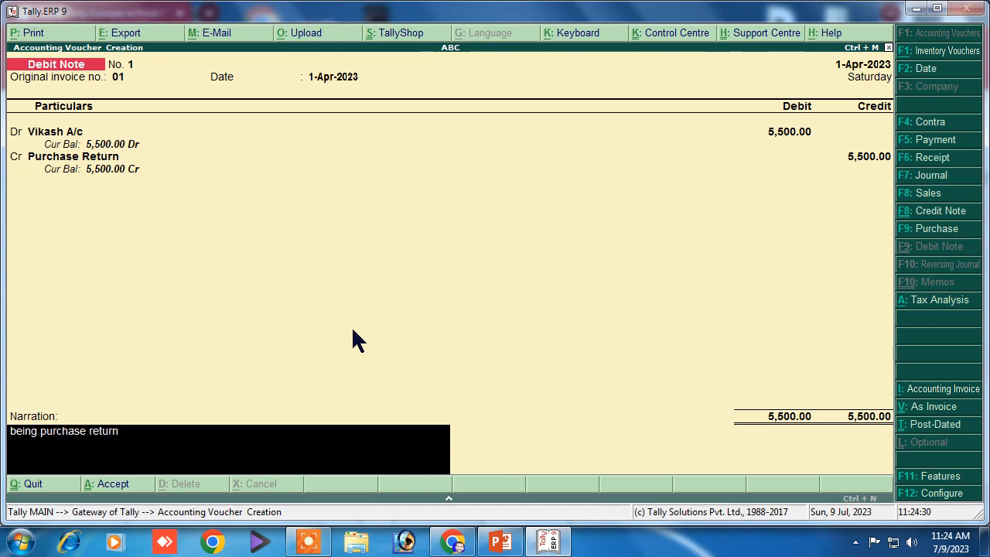
pyautogui.press('Return')
pyautogui.press('Return')
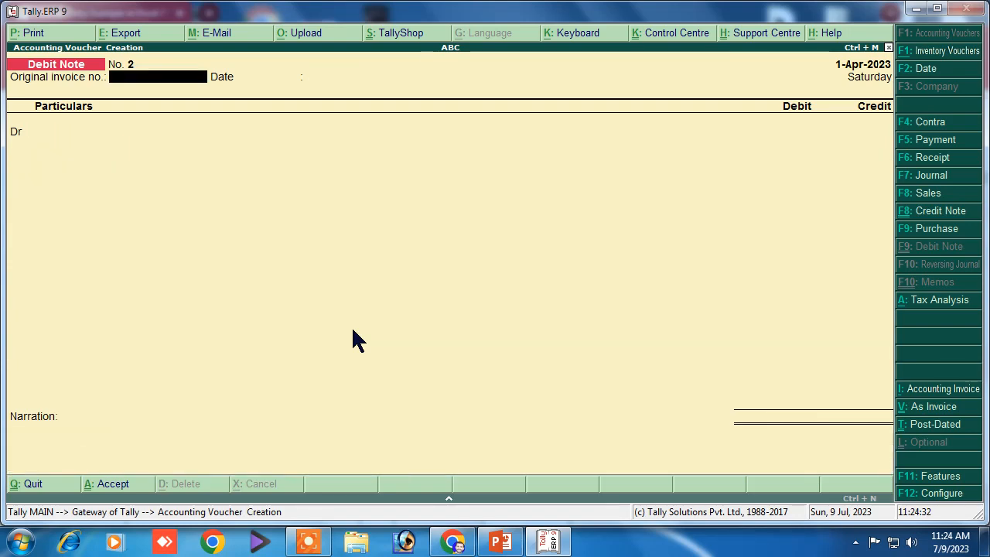
# Step: Switch to PowerPoint, look over slides 4 and 5, and open the sales entry with GST on slide 6
pyautogui.click(501, 541)
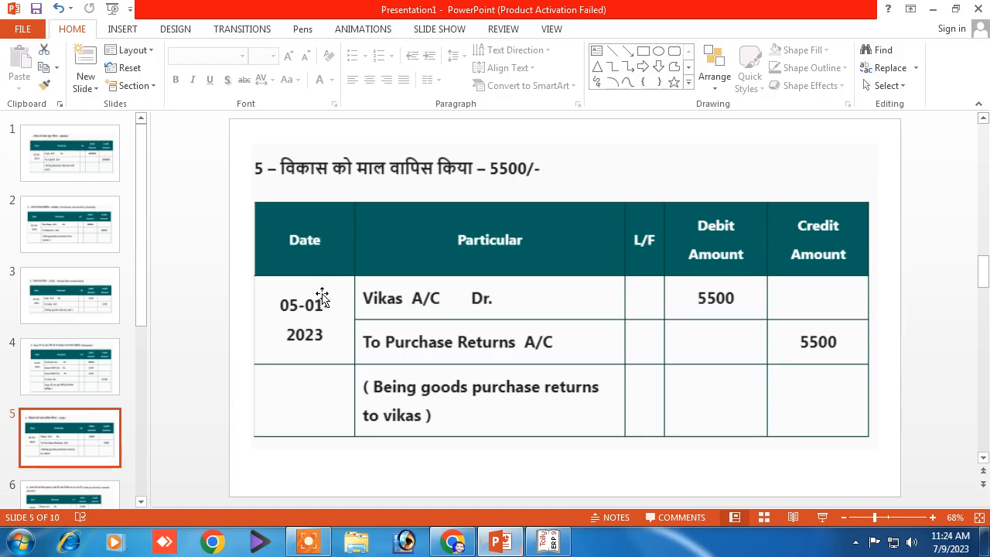
pyautogui.moveTo(138, 293); pyautogui.dragTo(139, 374)
pyautogui.click(74, 212)
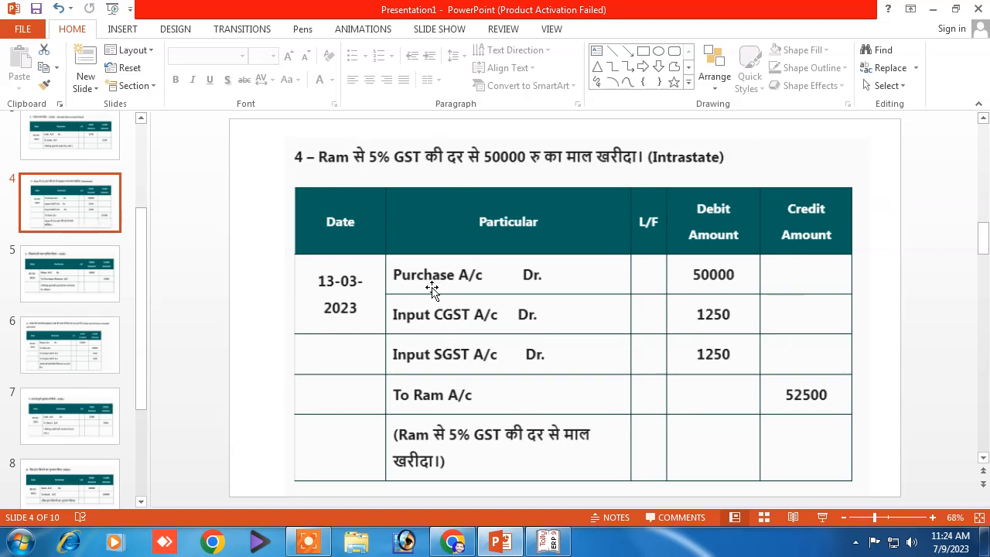
pyautogui.click(60, 267)
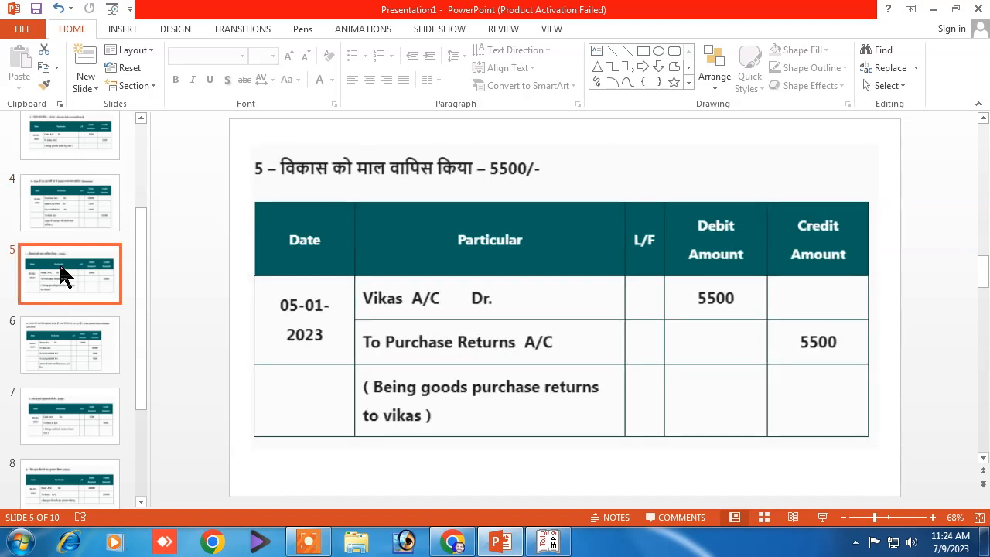
pyautogui.click(97, 342)
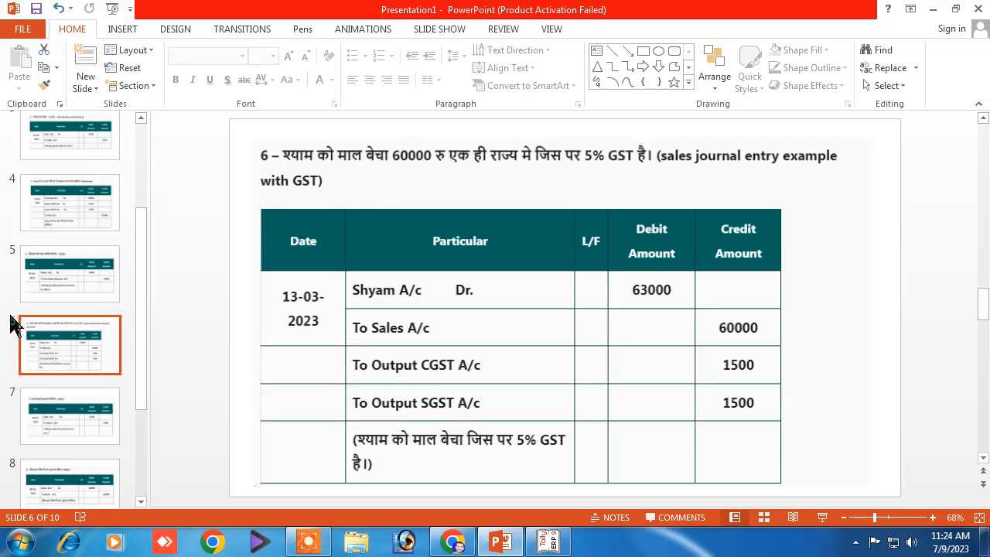
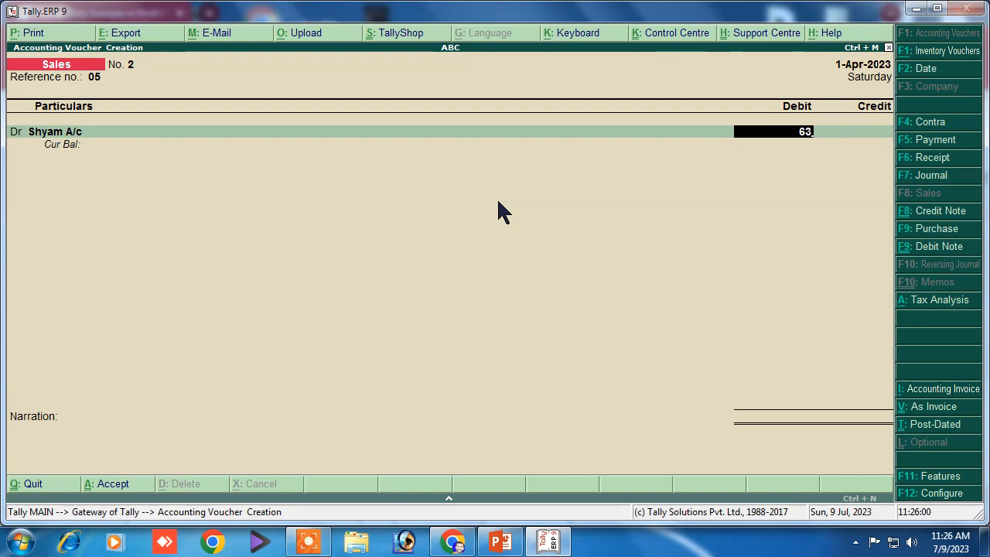
# Step: Debit the customer's account with 63000 and credit Sales with 60000 without item allocations, checking the amount on slide 6 in PowerPoint
pyautogui.write('000')
pyautogui.press('Return')
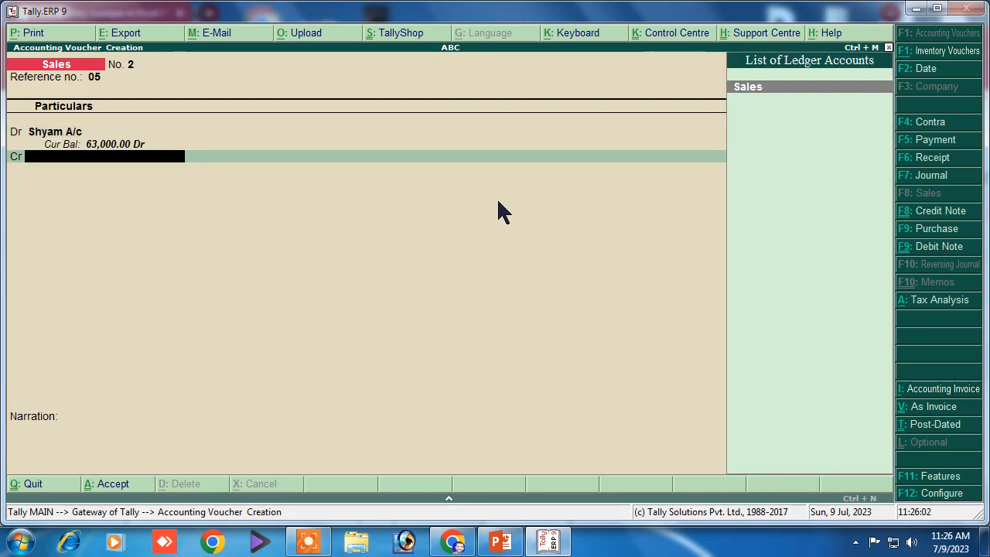
pyautogui.press('Return')
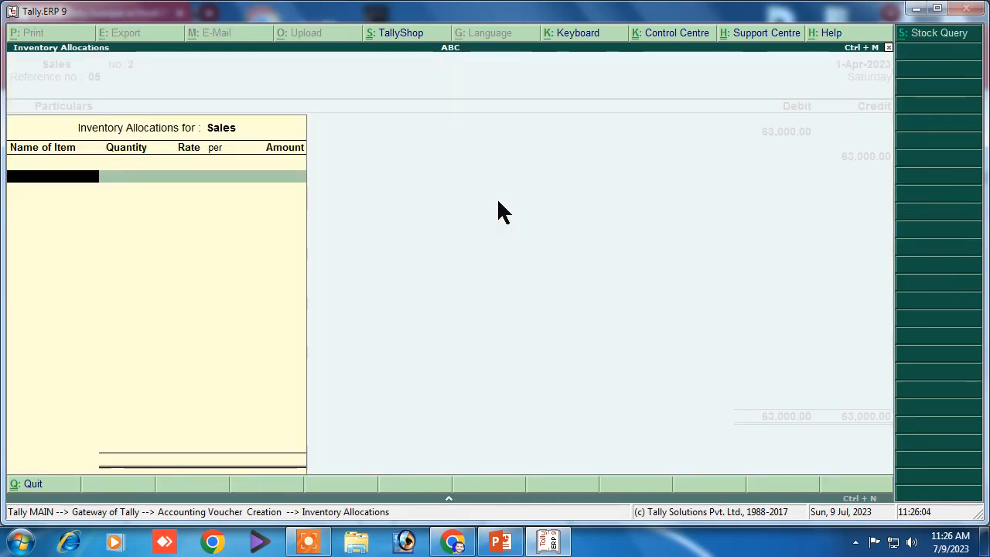
pyautogui.press('Escape')
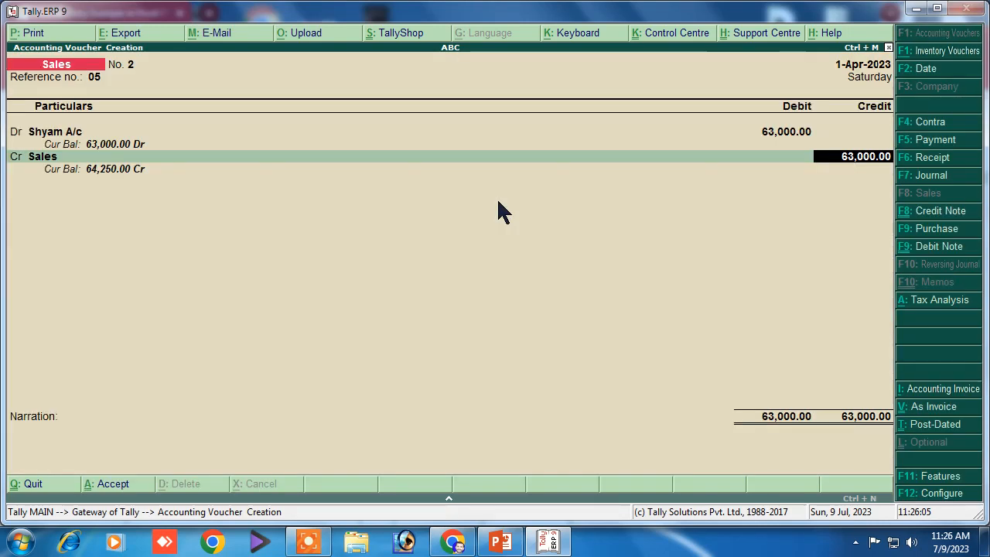
pyautogui.click(501, 544)
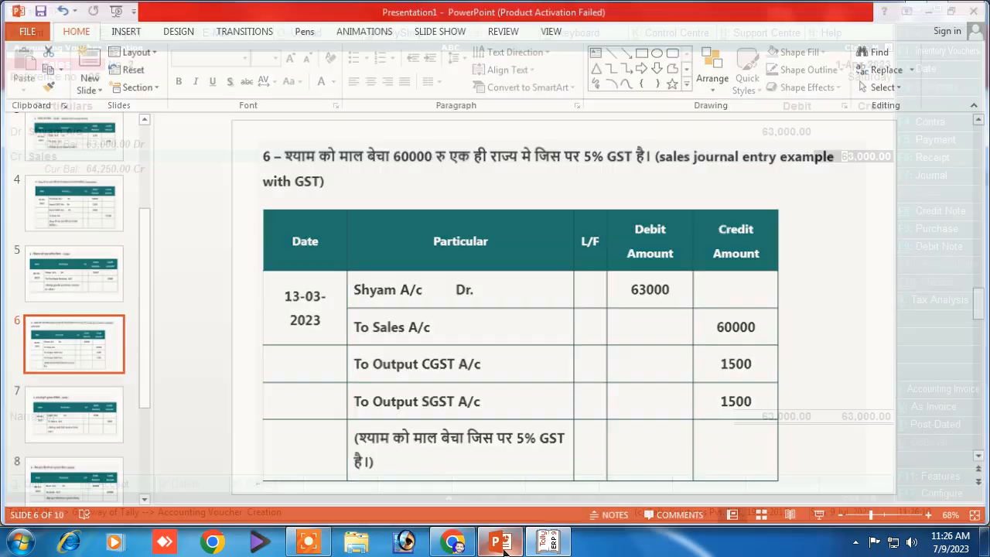
pyautogui.click(549, 541)
pyautogui.write('60,000')
pyautogui.press('Return')
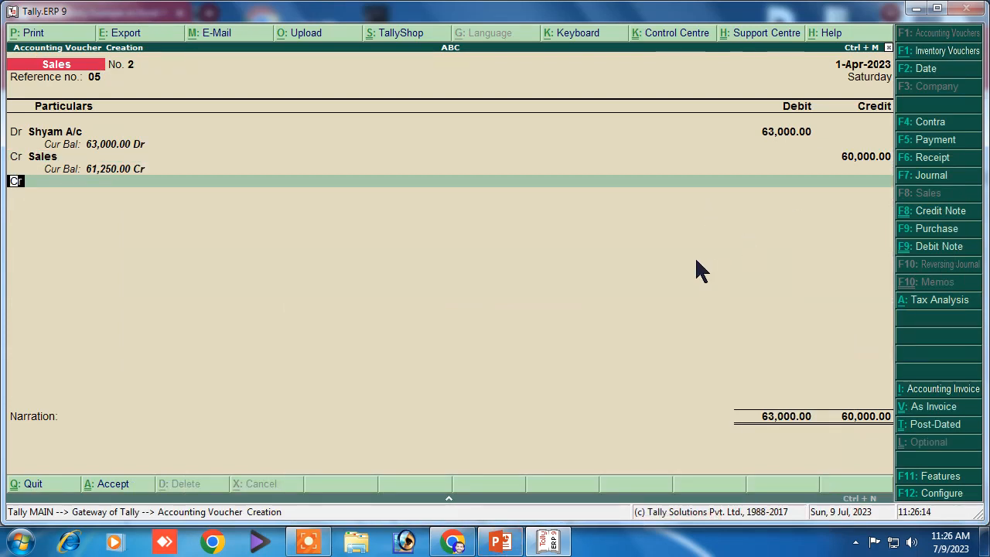
# Step: Add two credit lines using the Input Sgst ledger, with 1500 on each
pyautogui.press('Return')
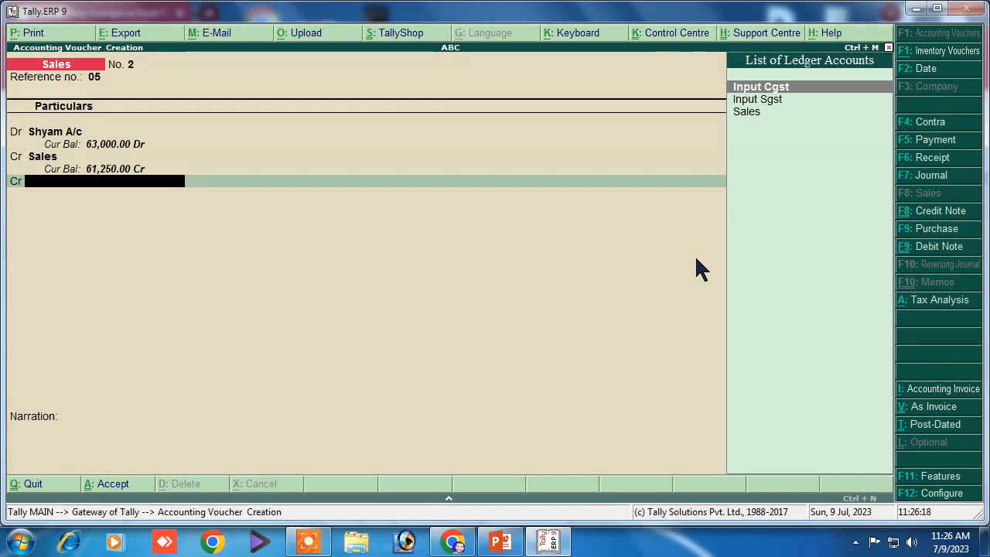
pyautogui.press('Down')
pyautogui.press('Return')
pyautogui.write('1500')
pyautogui.press('Return')
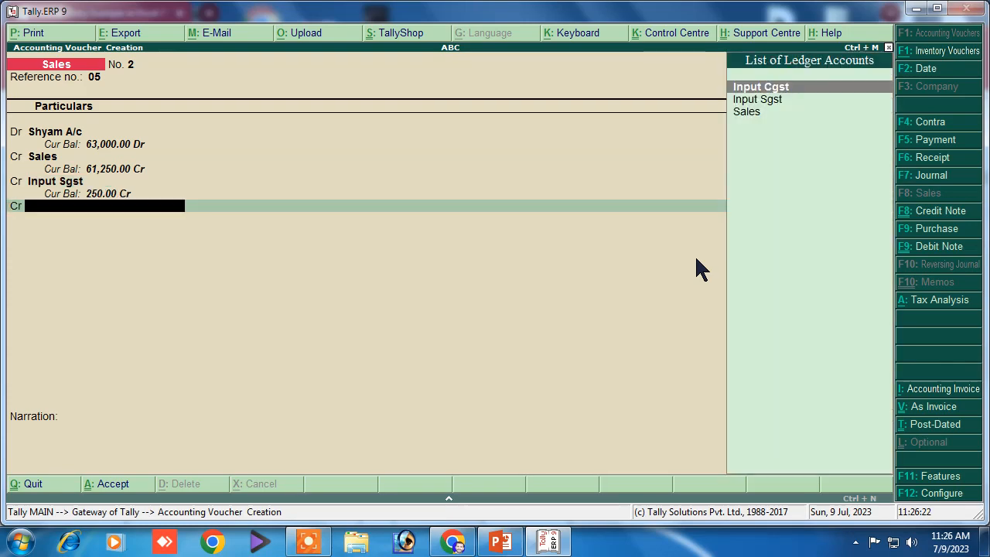
pyautogui.write('i')
pyautogui.press('Down')
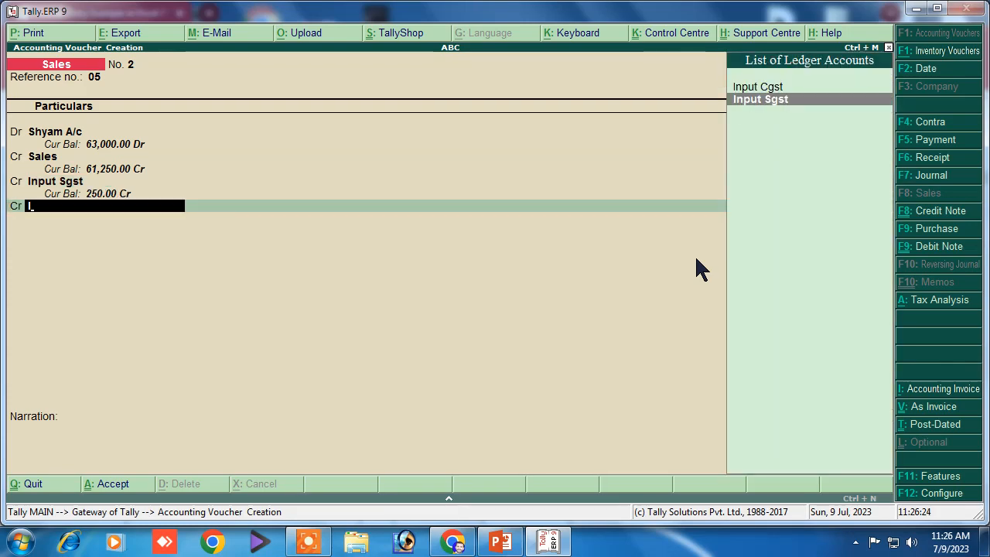
pyautogui.press('Return')
# Step: Go back to the first Input Sgst line and start a replacement ledger named Output Cgst
pyautogui.press('BackSpace')
pyautogui.press('BackSpace')
pyautogui.press('BackSpace')
pyautogui.press('BackSpace')
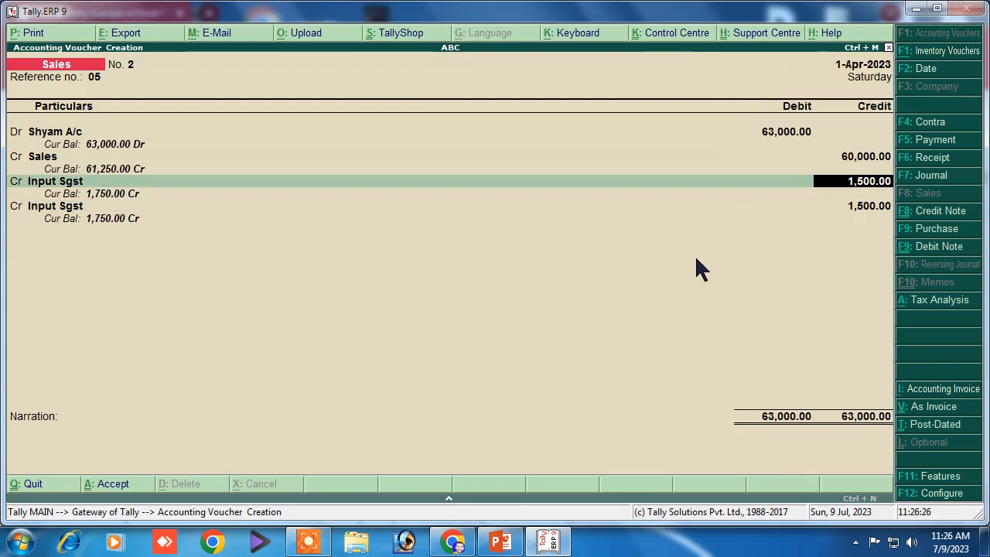
pyautogui.hotkey('alt', 'c')
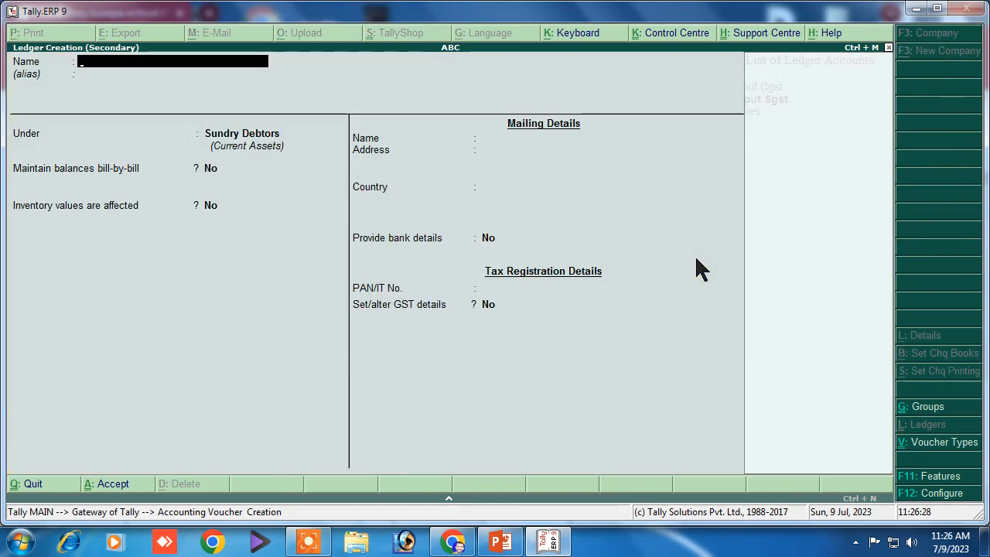
pyautogui.write('Outpur')
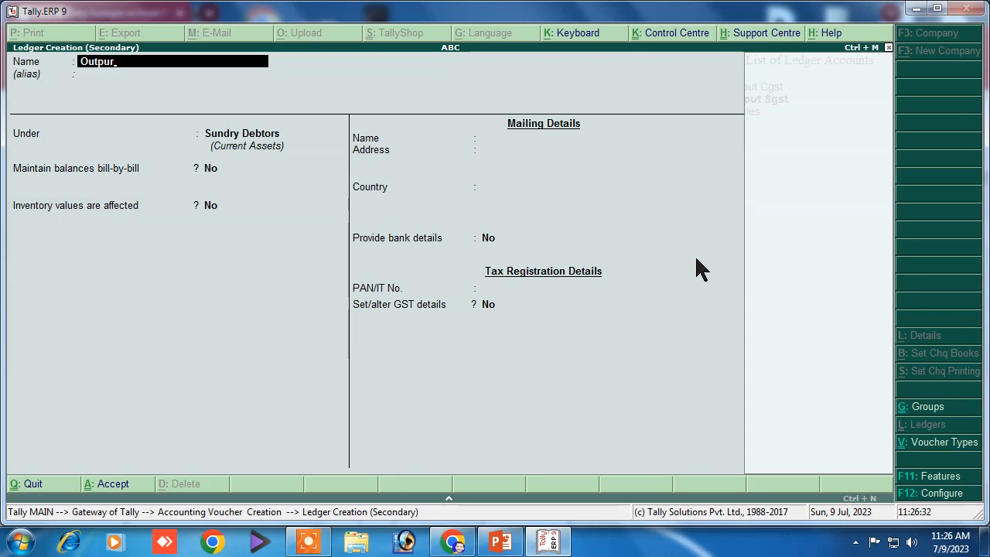
pyautogui.write(' cgs')
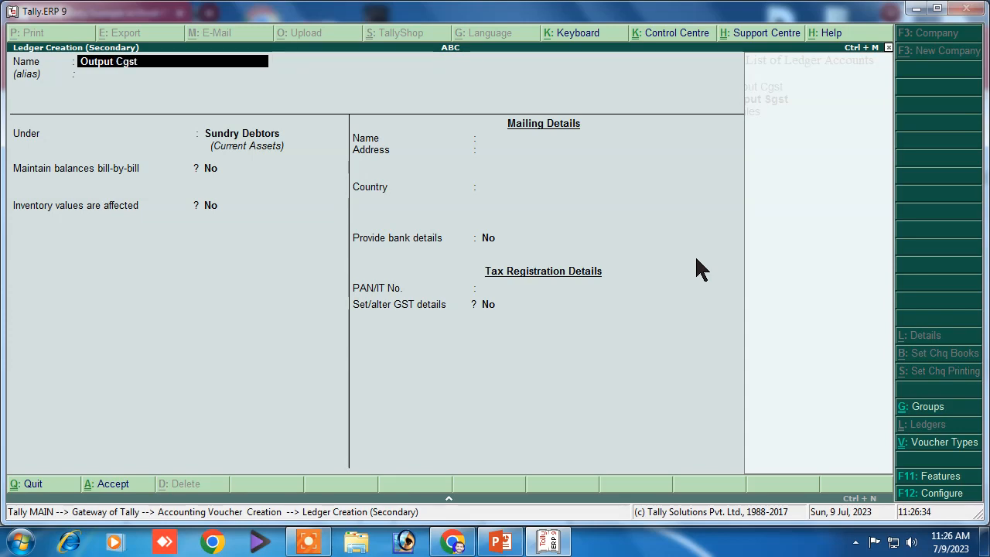
pyautogui.press('Return')
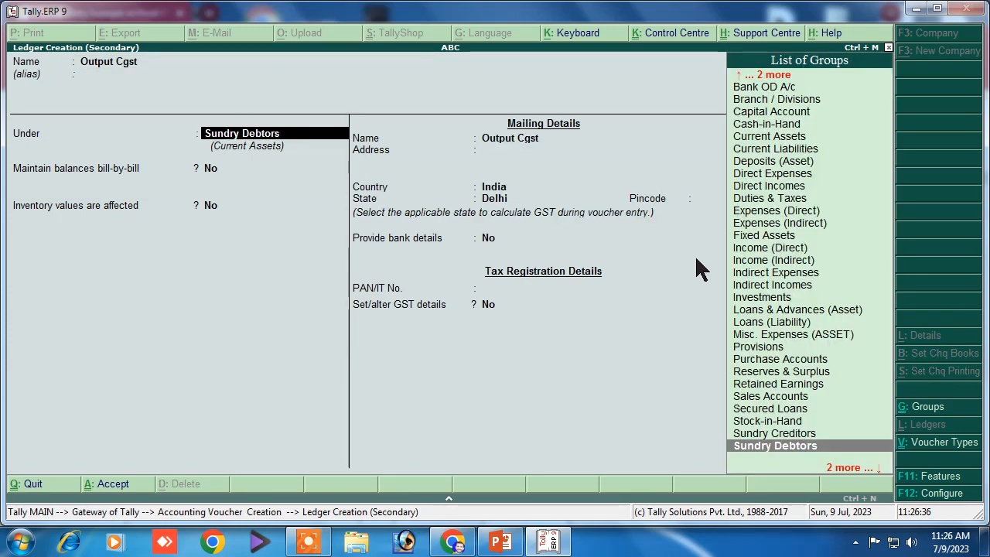
# Step: Place Output Cgst under Duties & Taxes with duty type GST and tax type Central Tax
pyautogui.write('D')
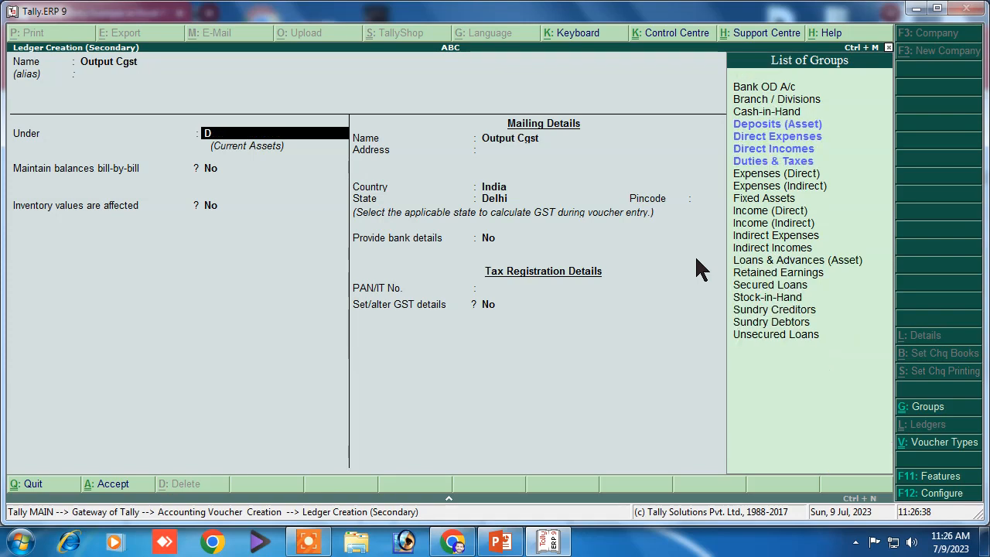
pyautogui.press('Down')
pyautogui.press('Down')
pyautogui.press('Down')
pyautogui.press('Return')
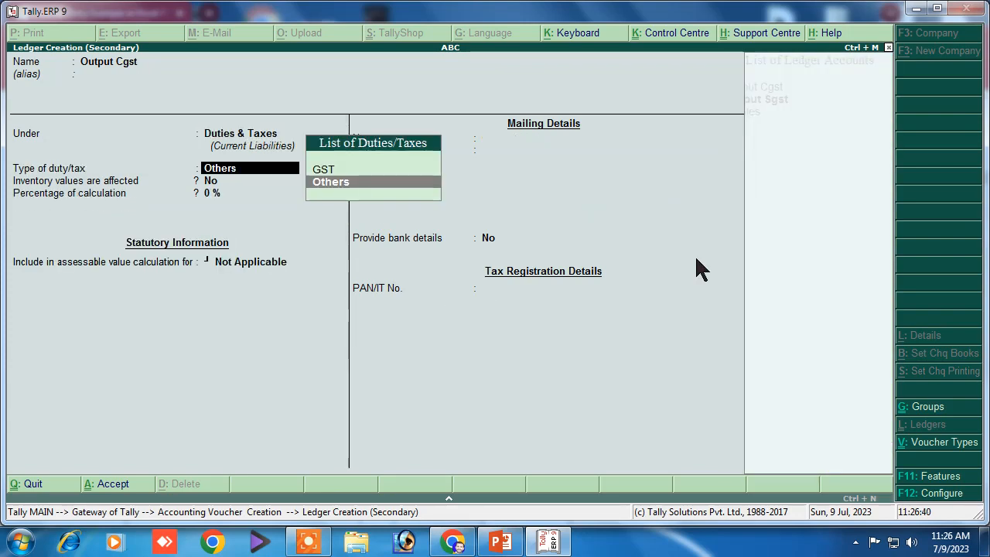
pyautogui.press('Up')
pyautogui.press('Return')
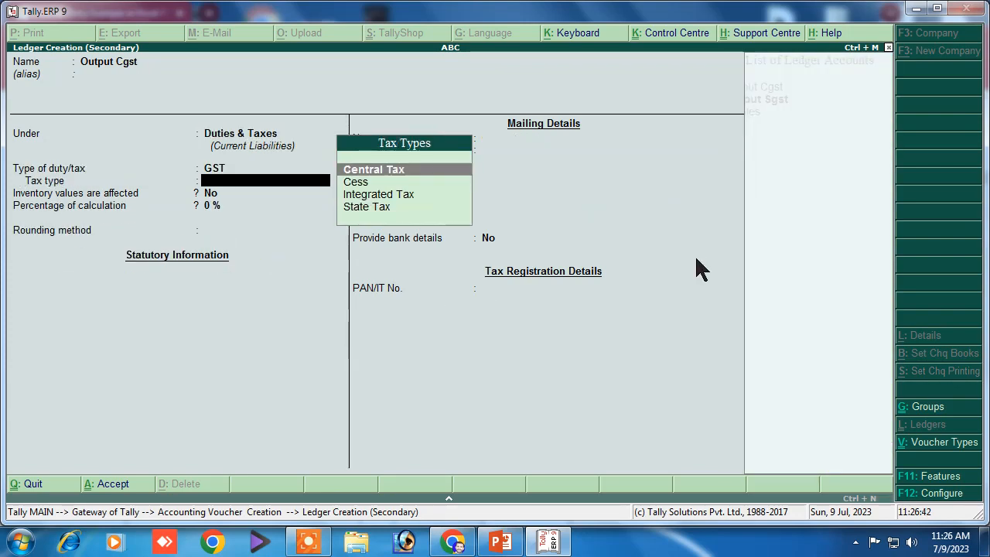
pyautogui.press('Return')
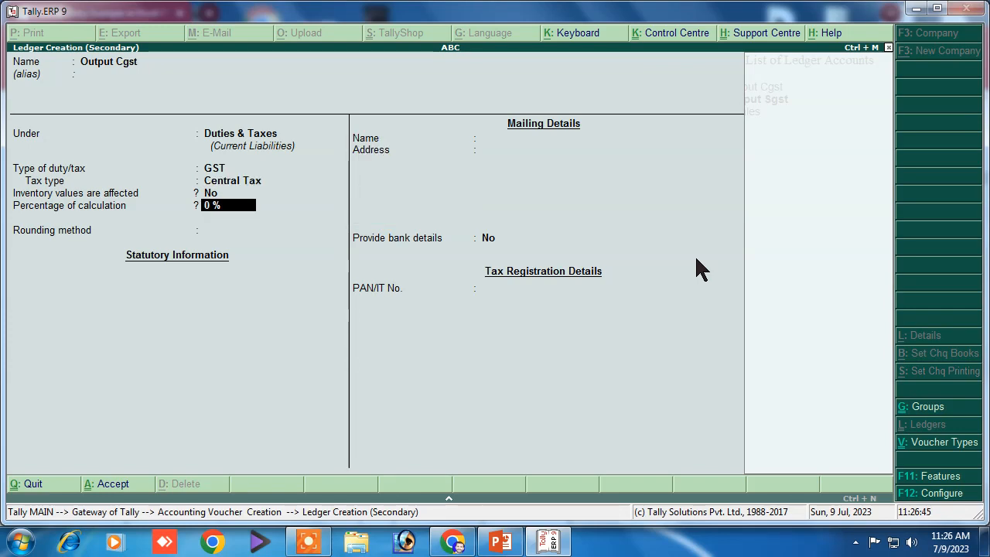
# Step: Set the percentage of calculation to 3% and rounding to Not Applicable, and save the Output Cgst ledger
pyautogui.write('3')
pyautogui.press('Return')
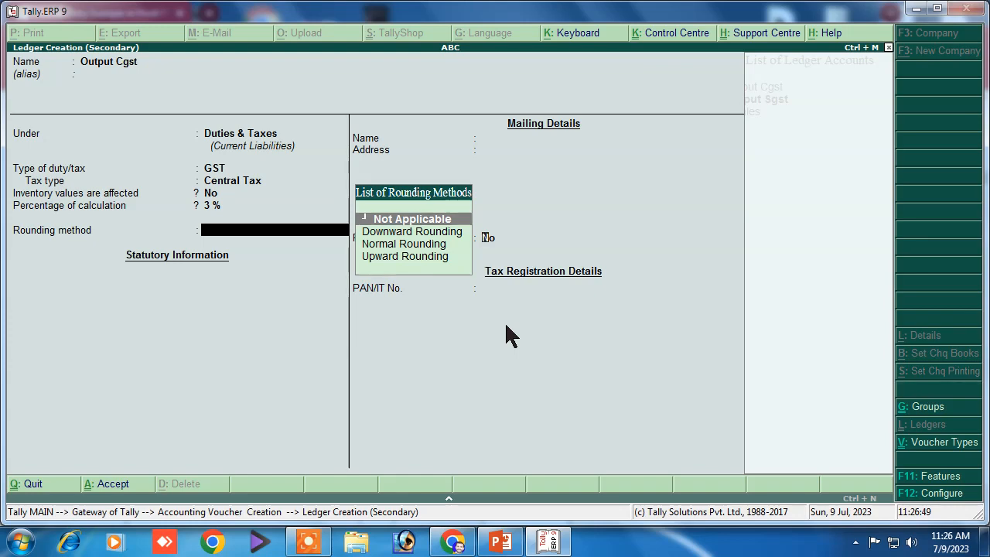
pyautogui.press('Return')
pyautogui.press('Return')
pyautogui.press('Return')
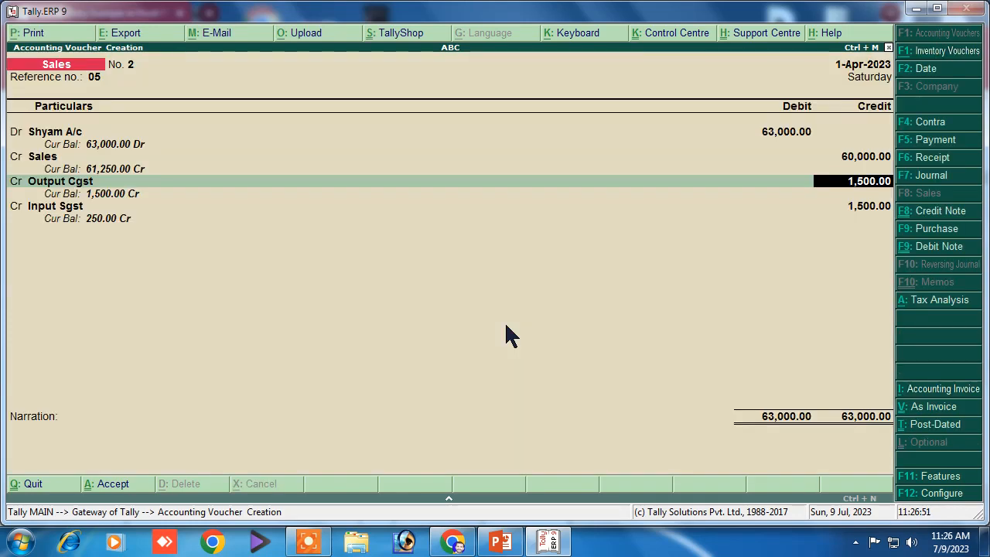
# Step: Reopen the Output Cgst ledger for alteration, set its percentage of calculation to 0%, and save it
pyautogui.press('BackSpace')
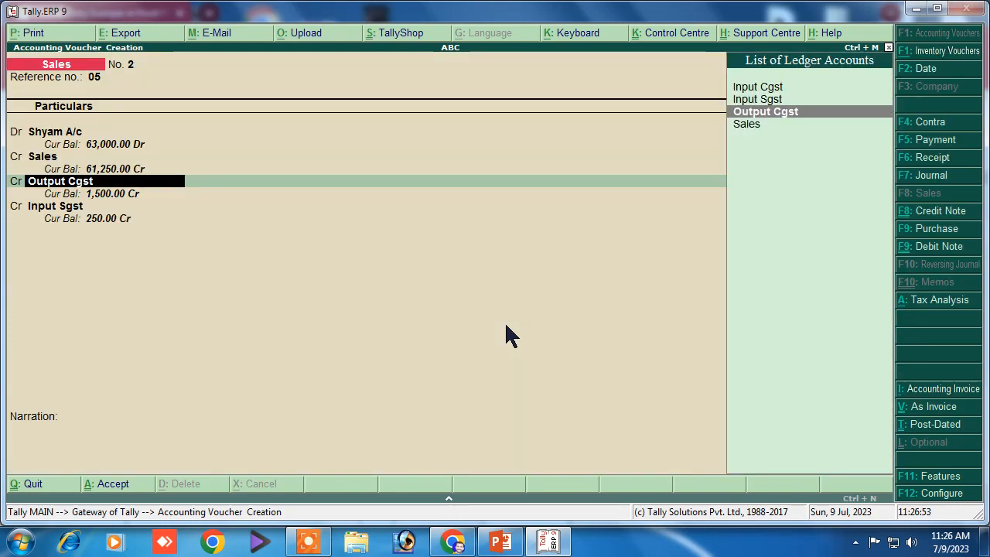
pyautogui.hotkey('ctrl', 'Return')
pyautogui.press('Return')
pyautogui.press('Return')
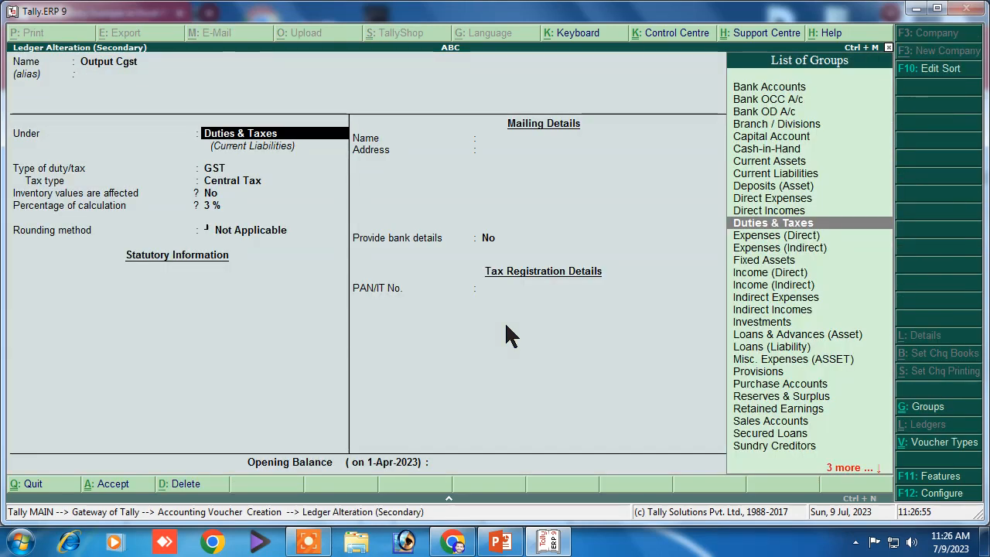
pyautogui.press('Return')
pyautogui.press('Return')
pyautogui.press('Return')
pyautogui.press('Return')
pyautogui.press('Return')
pyautogui.press('BackSpace')
pyautogui.write('0')
pyautogui.press('Return')
pyautogui.press('Return')
pyautogui.press('Return')
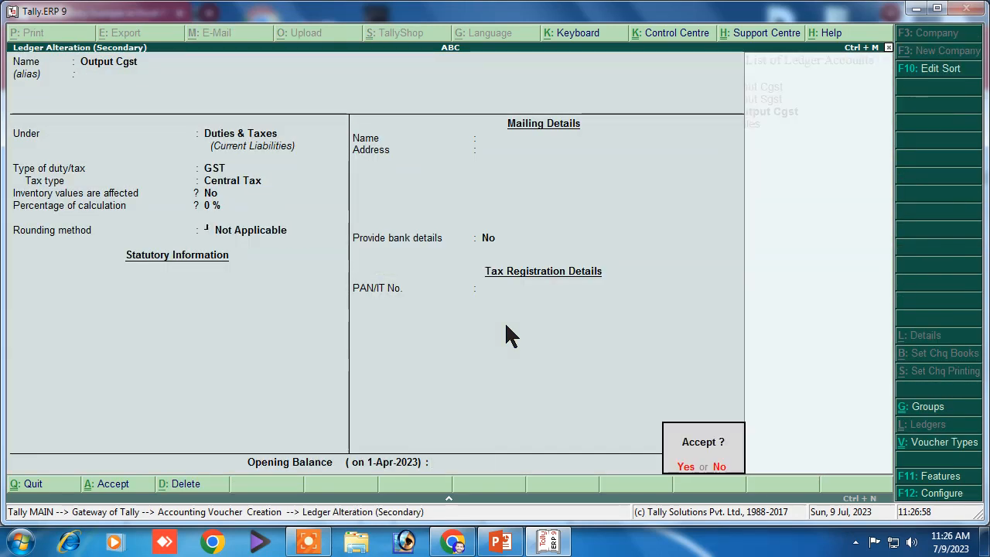
pyautogui.press('Return')
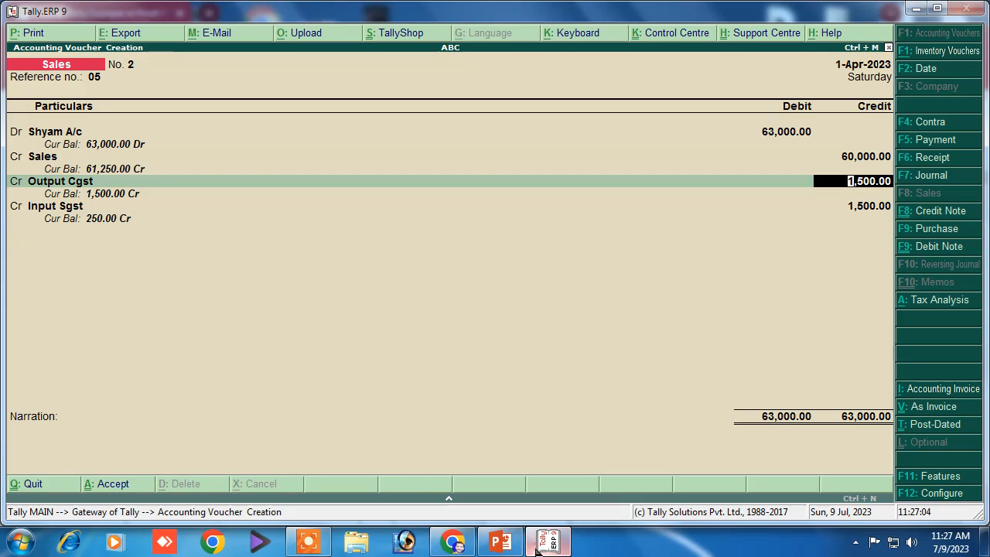
# Step: Go to the Input Sgst credit line and start a replacement ledger named Output Sgst
pyautogui.click(496, 543)
pyautogui.click(497, 543)
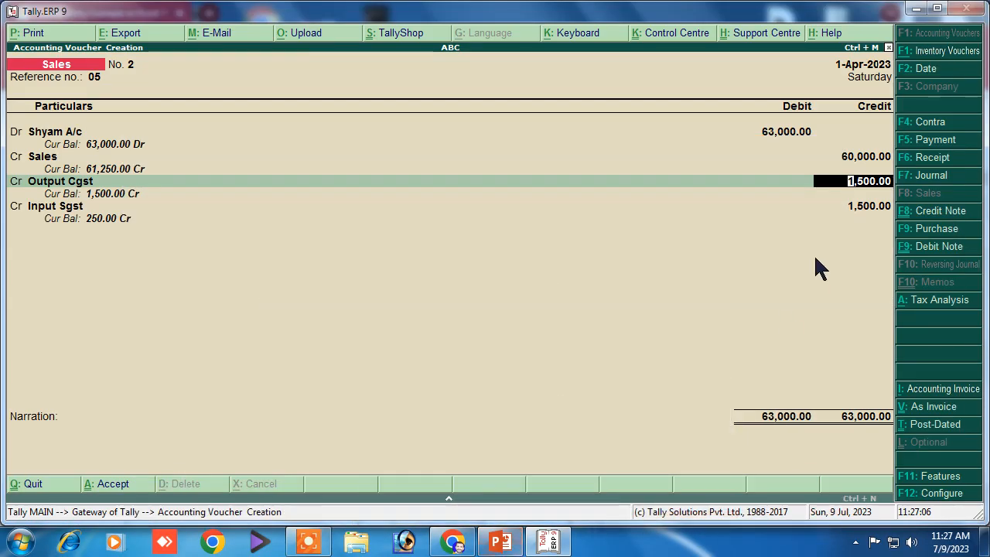
pyautogui.press('Return')
pyautogui.press('Return')
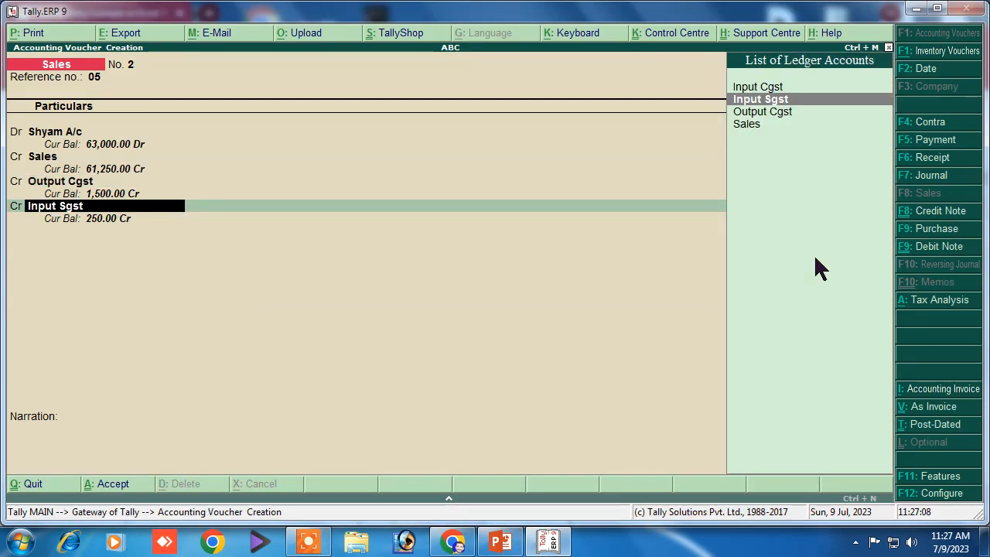
pyautogui.hotkey('ctrl', 'Return')
pyautogui.press('Escape')
pyautogui.press('y')
pyautogui.hotkey('alt', 'c')
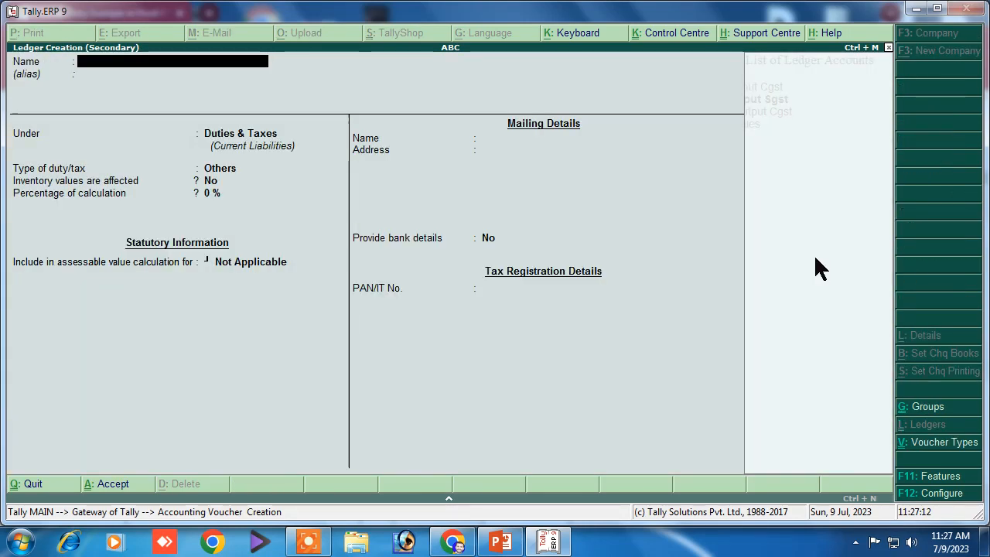
pyautogui.write('Out')
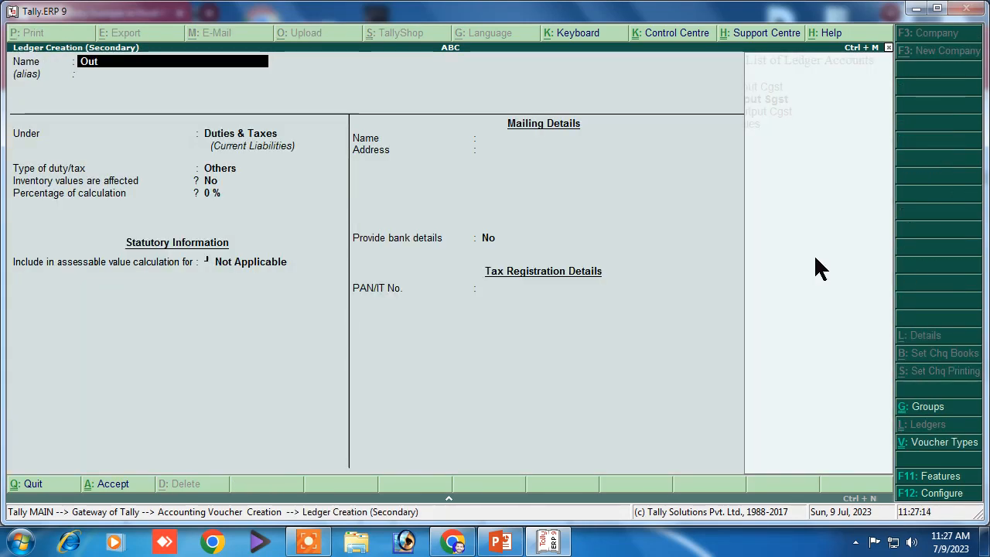
pyautogui.write('put Sgst')
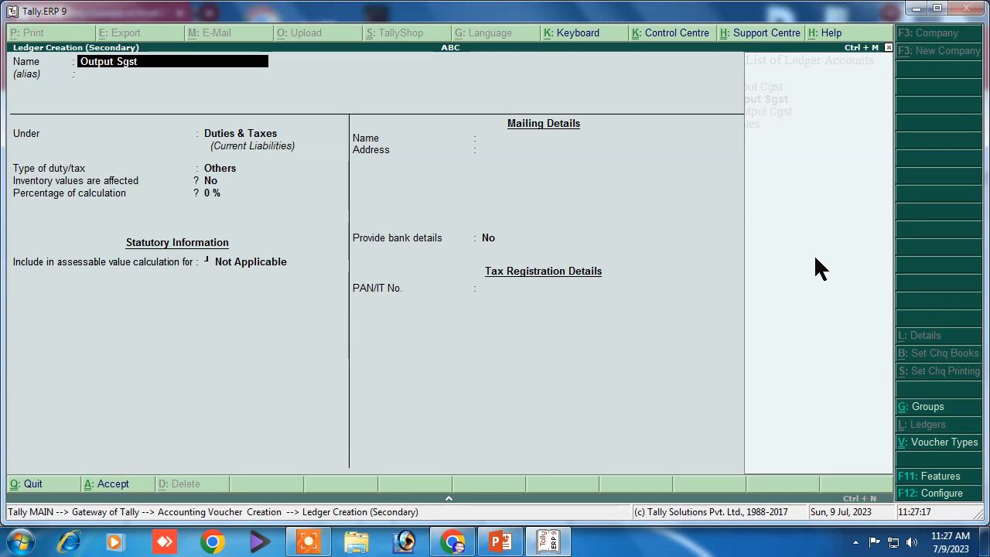
# Step: Place Output Sgst under Duties & Taxes with duty type GST and tax type State Tax, and save the ledger
pyautogui.press('Return')
pyautogui.press('Return')
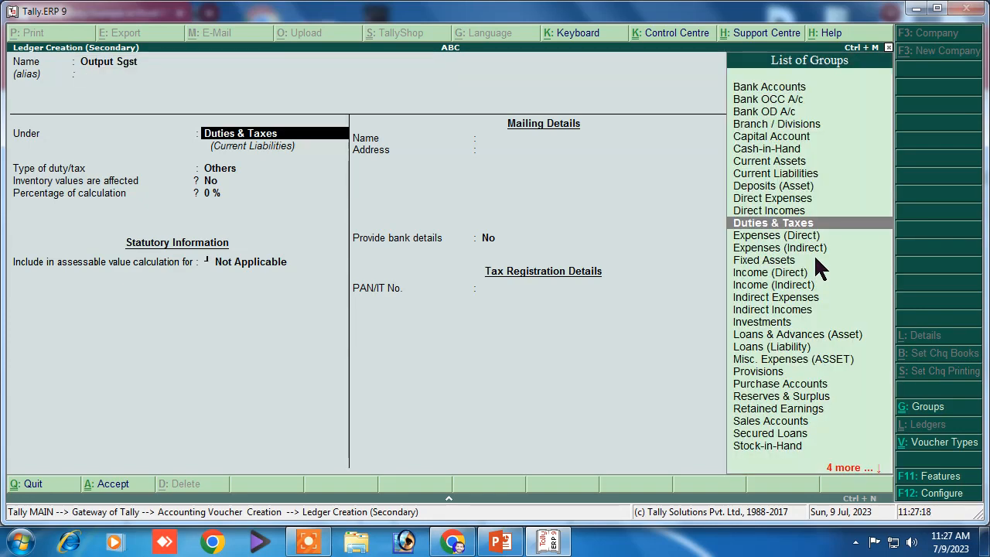
pyautogui.press('Return')
pyautogui.press('Up')
pyautogui.press('Return')
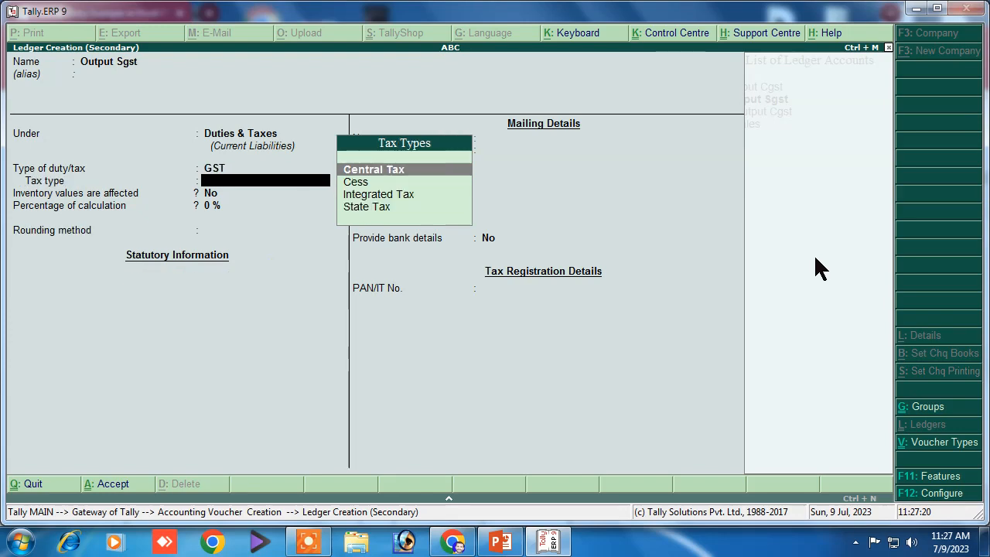
pyautogui.press('Down')
pyautogui.press('Down')
pyautogui.press('Down')
pyautogui.press('Return')
pyautogui.press('Return')
pyautogui.press('Return')
pyautogui.hotkey('ctrl', 'a')
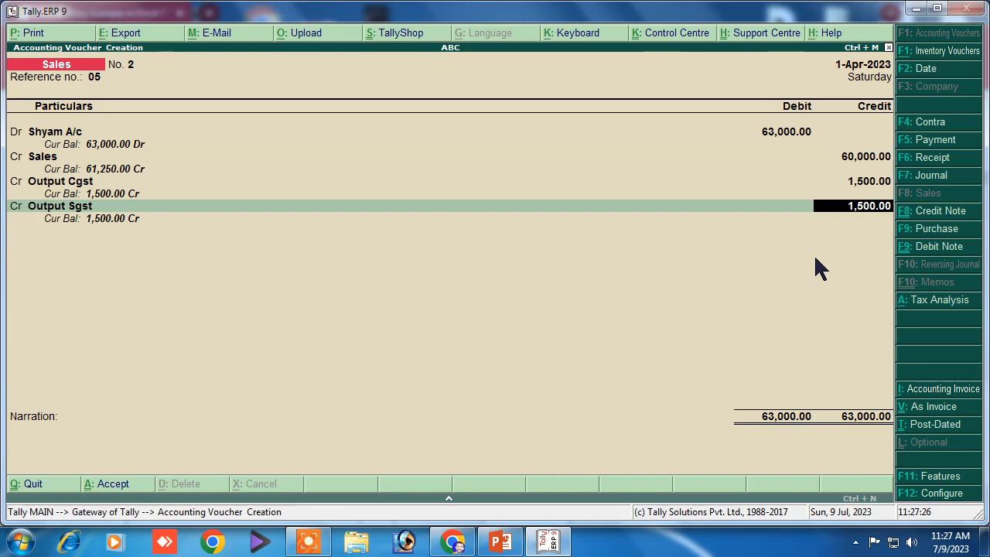
# Step: Check slide 6 in PowerPoint, restore the Output Sgst credit of 1,500 in Tally.ERP 9, and save the voucher with narration "being sold"
pyautogui.press('Return')
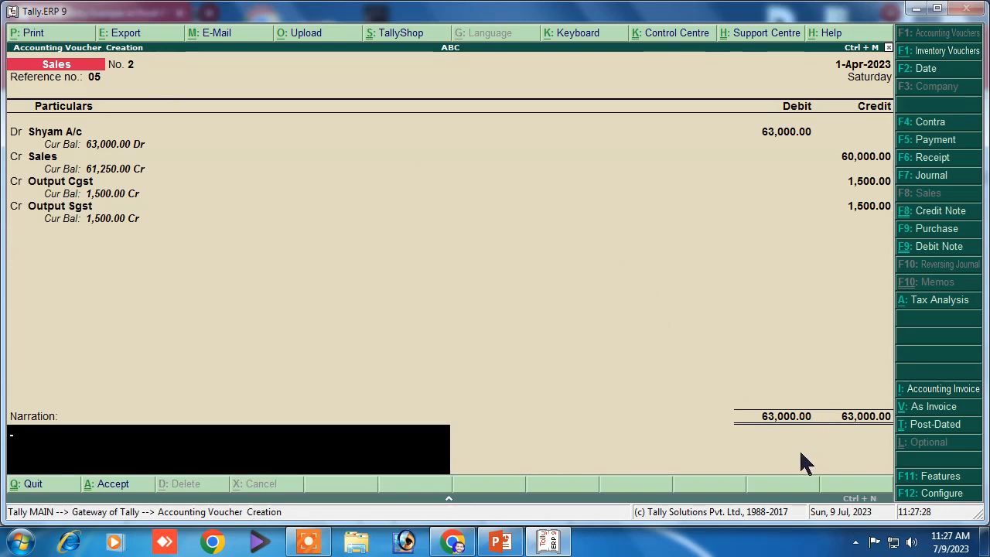
pyautogui.click(501, 544)
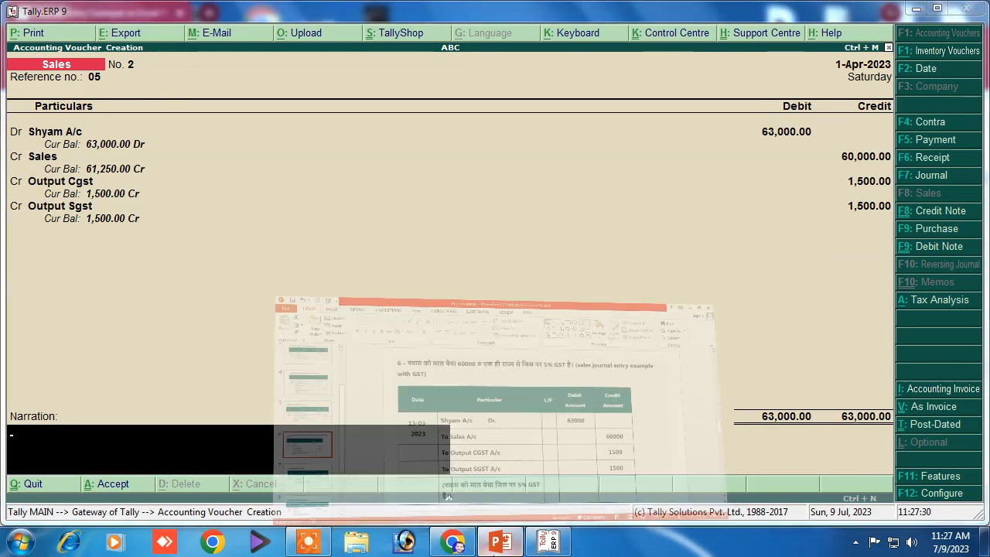
pyautogui.click(501, 545)
pyautogui.click(500, 545)
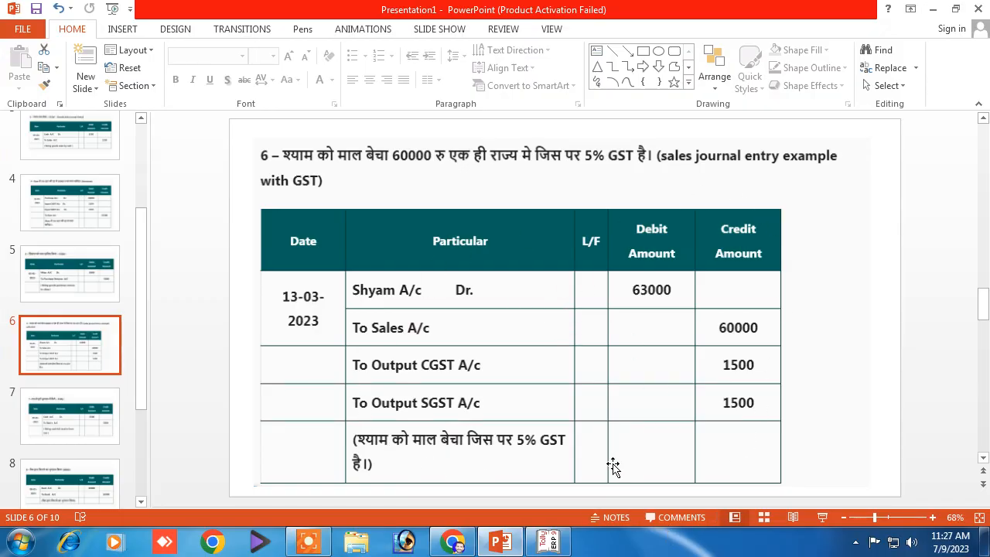
pyautogui.click(548, 541)
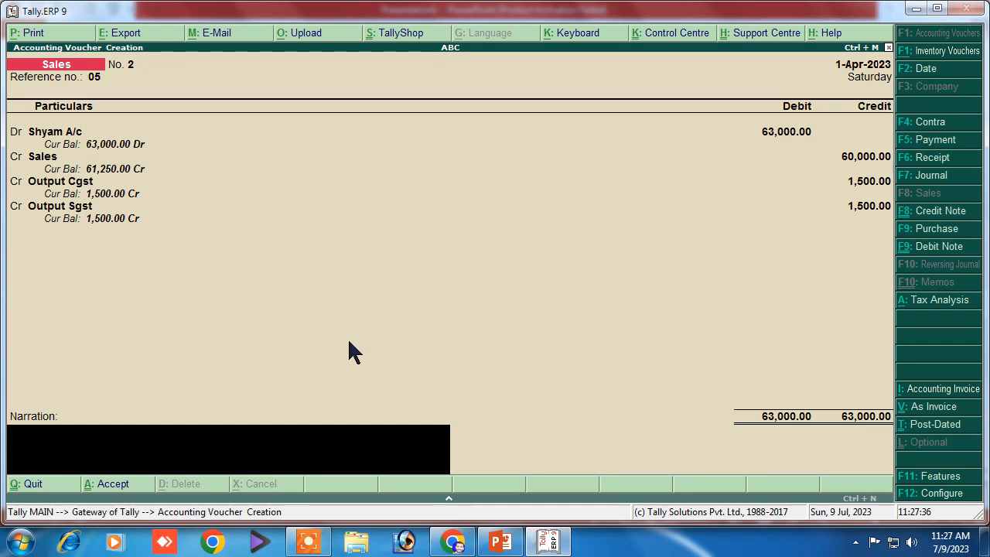
pyautogui.press('BackSpace')
pyautogui.press('BackSpace')
pyautogui.press('BackSpace')
pyautogui.write('be')
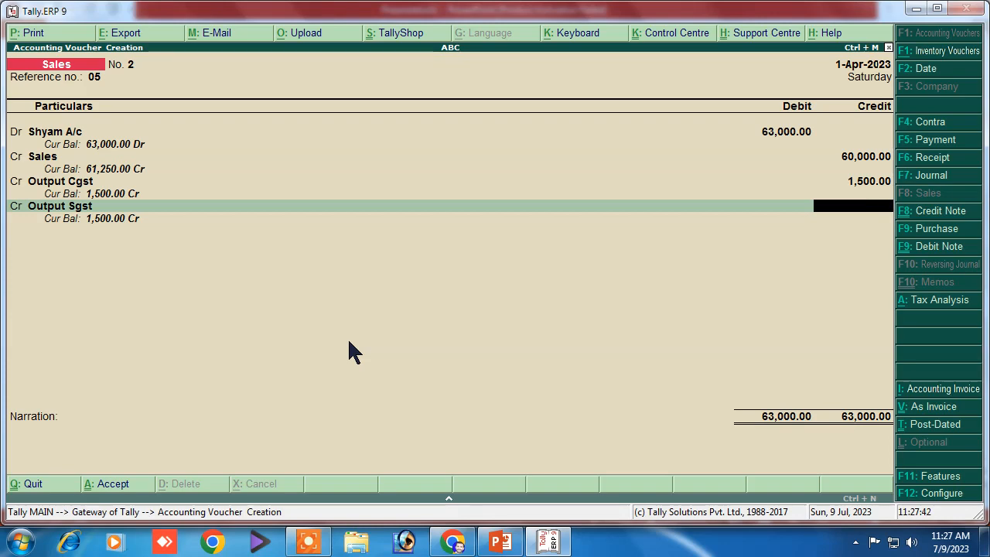
pyautogui.write('00')
pyautogui.press('Return')
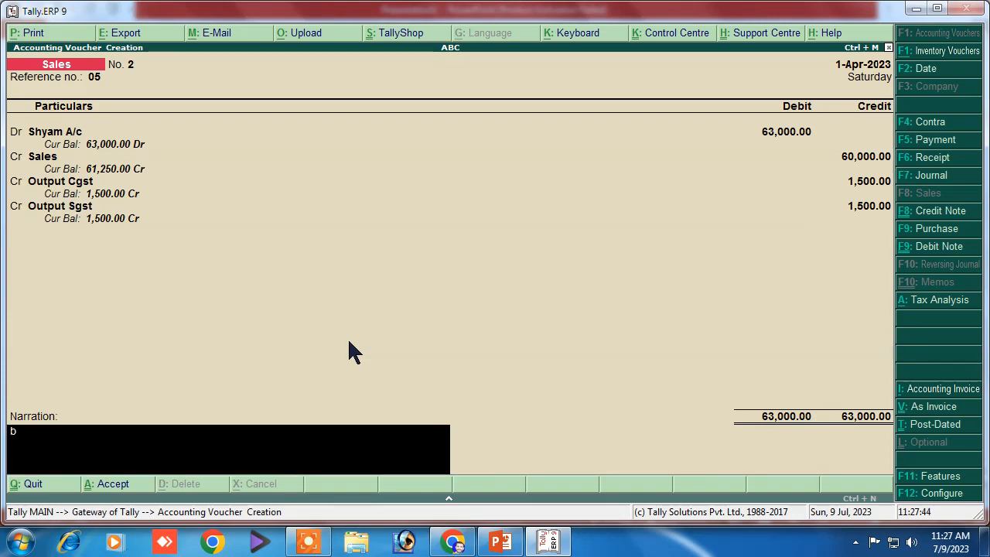
pyautogui.write('being sold')
pyautogui.press('Return')
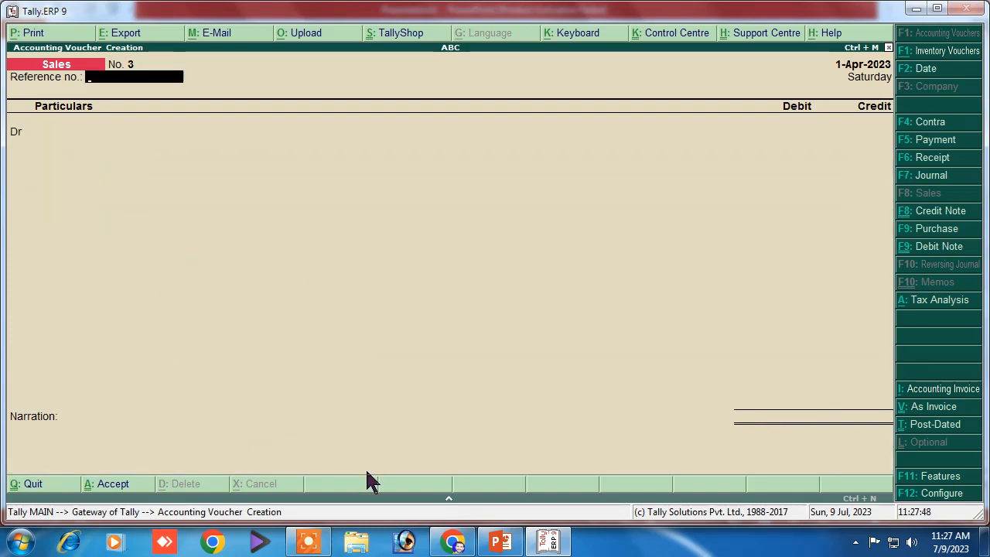
# Step: Consult slide 7 in PowerPoint, and in Tally.ERP 9 start a receipt voucher crediting the payer's ledger with 5500
pyautogui.click(500, 541)
pyautogui.click(44, 415)
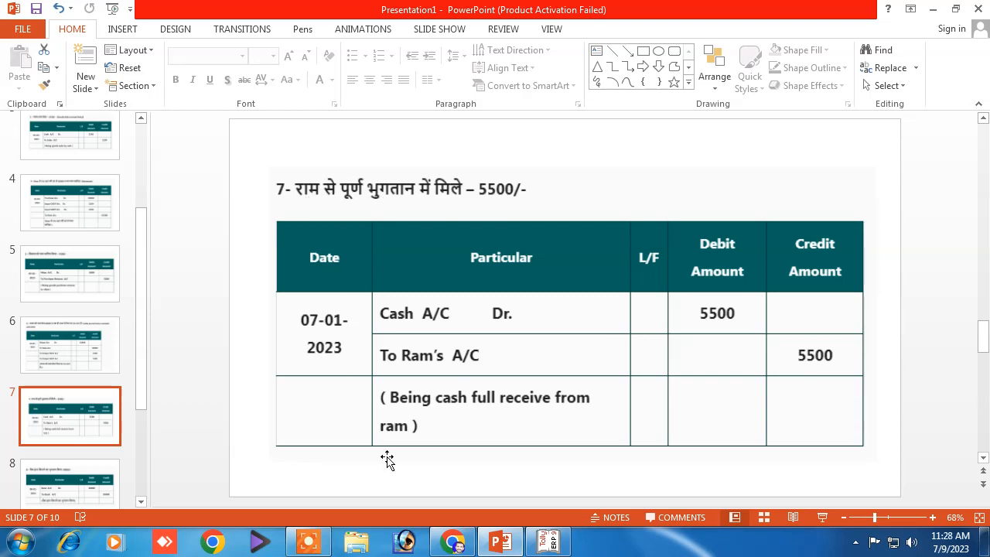
pyautogui.click(549, 543)
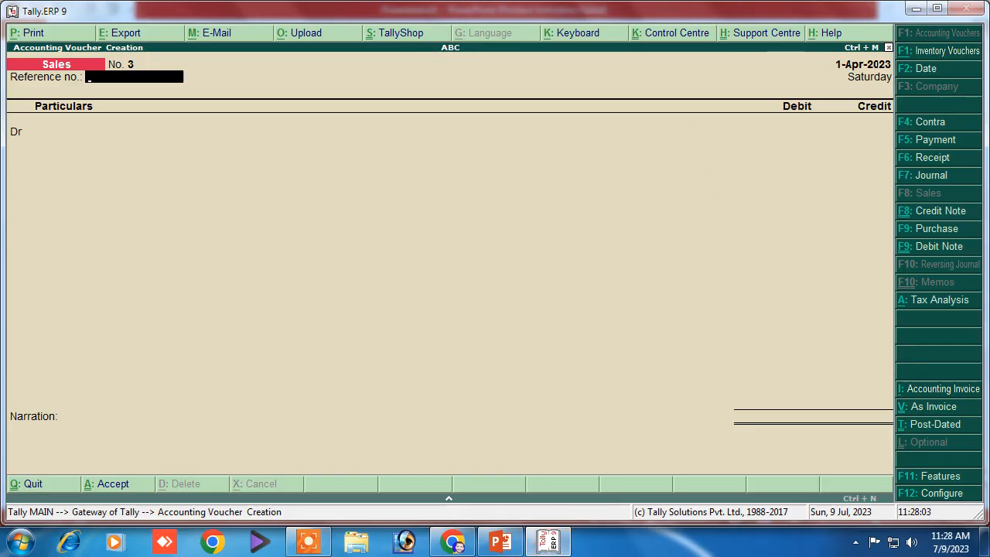
pyautogui.click(929, 159)
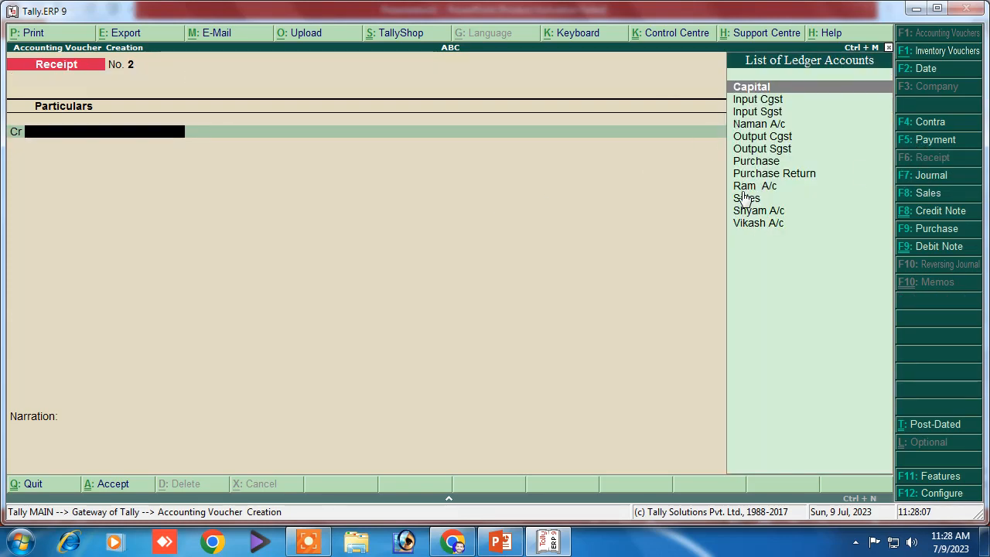
pyautogui.press('Return')
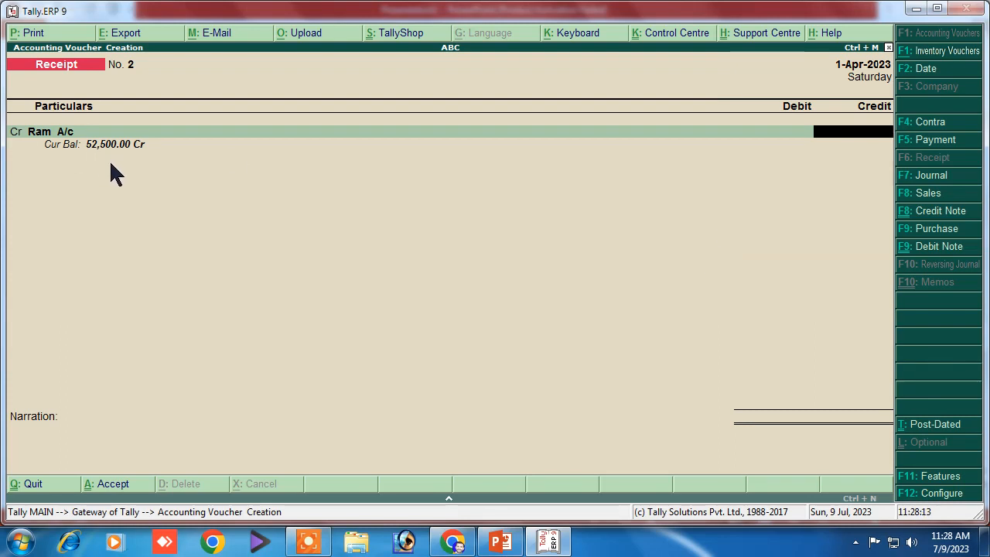
pyautogui.write('5500')
pyautogui.press('Return')
pyautogui.press('Return')
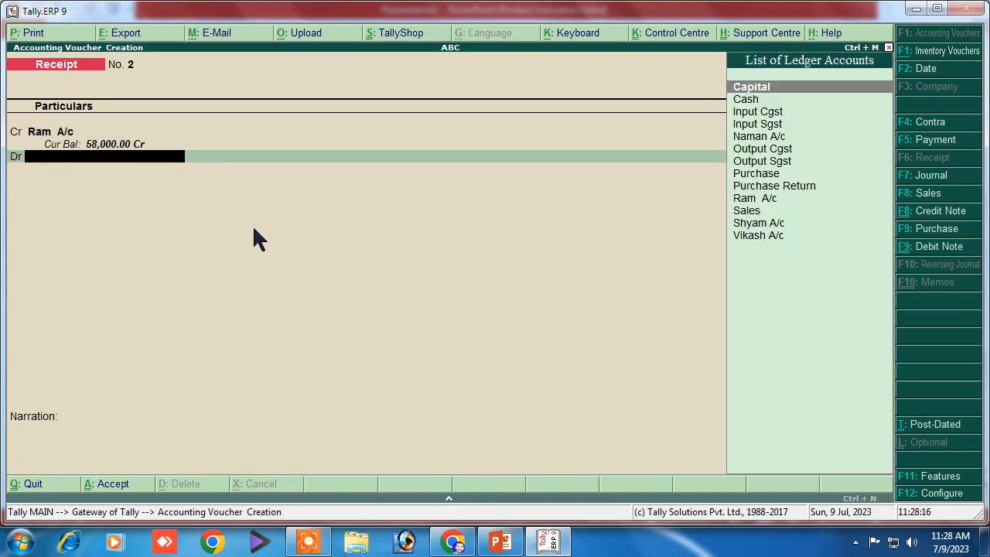
# Step: Debit Cash with 5,500, check the entry against slide 7 in PowerPoint, and save the receipt voucher without a narration
pyautogui.press('Down')
pyautogui.press('Return')
pyautogui.press('Return')
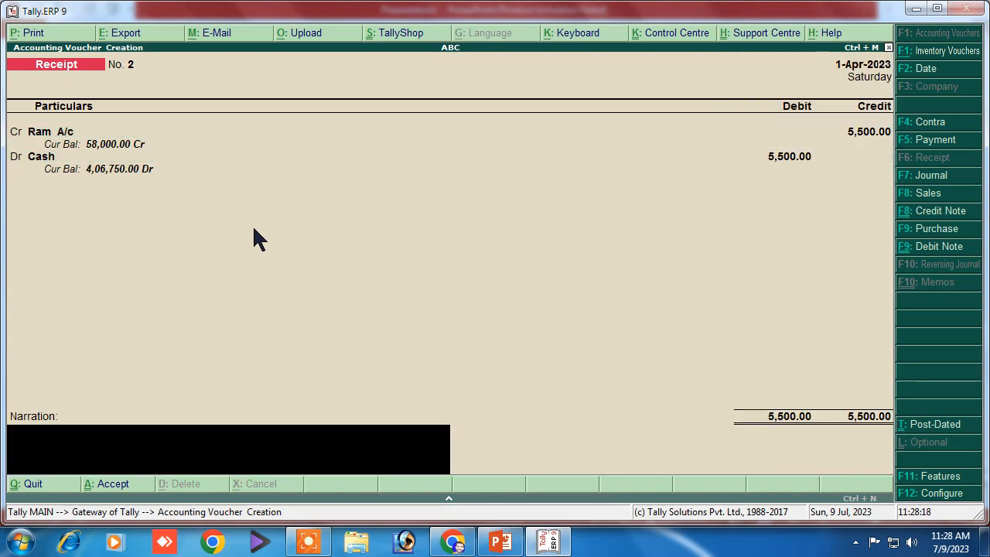
pyautogui.click(499, 541)
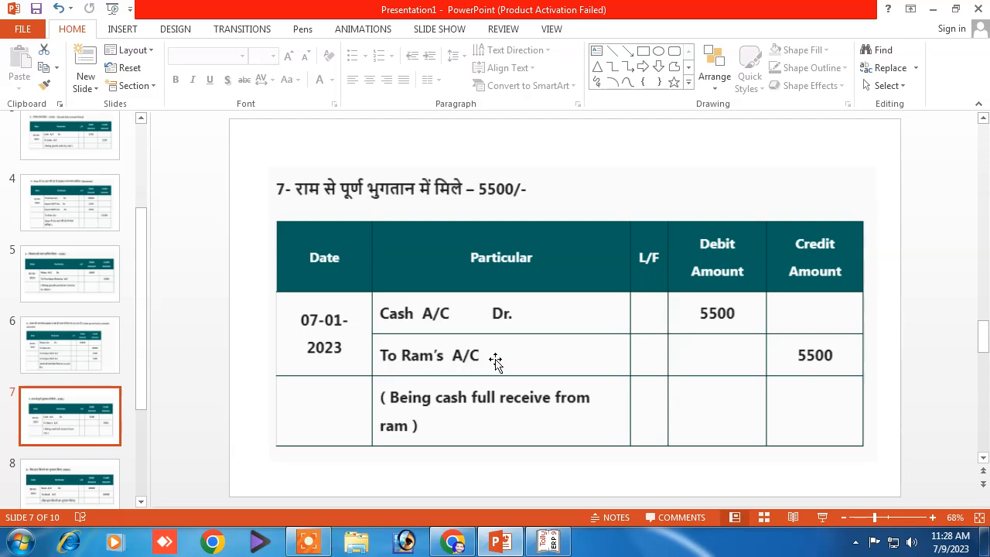
pyautogui.click(547, 541)
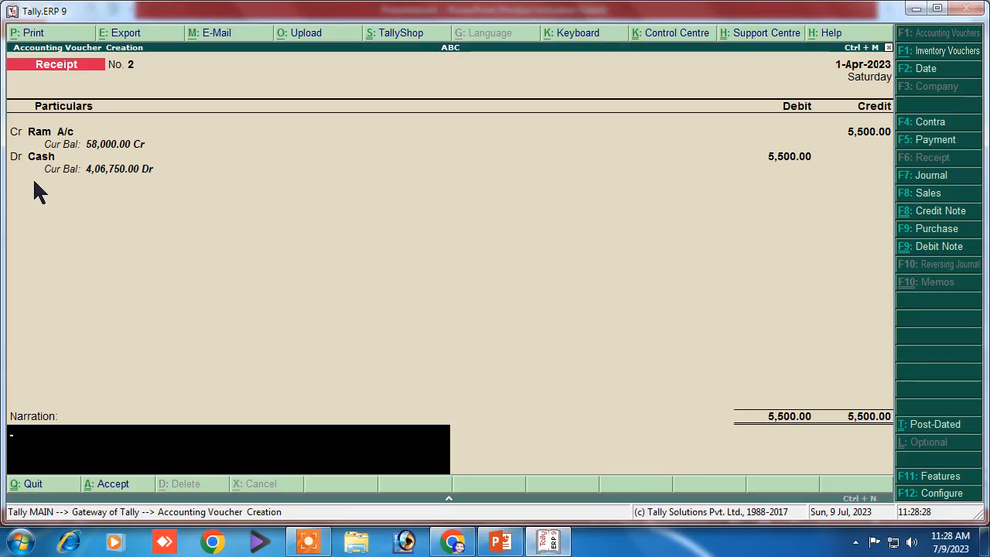
pyautogui.press('Return')
pyautogui.press('Return')
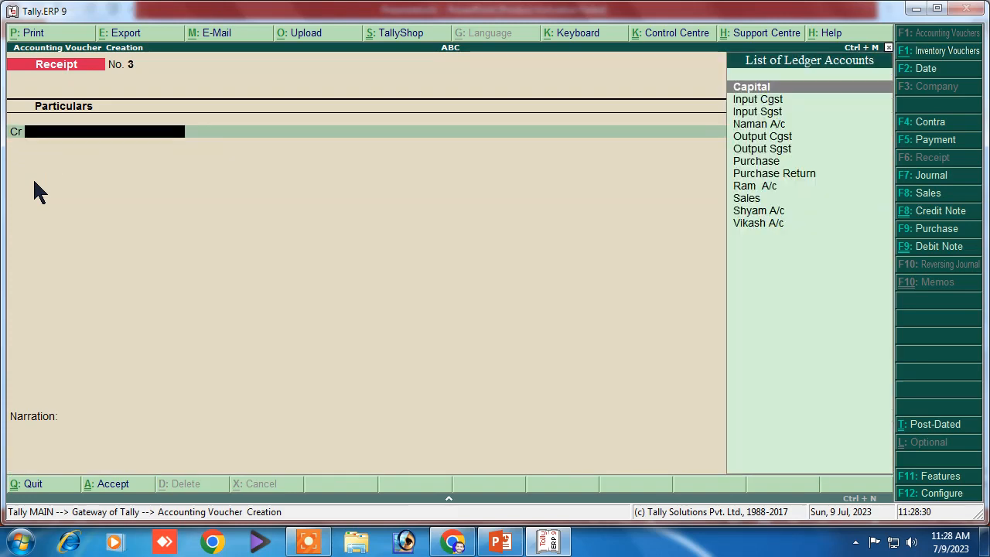
# Step: Show the rent entry on slide 8 in PowerPoint, and open a new payment voucher in Tally.ERP 9
pyautogui.click(500, 541)
pyautogui.scroll(-4, 136, 387)
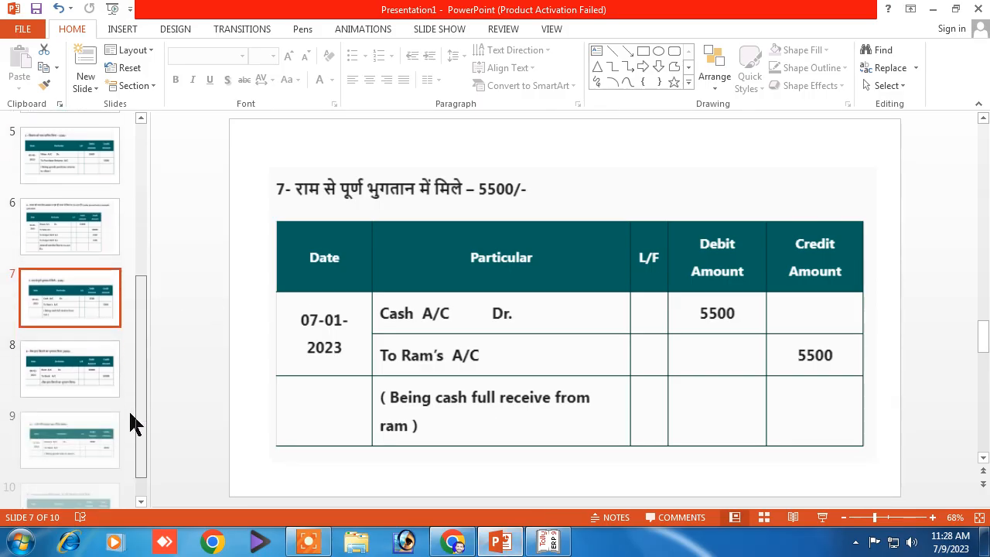
pyautogui.press('Up')
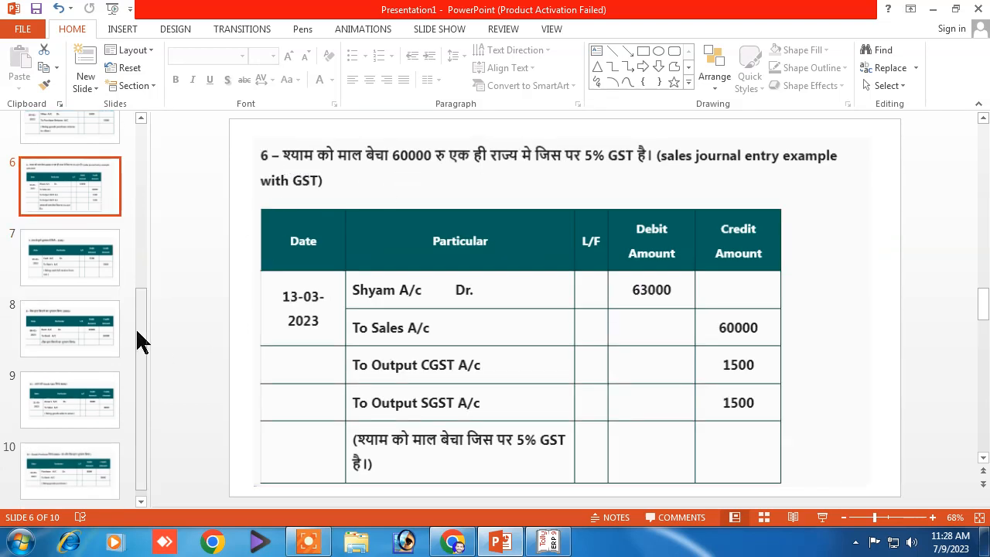
pyautogui.moveTo(136, 330); pyautogui.dragTo(137, 337)
pyautogui.click(71, 259)
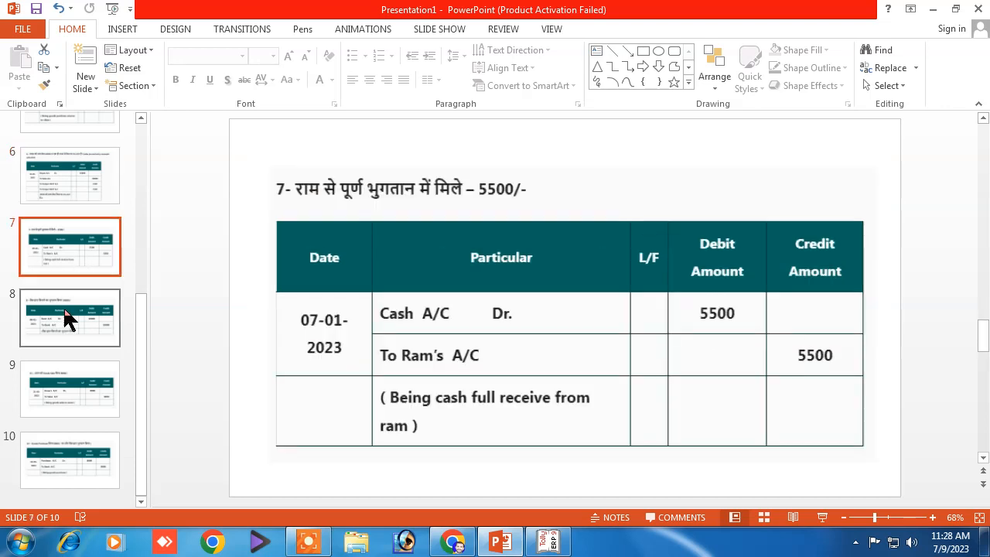
pyautogui.click(68, 317)
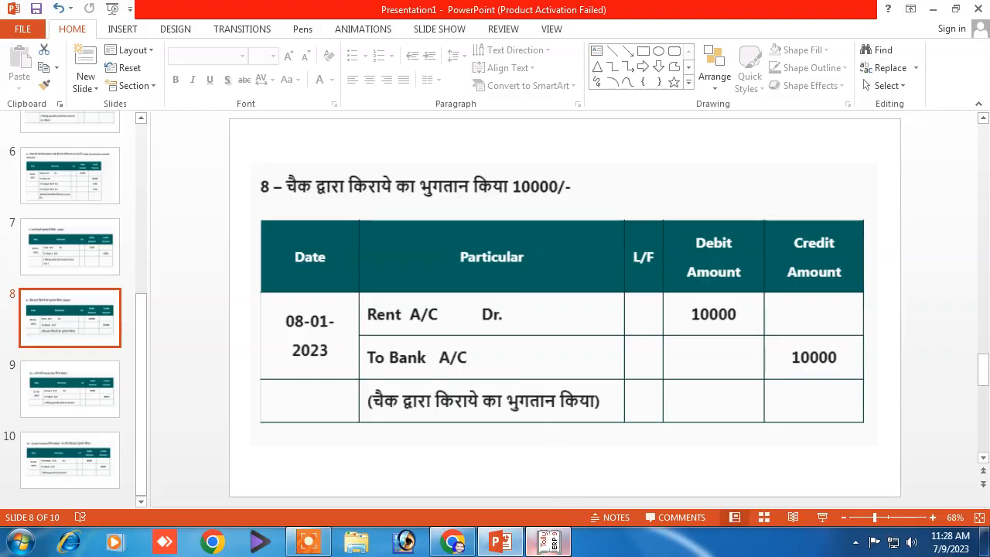
pyautogui.click(549, 541)
pyautogui.click(940, 138)
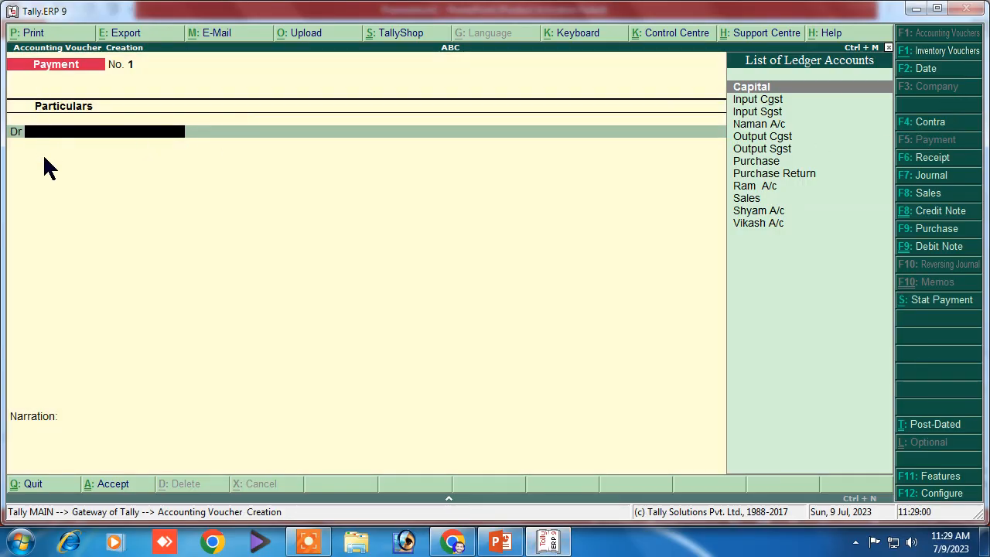
# Step: Start a new ledger named Rent Ac for the payment's debit line and place it under Indirect Expenses
pyautogui.hotkey('alt', 'c')
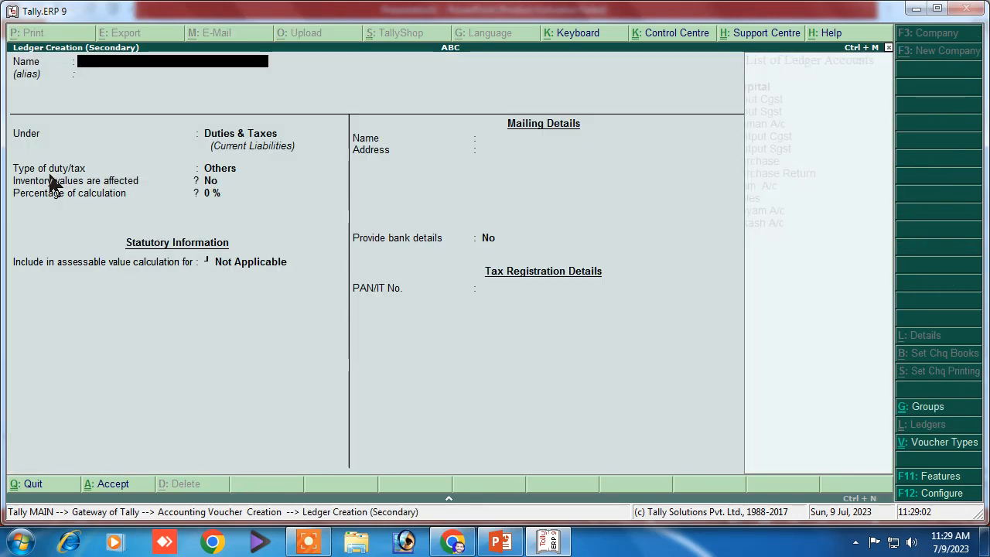
pyautogui.write('Rent a')
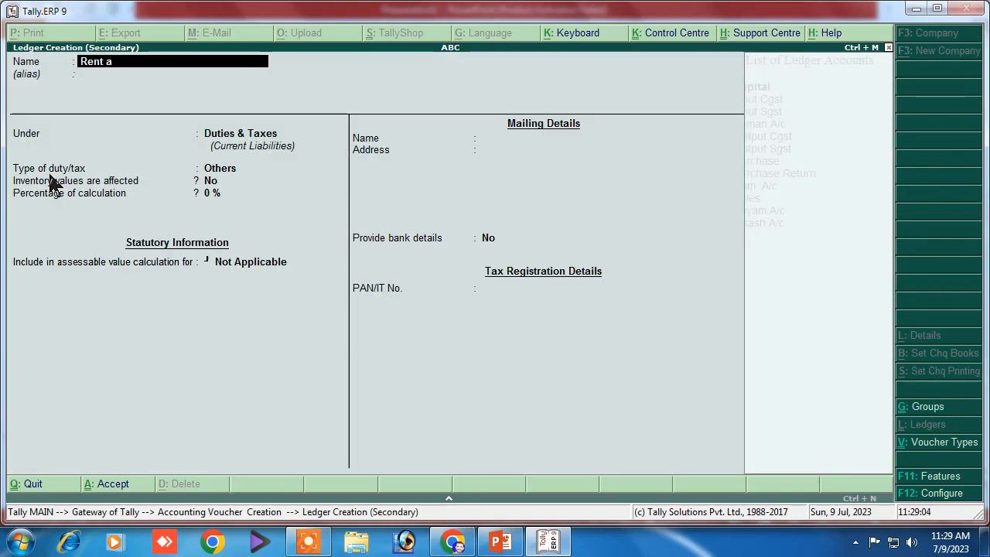
pyautogui.write('c')
pyautogui.press('Return')
pyautogui.press('Return')
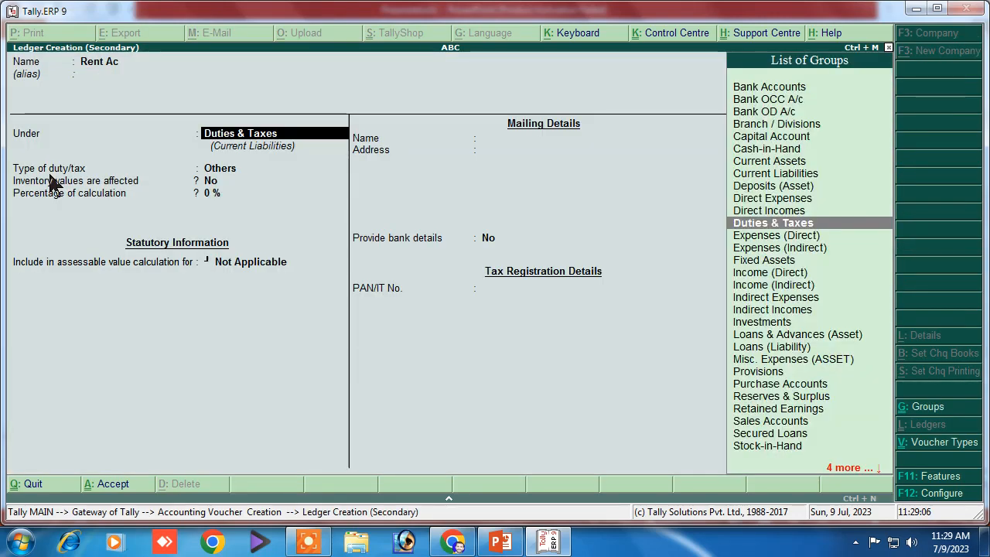
pyautogui.write('I')
pyautogui.press('Down')
pyautogui.press('Down')
pyautogui.press('Down')
pyautogui.press('Return')
# Step: Set GST applicability of the Rent Ac ledger to Not Applicable and save the ledger into the payment voucher
pyautogui.press('Return')
pyautogui.press('Return')
pyautogui.press('Return')
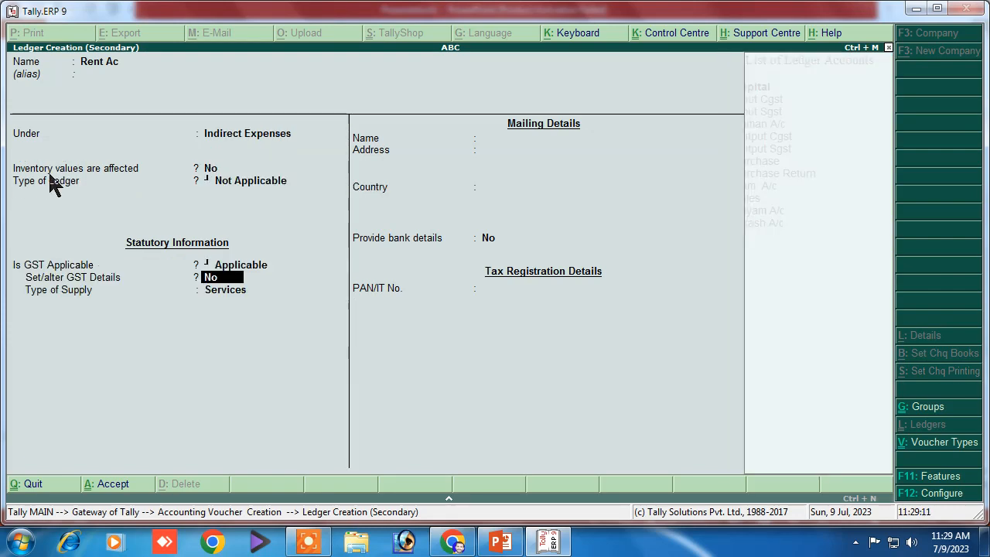
pyautogui.press('BackSpace')
pyautogui.write('N')
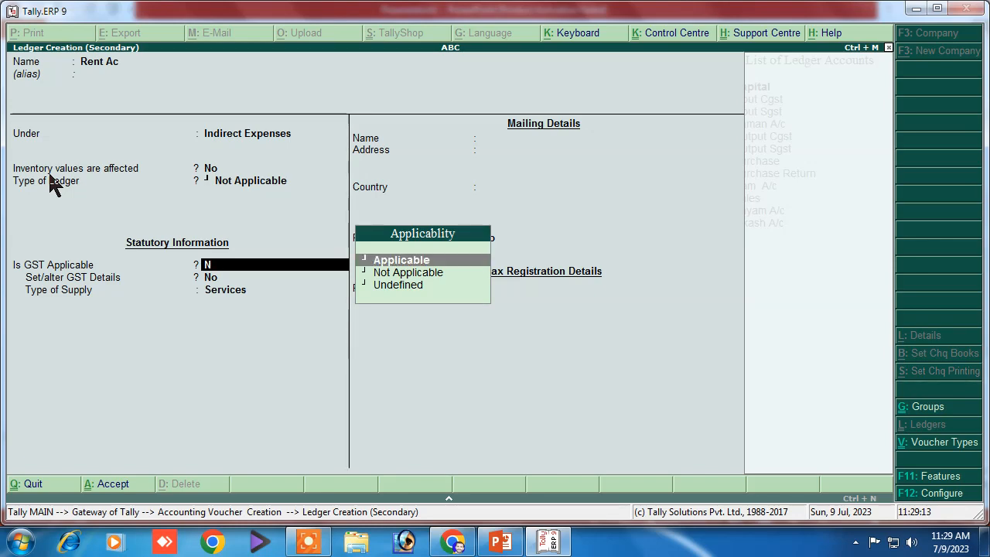
pyautogui.press('Return')
pyautogui.press('Return')
pyautogui.press('Return')
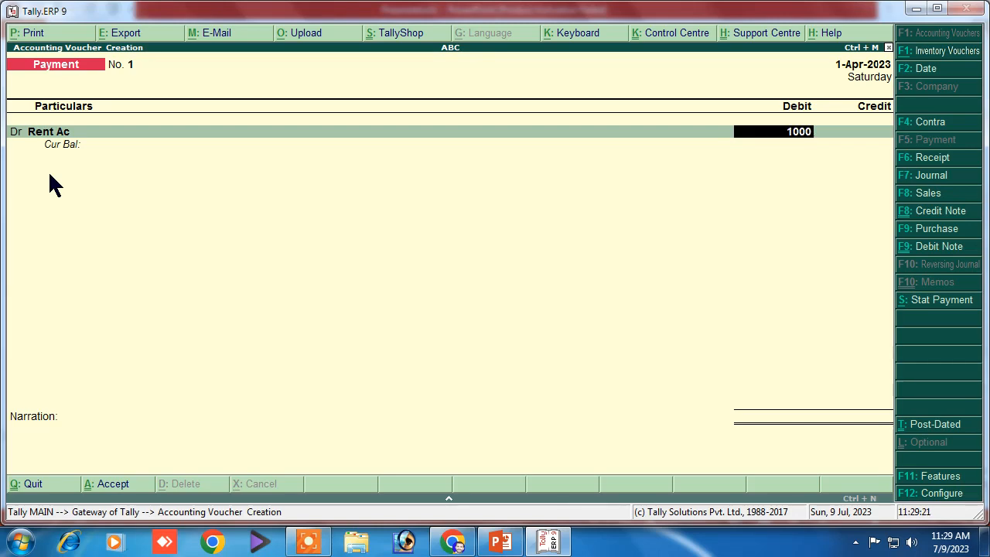
# Step: Debit Rent Ac with 10,000 and look through the ledger list for a bank account for the credit line
pyautogui.press('Return')
pyautogui.press('Return')
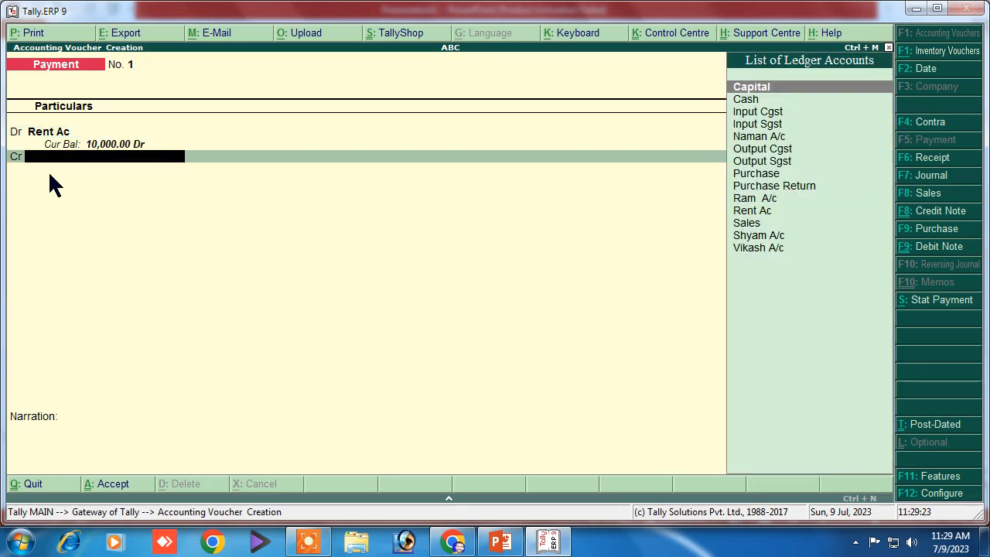
pyautogui.press('Down')
pyautogui.press('Down')
pyautogui.press('Down')
pyautogui.press('Down')
pyautogui.press('Down')
pyautogui.press('Down')
pyautogui.press('Down')
pyautogui.press('Down')
pyautogui.press('Down')
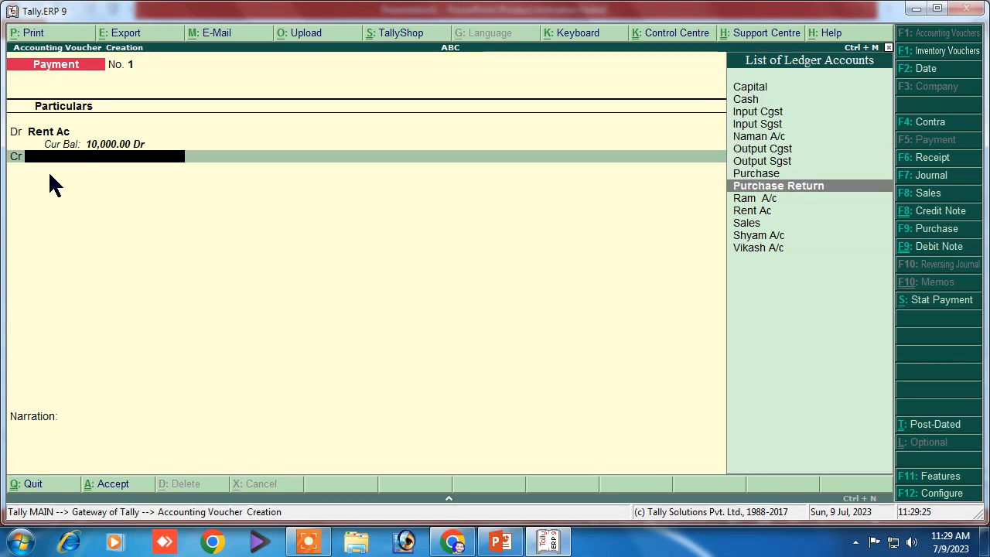
# Step: Start a new ledger named Bank for the payment's credit line and place it under Bank Accounts
pyautogui.hotkey('alt', 'c')
pyautogui.write('Bank')
pyautogui.press('Return')
pyautogui.press('Return')
pyautogui.write('B')
pyautogui.press('Return')
pyautogui.press('Return')
pyautogui.press('Return')
pyautogui.press('Return')
pyautogui.press('Return')
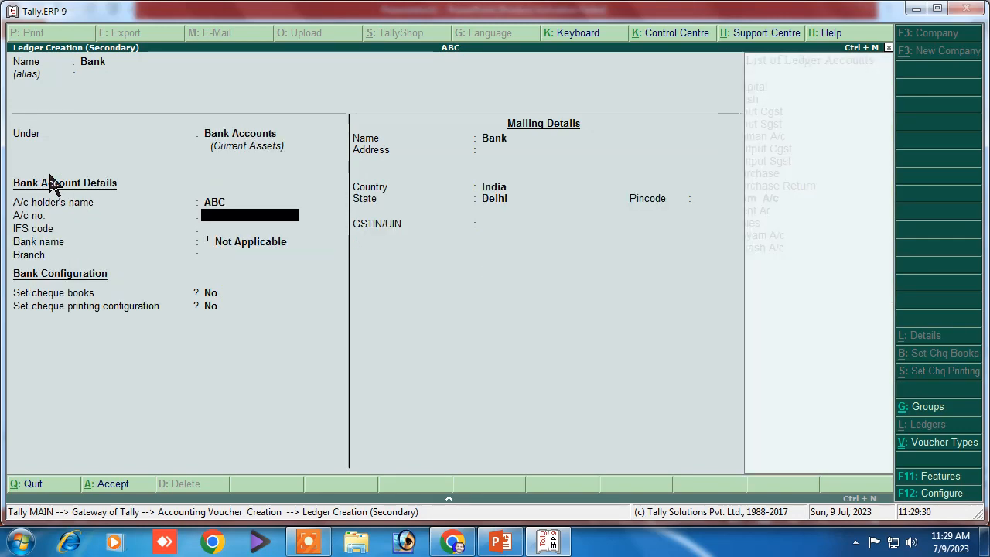
# Step: Keep the remaining bank and mailing details of the Bank ledger at their defaults and save it into the payment voucher
pyautogui.press('Return')
pyautogui.press('Return')
pyautogui.press('Return')
pyautogui.press('Return')
pyautogui.press('Return')
pyautogui.press('Return')
pyautogui.press('Return')
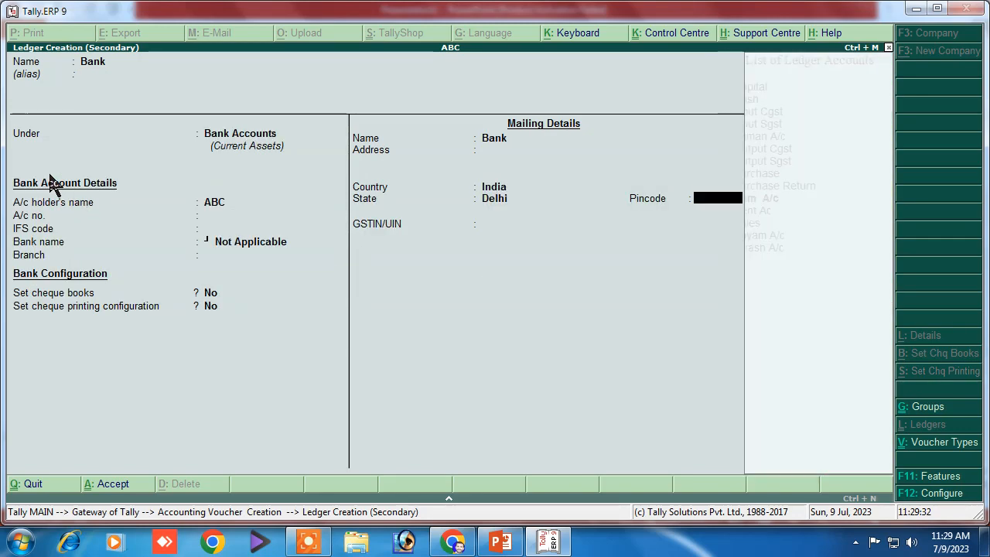
pyautogui.press('Return')
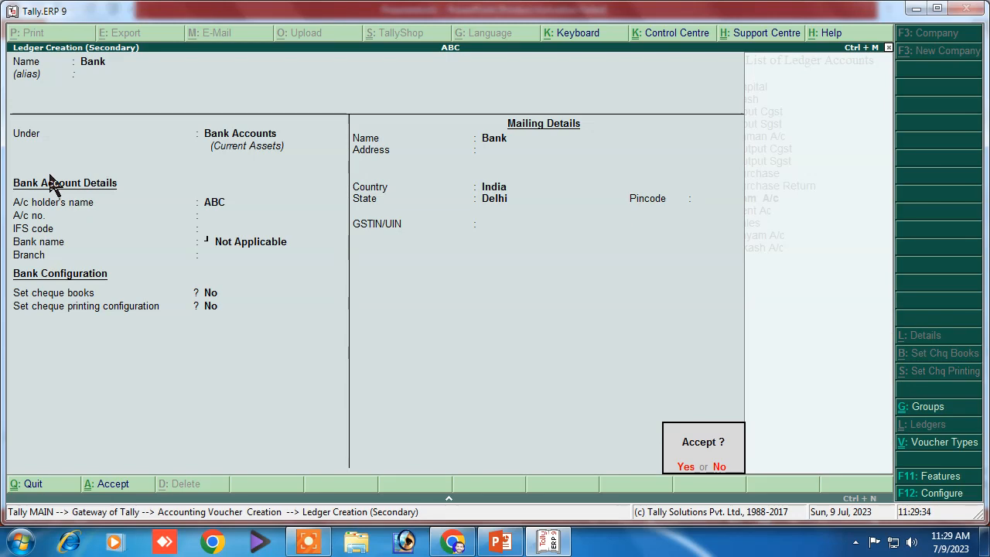
pyautogui.press('Return')
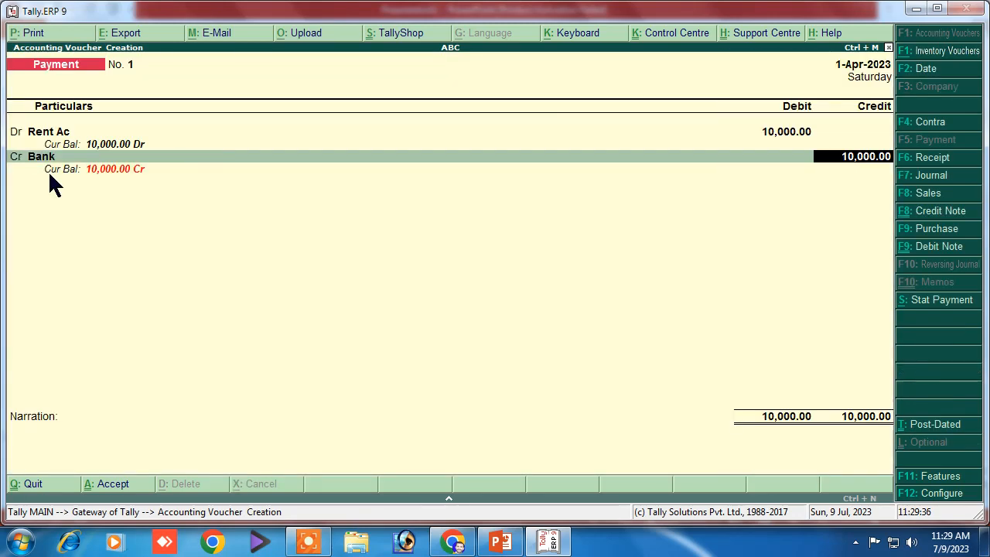
# Step: Credit Bank with 10,000, enter the narration "being rent paid", and save the payment voucher
pyautogui.press('Return')
pyautogui.press('Return')
pyautogui.press('Return')
pyautogui.press('Return')
pyautogui.press('Return')
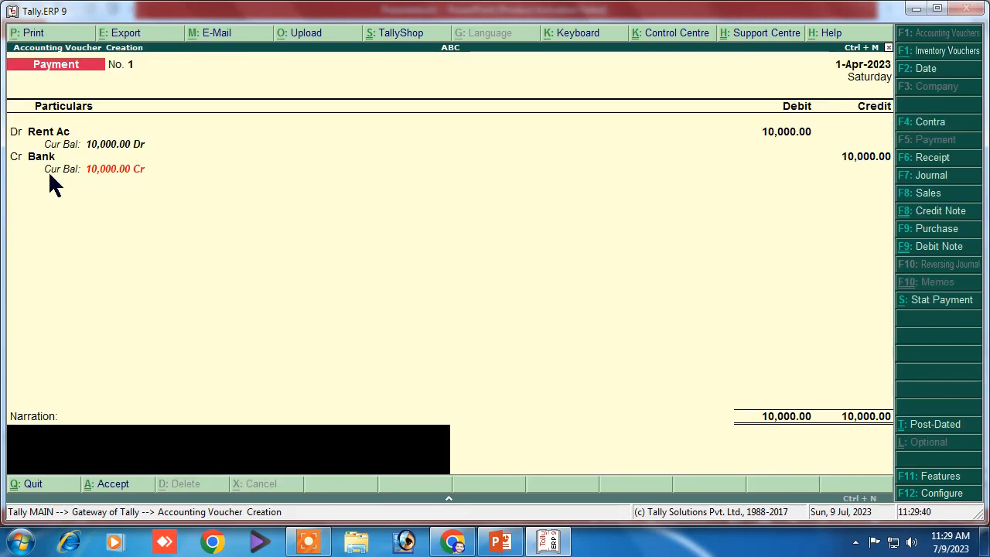
pyautogui.write('being rent paid')
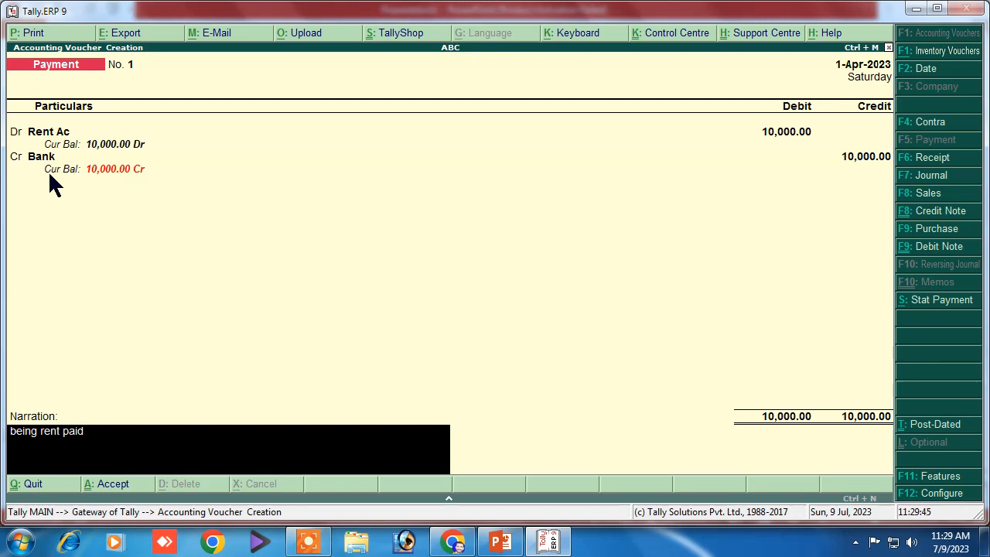
pyautogui.press('Return')
pyautogui.press('Return')
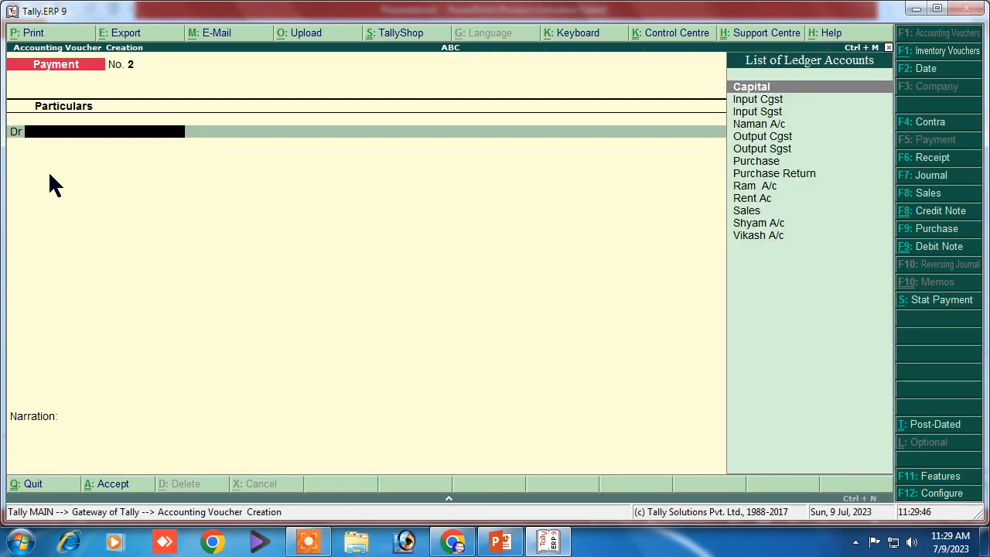
# Step: Show the goods sale entry on slide 9 in PowerPoint, and open a new sales entry in voucher mode in Tally.ERP 9
pyautogui.click(500, 542)
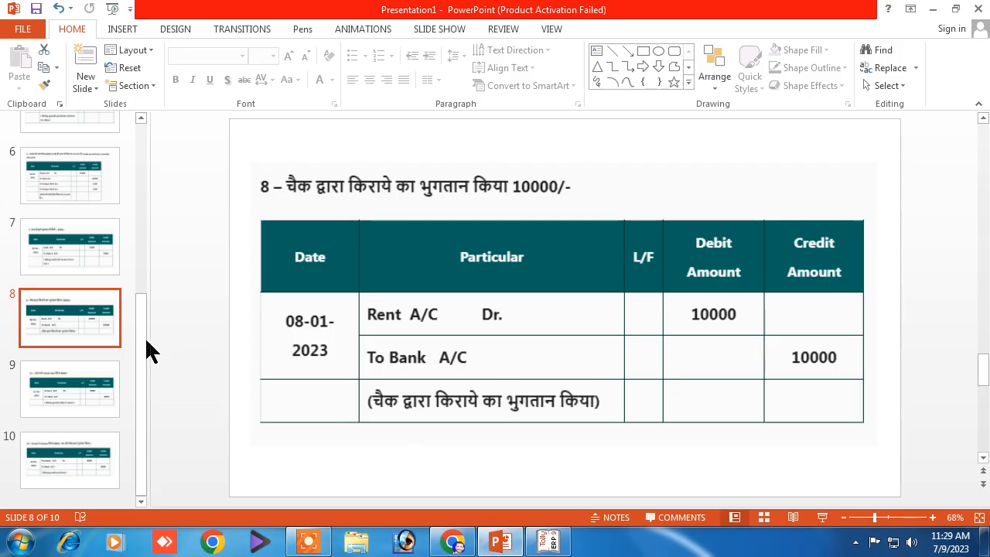
pyautogui.click(85, 382)
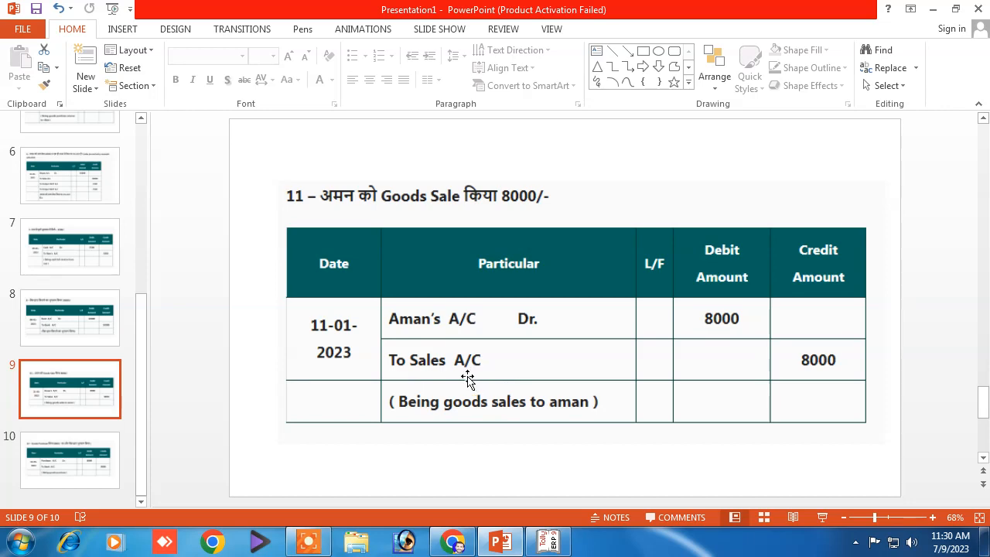
pyautogui.click(552, 549)
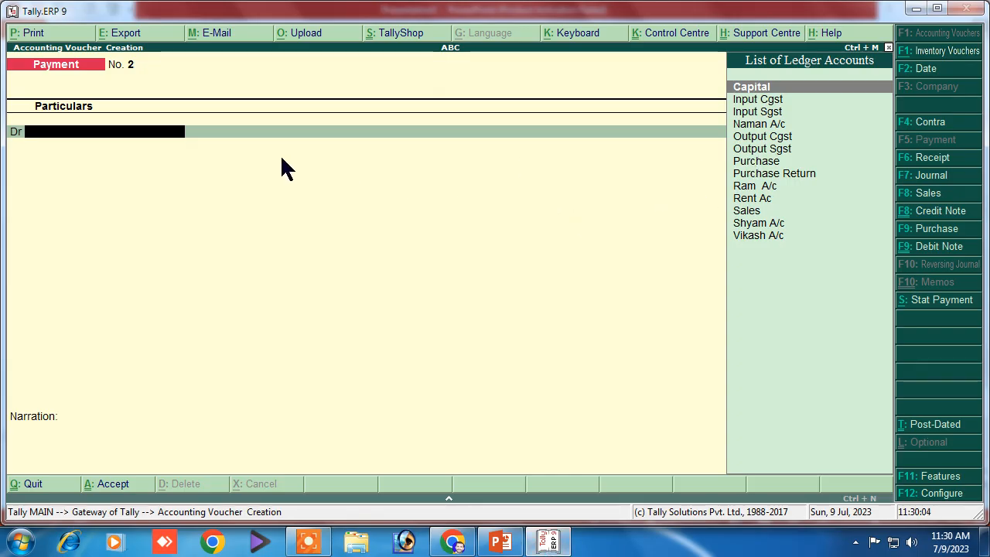
pyautogui.click(924, 194)
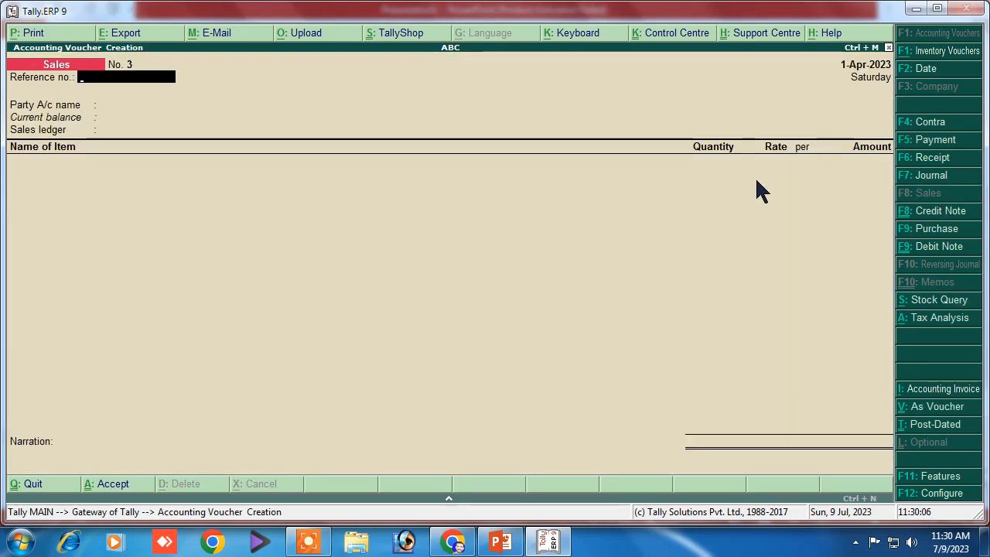
pyautogui.hotkey('ctrl', 'v')
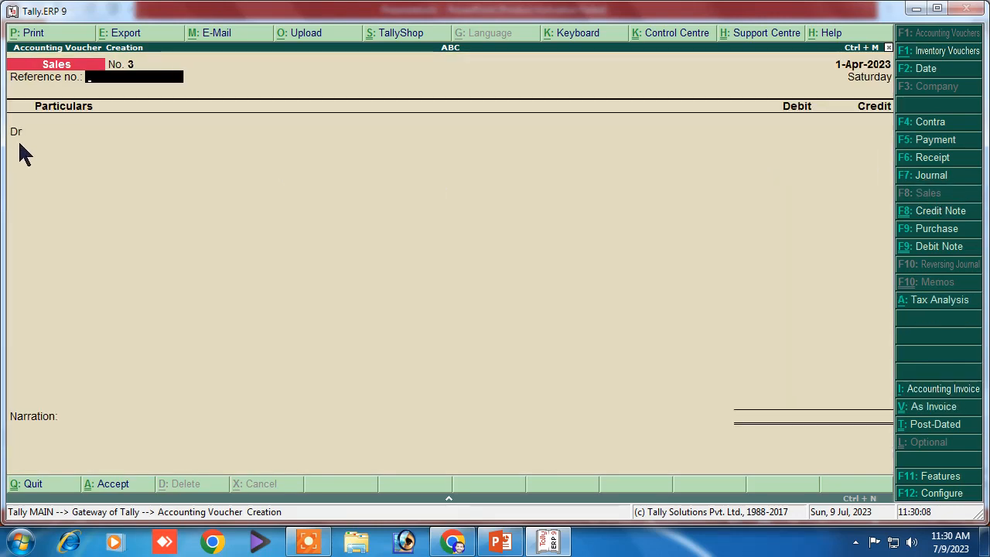
# Step: Set the sales voucher's reference number to 08 and select Cash as the debit ledger, keeping the default buyer's details
pyautogui.write('08')
pyautogui.press('Return')
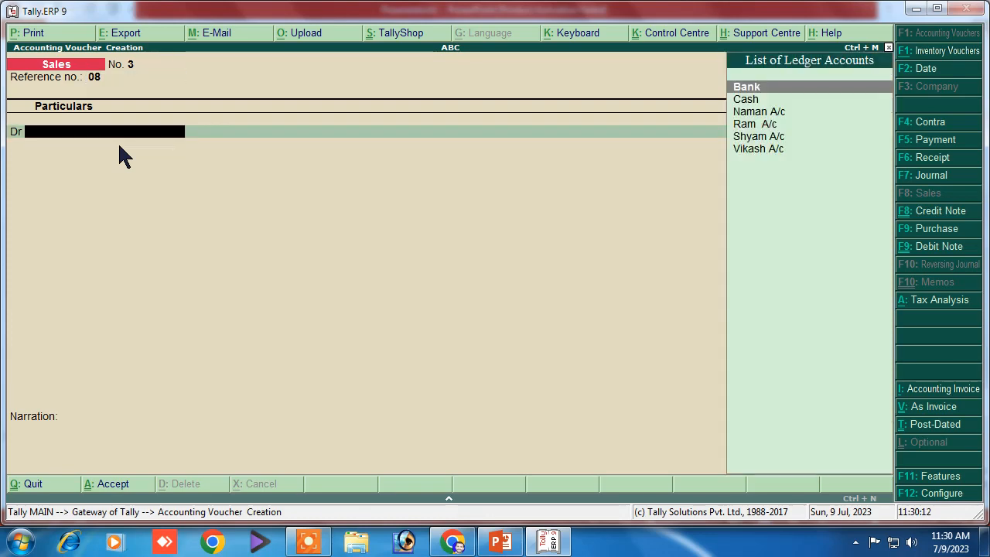
pyautogui.press('Down')
pyautogui.press('Return')
pyautogui.press('Return')
pyautogui.press('Return')
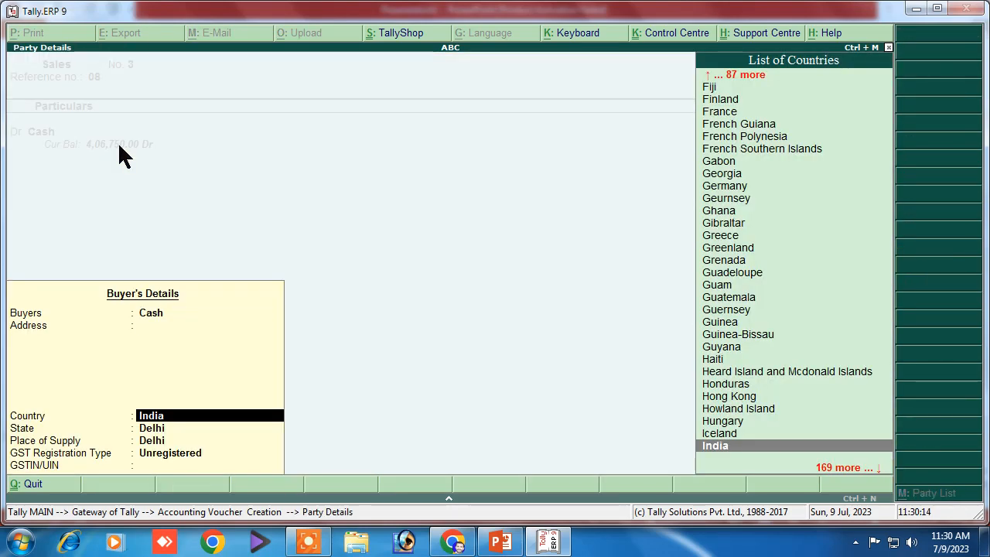
pyautogui.press('Return')
pyautogui.press('Return')
pyautogui.press('Return')
pyautogui.press('Return')
pyautogui.press('Return')
# Step: Debit Cash with 8,000, credit the Sales ledger, and leave its inventory allocations without adding an item
pyautogui.write('8,0')
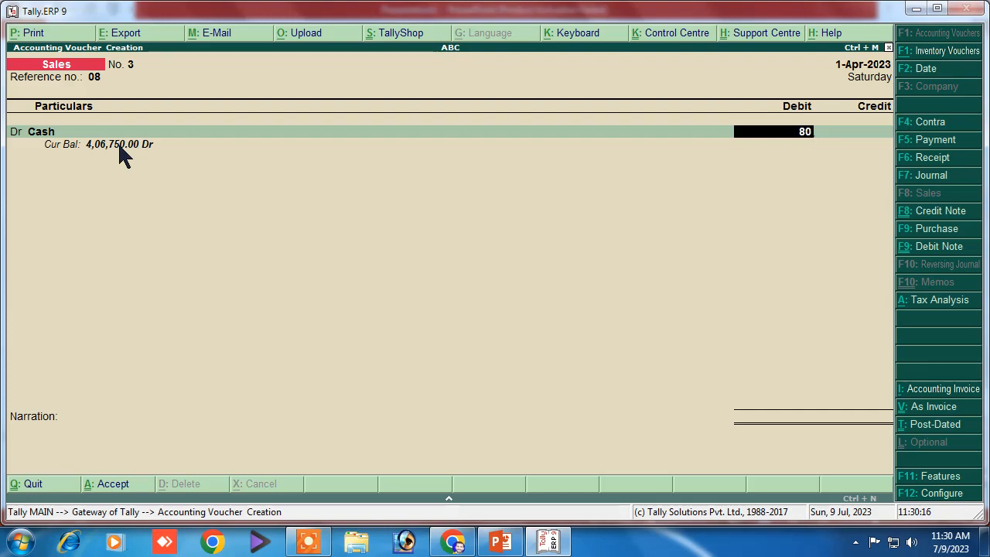
pyautogui.write('00')
pyautogui.press('Return')
pyautogui.press('Return')
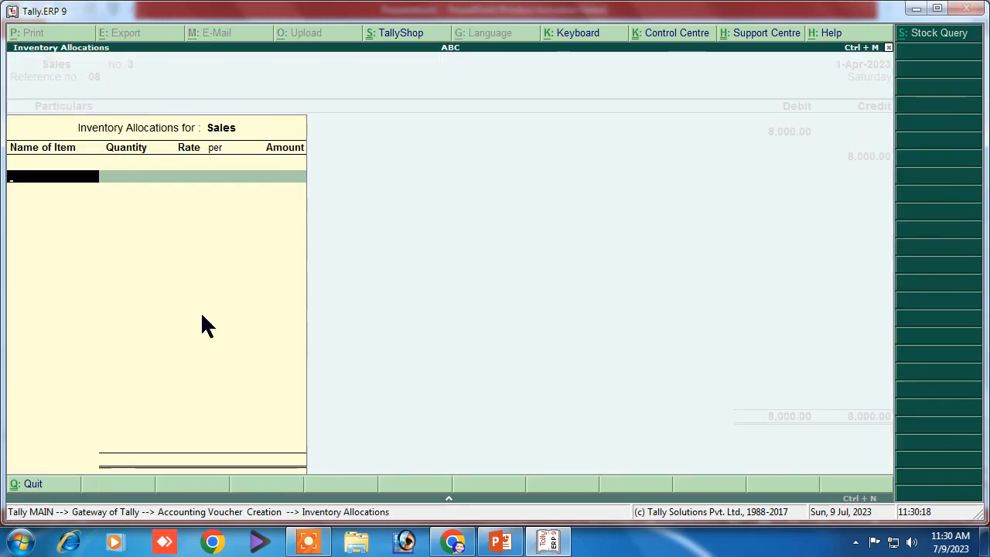
pyautogui.click(509, 545)
pyautogui.click(548, 542)
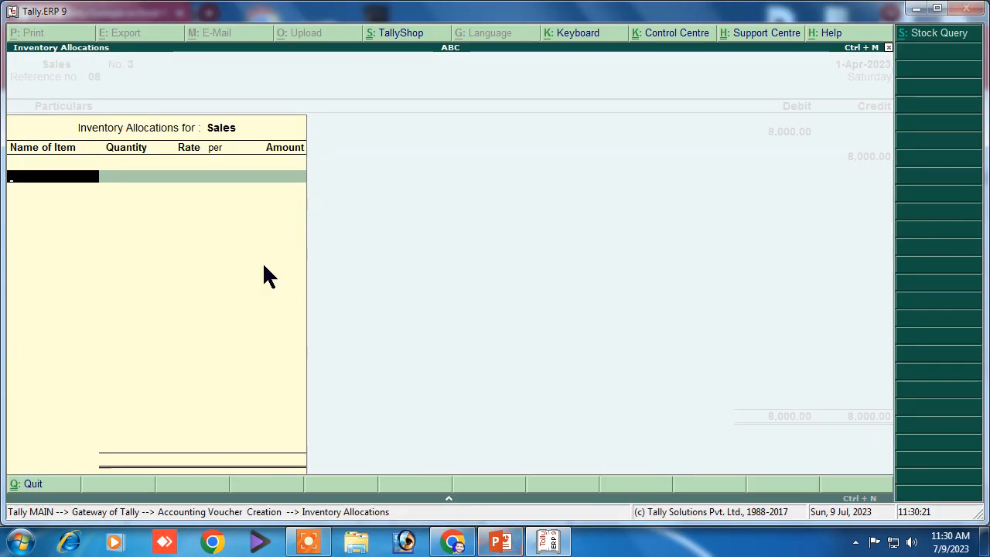
pyautogui.press('Escape')
pyautogui.press('BackSpace')
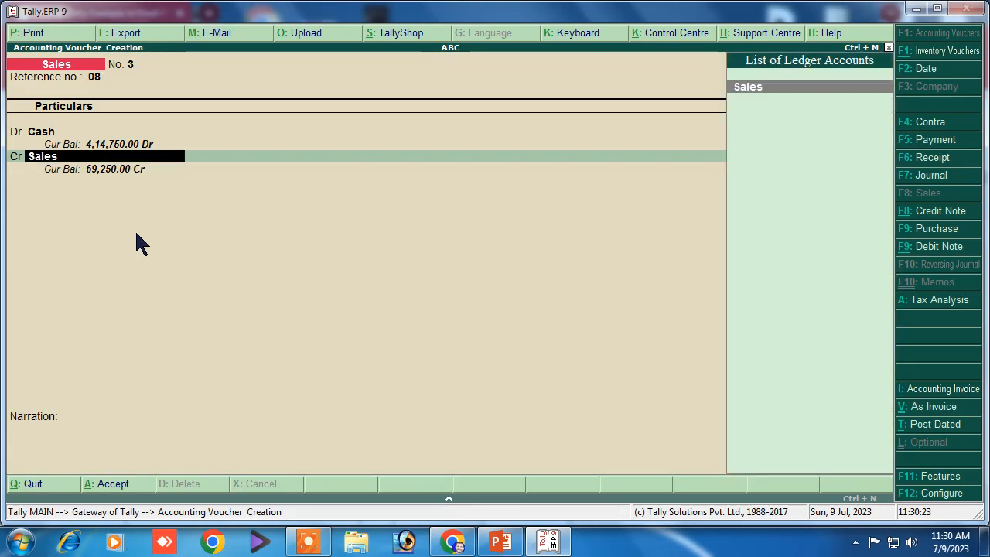
# Step: Start a new A/c ledger in the name of the customer from slide 9 and choose the Sundry Debtors group for it
pyautogui.hotkey('alt', 'c')
pyautogui.write('Aman')
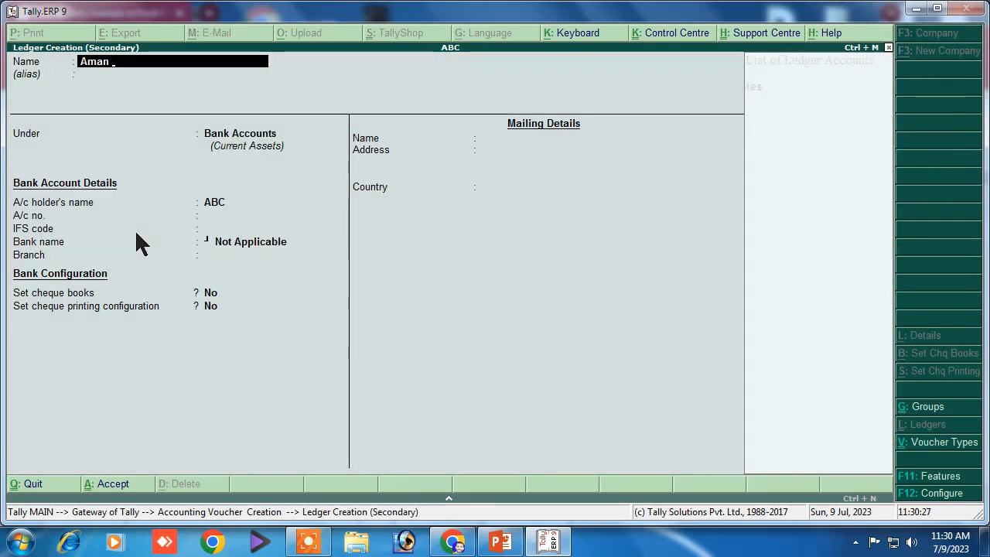
pyautogui.write(' A/c')
pyautogui.press('Return')
pyautogui.press('Return')
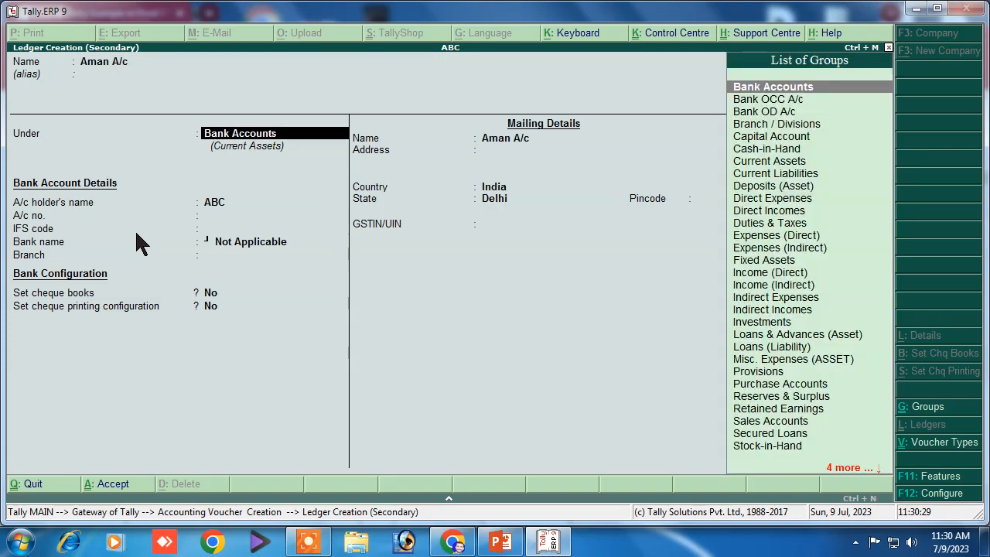
pyautogui.write('S')
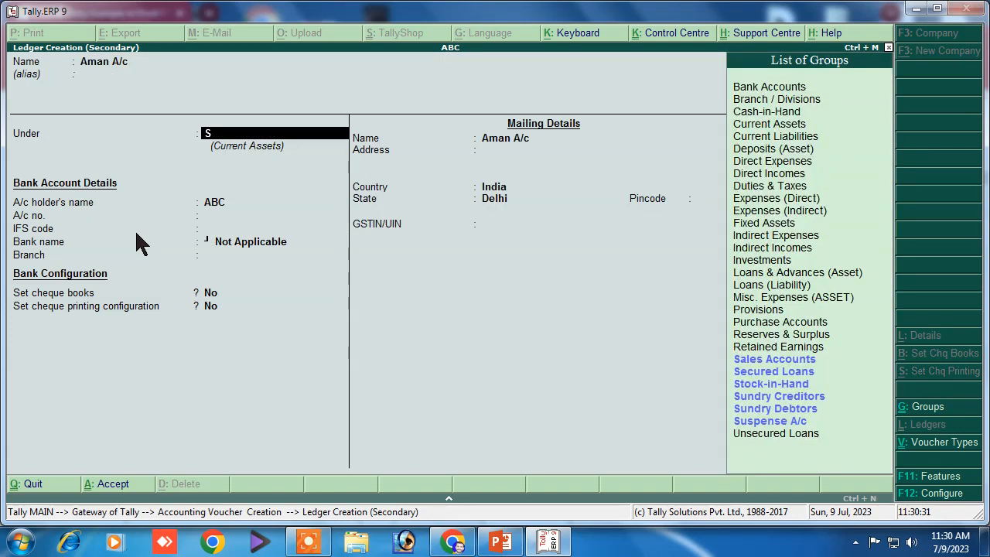
pyautogui.press('Down')
pyautogui.press('Down')
pyautogui.press('Down')
pyautogui.press('Down')
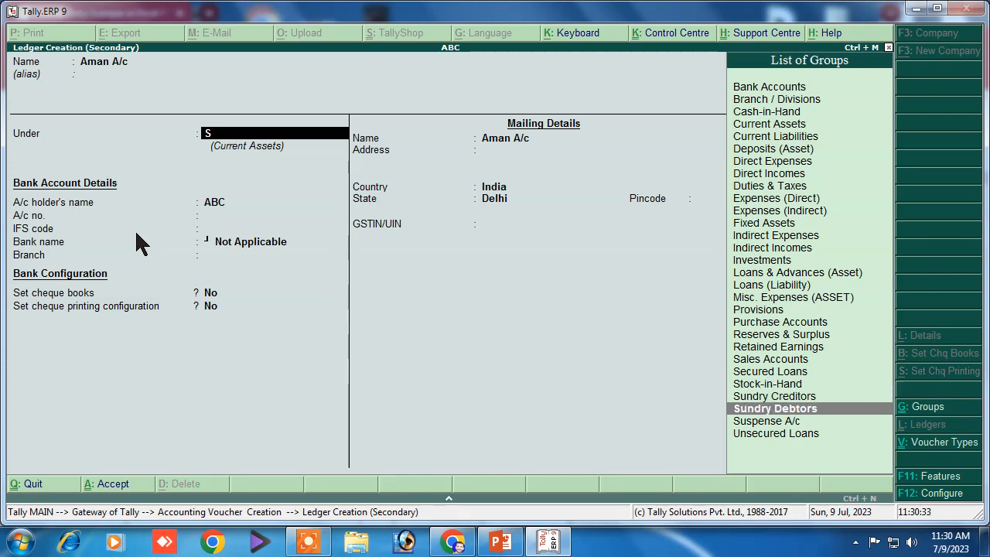
# Step: Keep the customer ledger's mailing, bank and tax details at their defaults and save the ledger
pyautogui.press('Return')
pyautogui.press('Return')
pyautogui.press('Return')
pyautogui.press('Return')
pyautogui.press('Return')
pyautogui.press('Return')
pyautogui.press('Return')
pyautogui.press('Return')
pyautogui.press('Return')
pyautogui.press('Return')
pyautogui.press('Return')
pyautogui.press('Return')
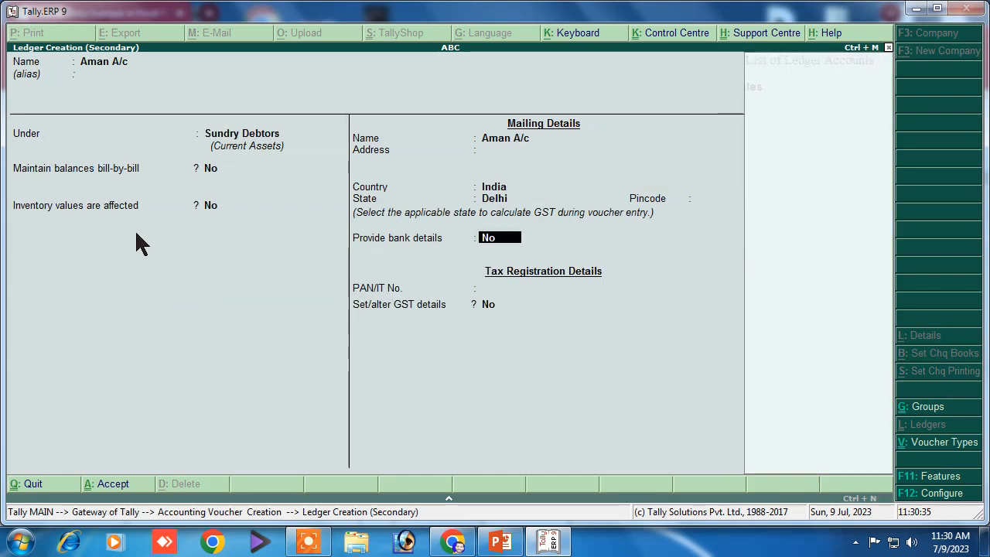
pyautogui.press('Return')
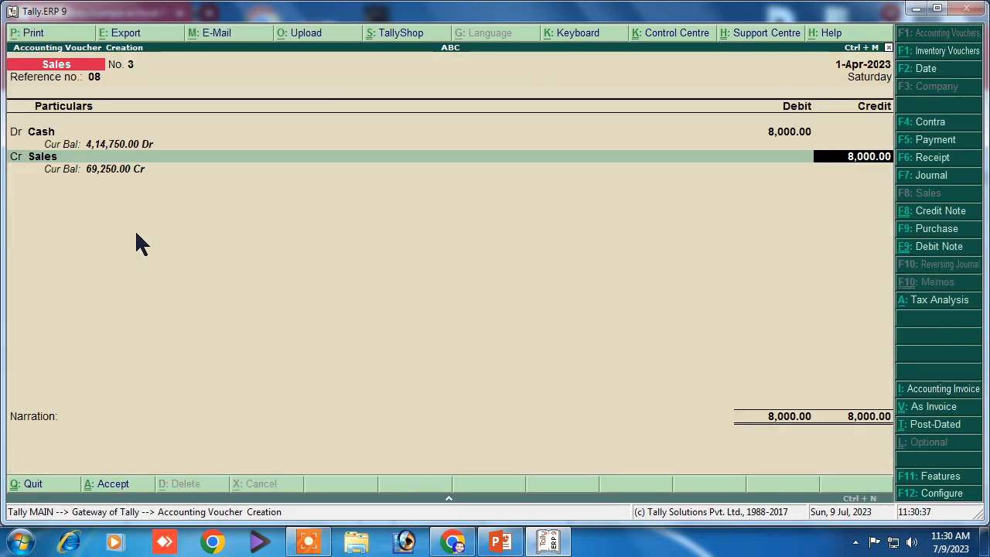
# Step: Credit Sales with 8,000, enter the narration "being sold", and save the sales voucher
pyautogui.press('Return')
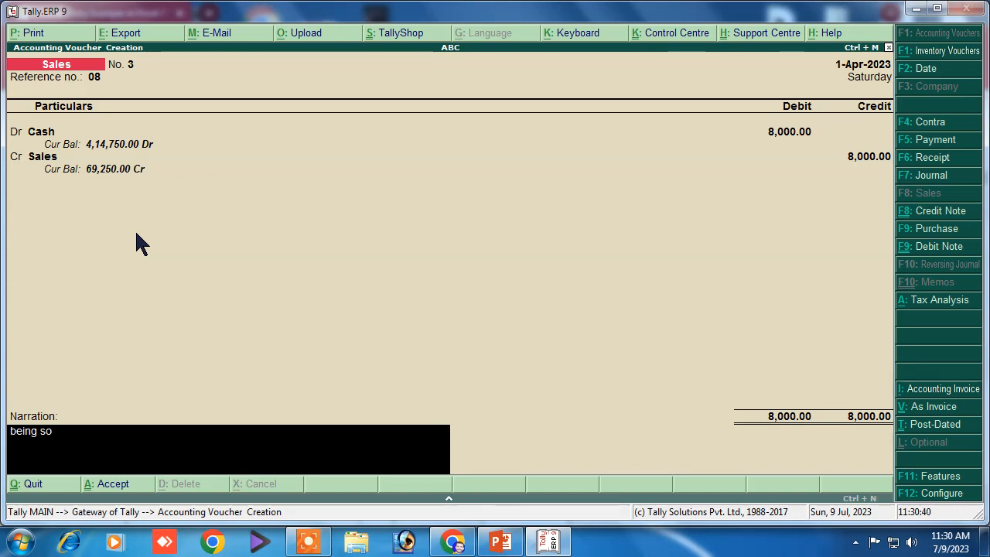
pyautogui.write('being sold')
pyautogui.press('Return')
pyautogui.press('Return')
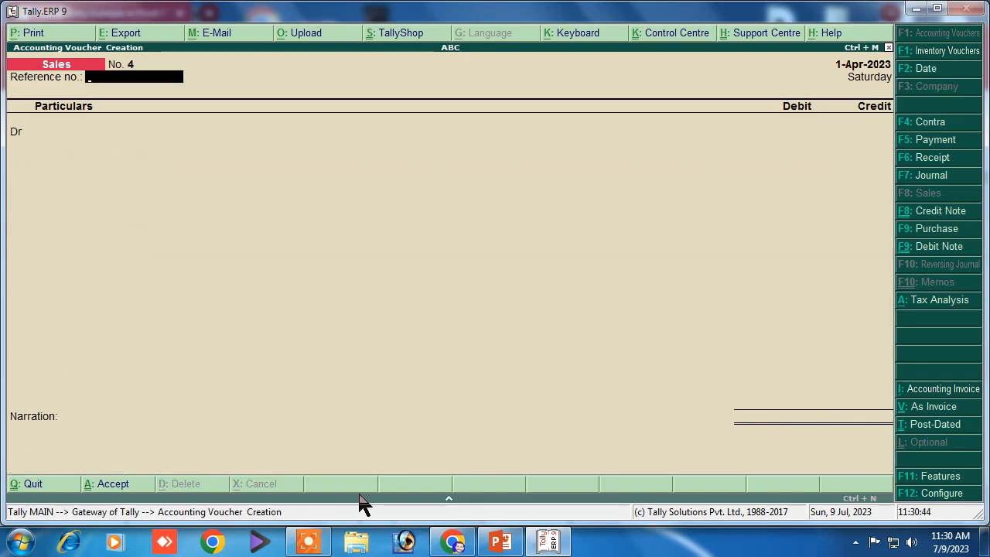
# Step: Show the purchase entry on slide 10 in PowerPoint, and open a purchase voucher in Tally.ERP 9 in voucher mode without a supplier invoice number
pyautogui.click(499, 541)
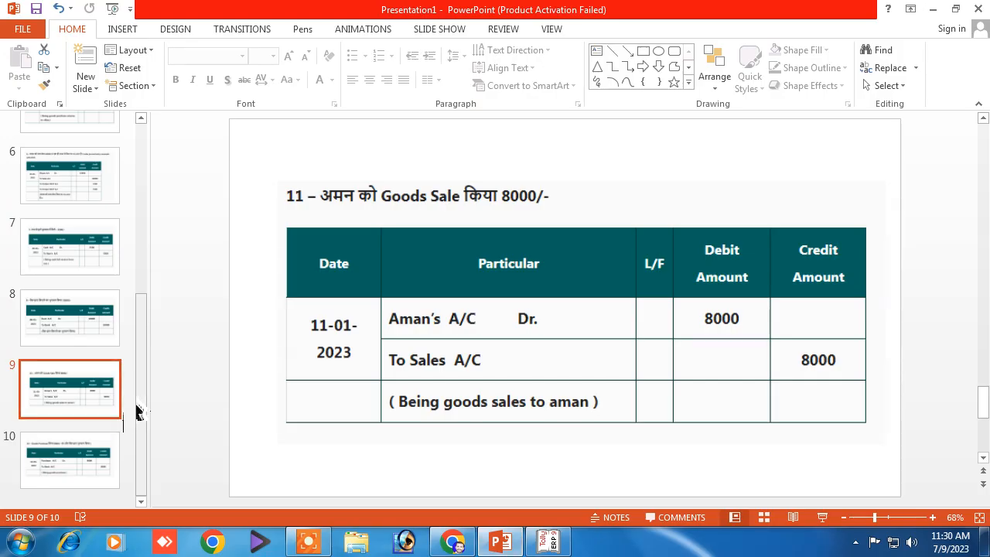
pyautogui.click(72, 459)
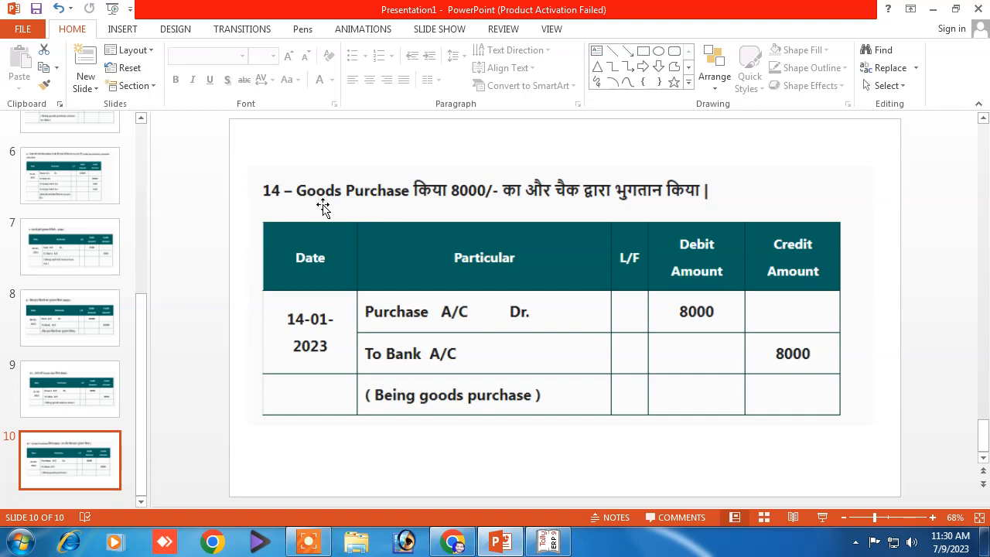
pyautogui.click(362, 214)
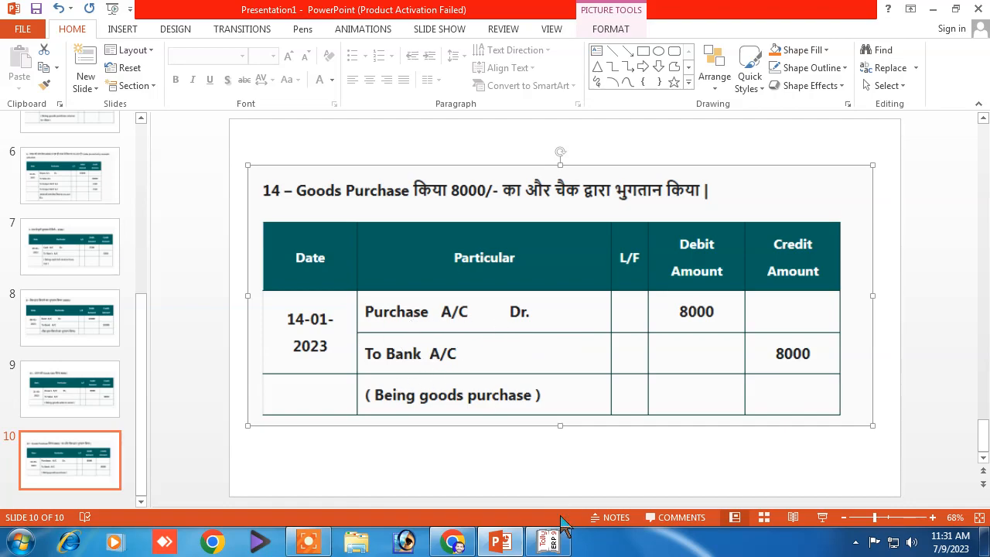
pyautogui.click(554, 540)
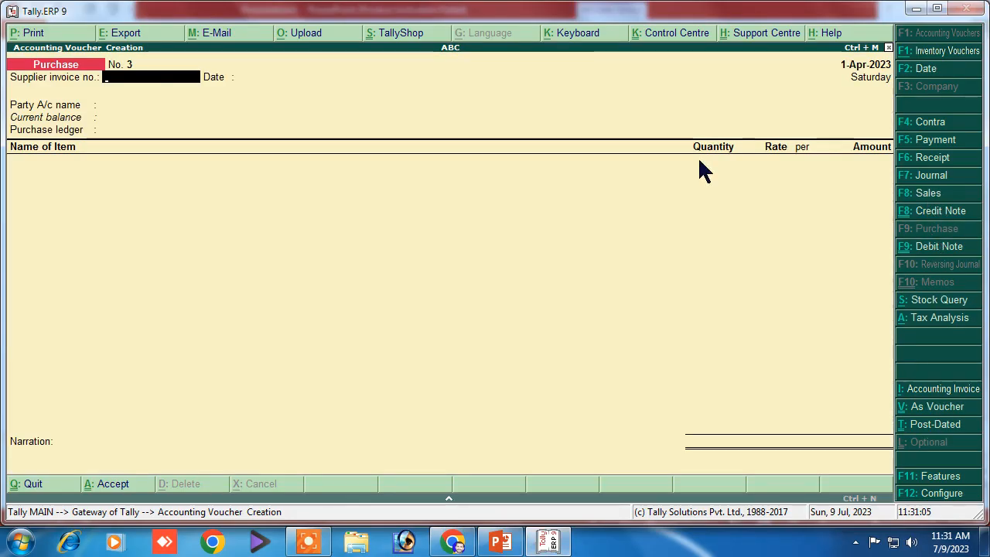
pyautogui.click(937, 230)
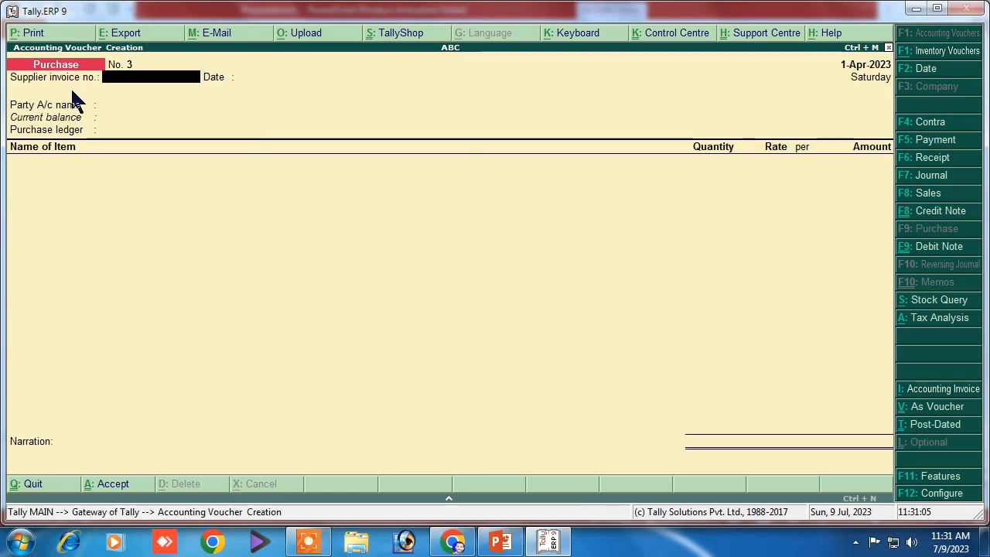
pyautogui.hotkey('ctrl', 'v')
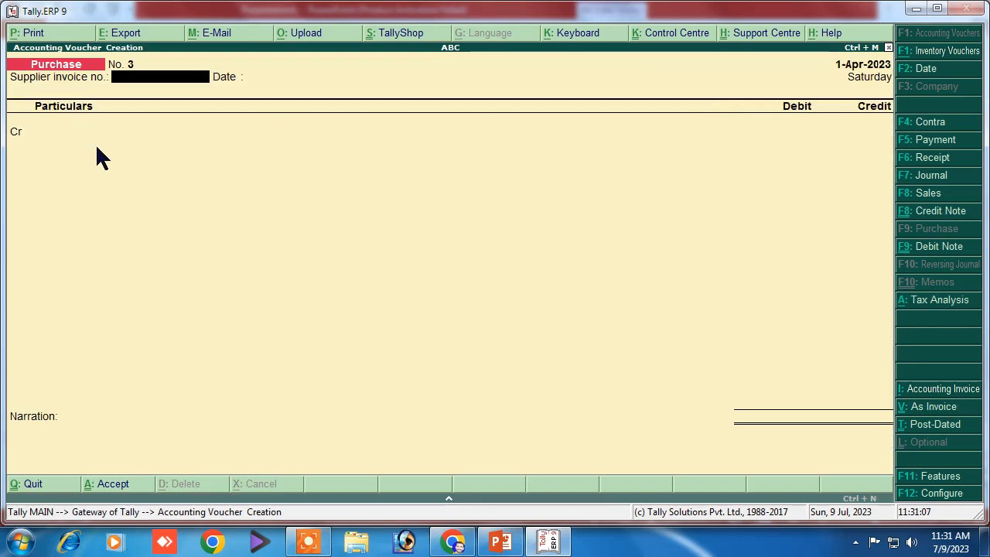
pyautogui.press('Return')
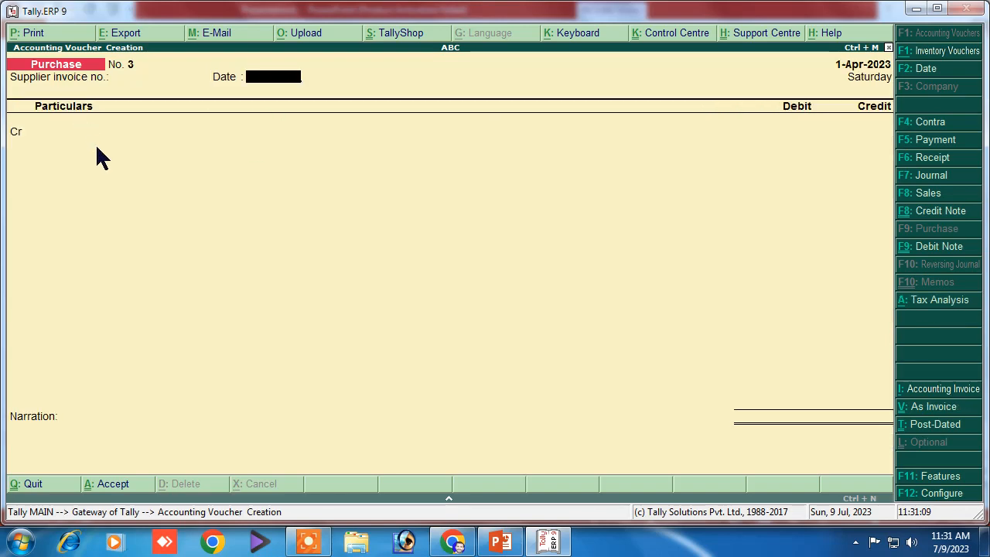
# Step: Check the purchase entry on slide 10 in PowerPoint, and choose Bank as the credited ledger of the Tally.ERP 9 purchase voucher
pyautogui.press('Return')
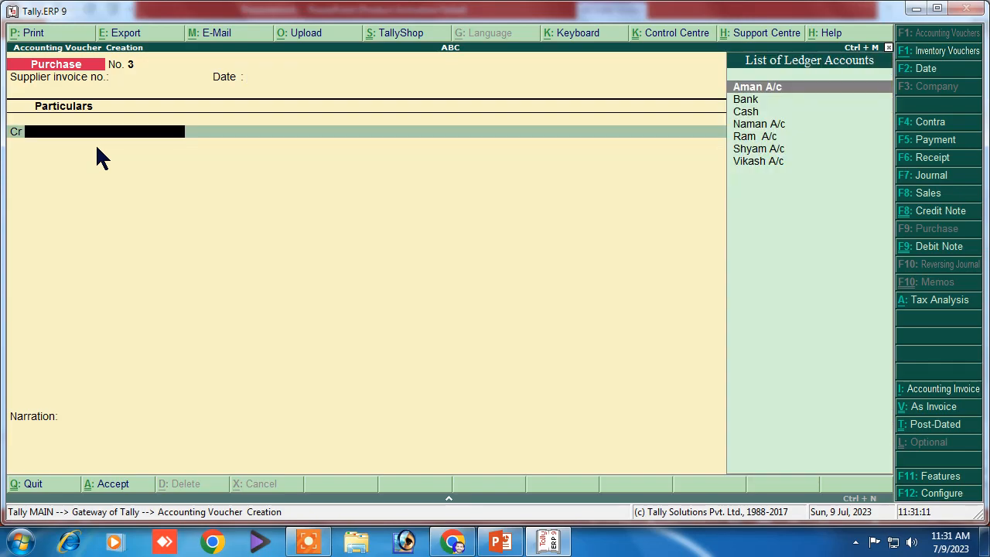
pyautogui.click(497, 543)
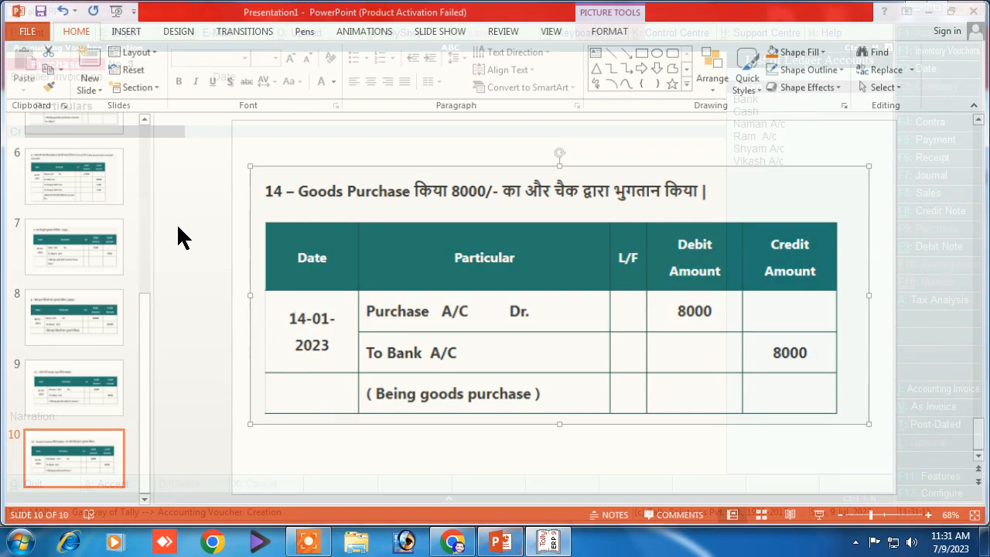
pyautogui.hotkey('alt', 'Tab')
pyautogui.press('Down')
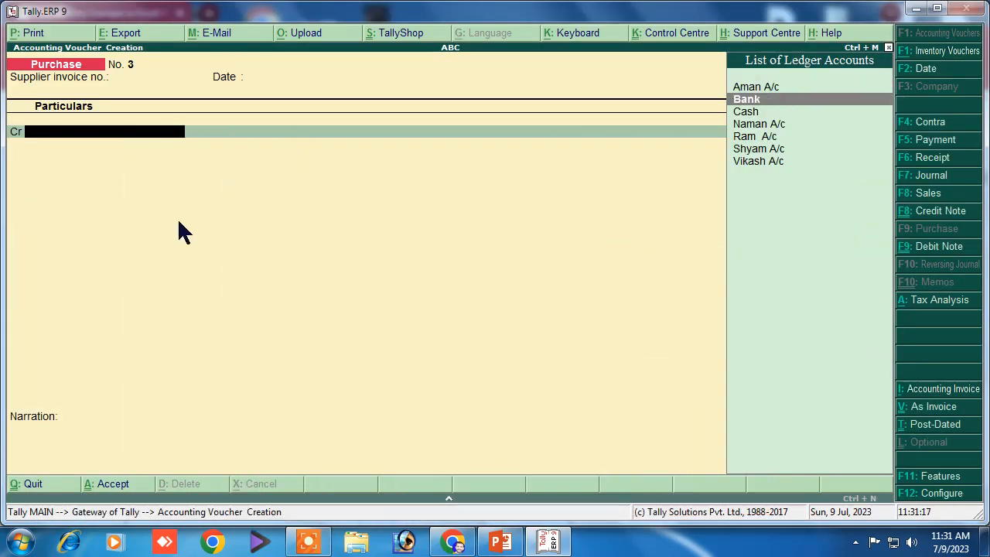
pyautogui.press('Return')
pyautogui.press('Return')
pyautogui.press('Return')
pyautogui.press('Return')
pyautogui.press('Return')
pyautogui.press('Return')
pyautogui.press('Return')
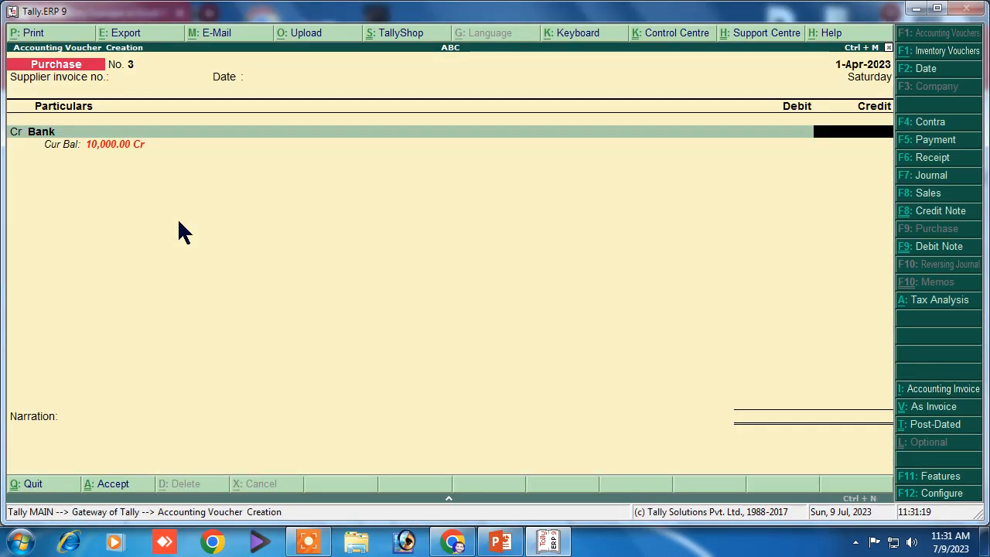
# Step: Check the amount on slide 10 in PowerPoint, credit Bank with 8,000 in Tally.ERP 9 and allocate it as a cheque
pyautogui.click(502, 543)
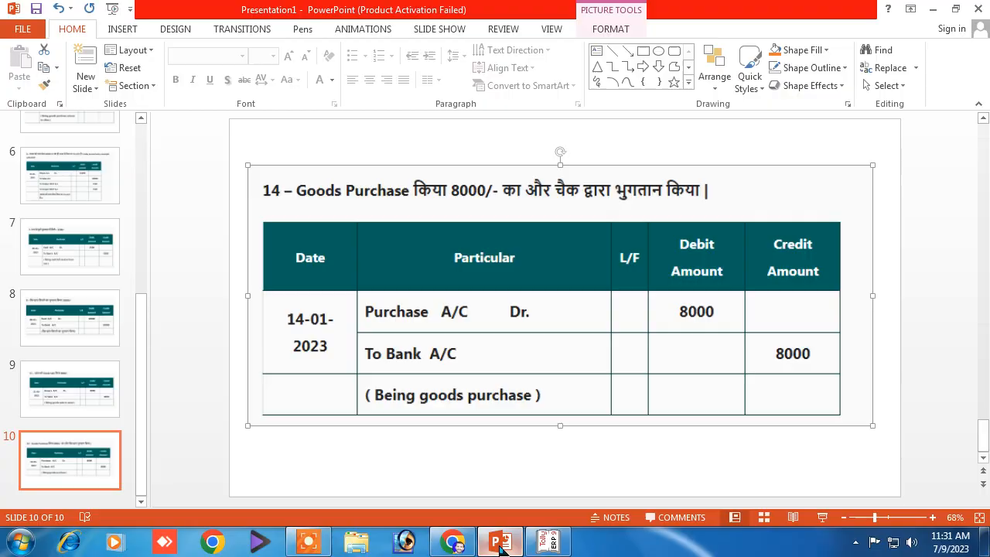
pyautogui.click(503, 544)
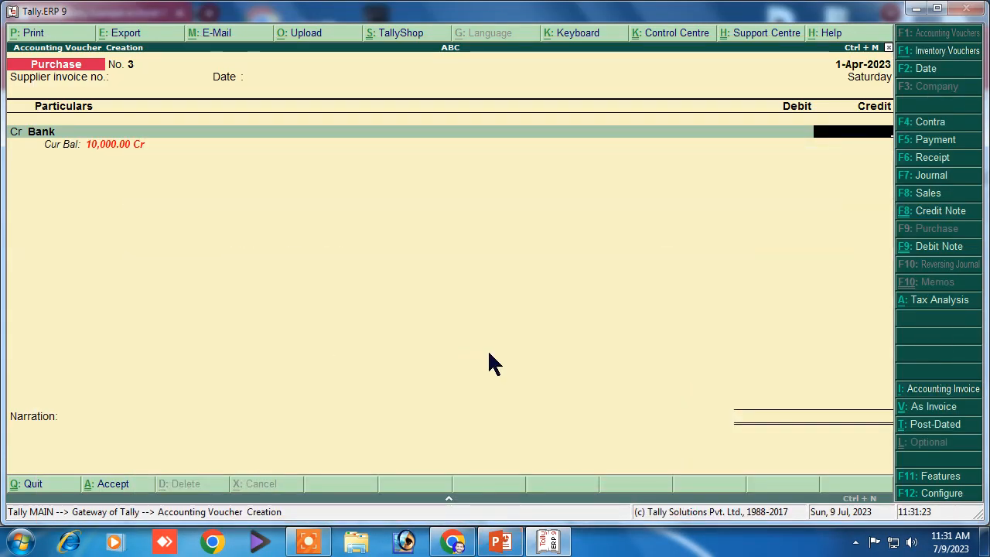
pyautogui.write('8000')
pyautogui.press('Return')
pyautogui.press('Return')
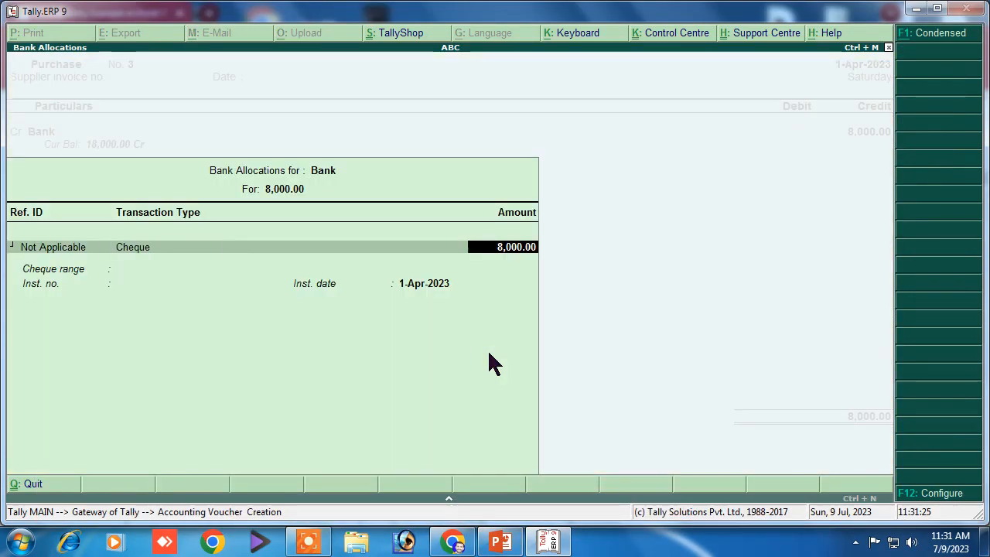
pyautogui.press('Return')
pyautogui.press('Return')
pyautogui.press('Return')
pyautogui.press('Return')
# Step: Debit Purchase with 8,000, leave the narration empty and save the purchase voucher
pyautogui.press('Down')
pyautogui.press('Up')
pyautogui.press('Return')
pyautogui.press('Return')
pyautogui.press('Return')
pyautogui.press('Return')
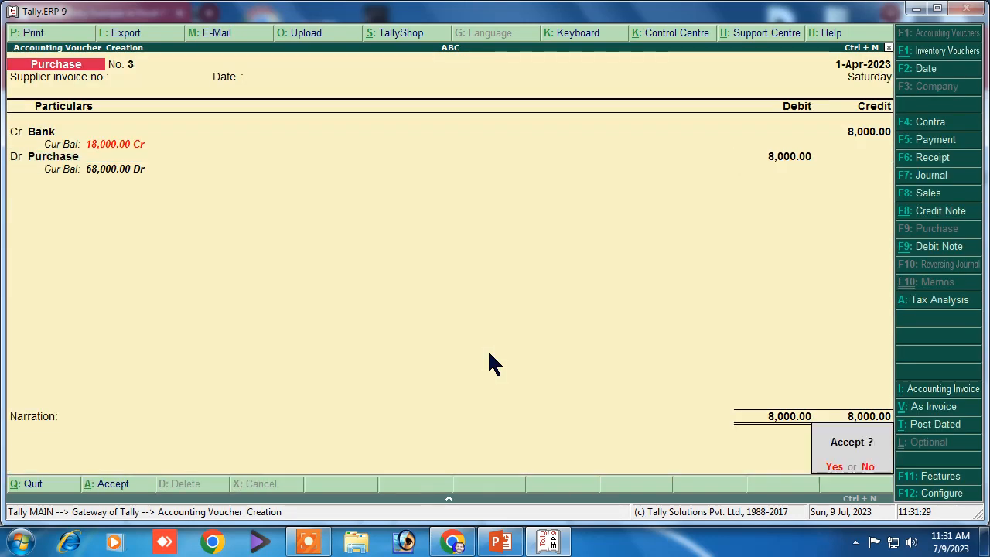
pyautogui.press('Return')
# Step: Leave voucher entry and open the Day Book report for company ABC
pyautogui.press('Escape')
pyautogui.press('Return')
pyautogui.press('Escape')
pyautogui.press('Escape')
pyautogui.press('Down')
pyautogui.press('Down')
pyautogui.press('Down')
pyautogui.press('Down')
pyautogui.press('Down')
pyautogui.press('Down')
pyautogui.press('Down')
pyautogui.press('Down')
pyautogui.press('Down')
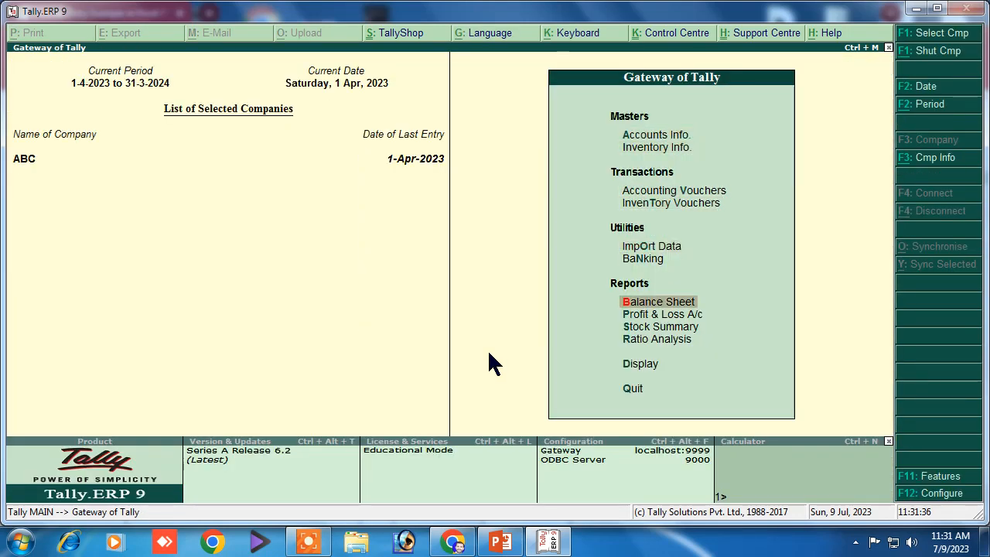
pyautogui.press('Down')
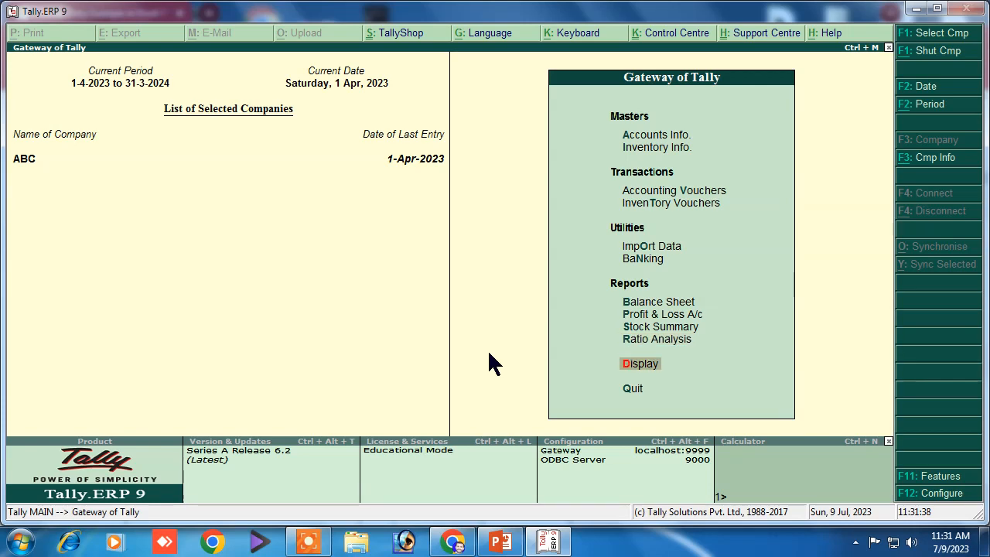
pyautogui.press('Return')
pyautogui.press('Return')
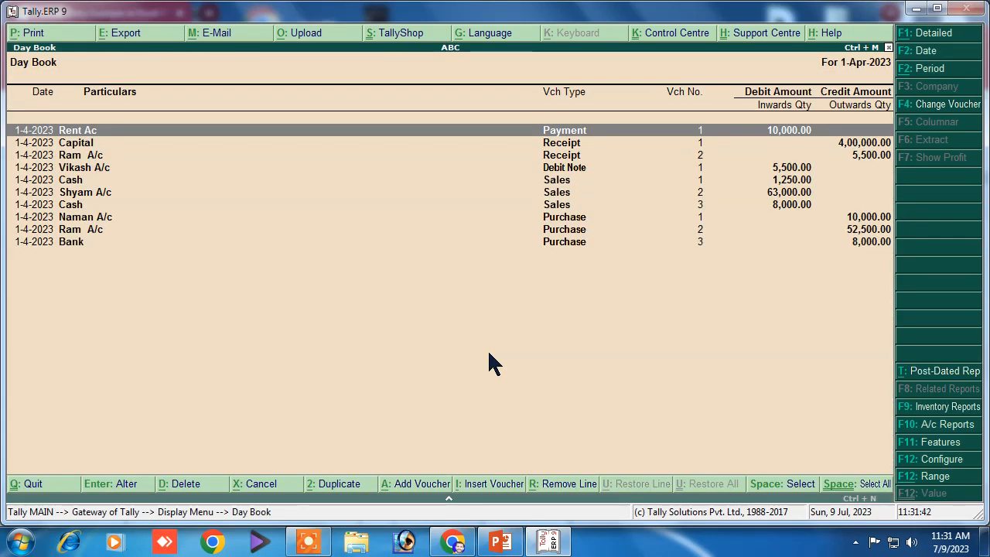
# Step: Go through the vouchers listed in the Day Book and expand the report to its detailed format
pyautogui.press('Down')
pyautogui.press('Down')
pyautogui.press('Down')
pyautogui.press('Down')
pyautogui.press('Down')
pyautogui.press('Down')
pyautogui.press('Down')
pyautogui.press('Down')
pyautogui.press('Down')
pyautogui.press('Up')
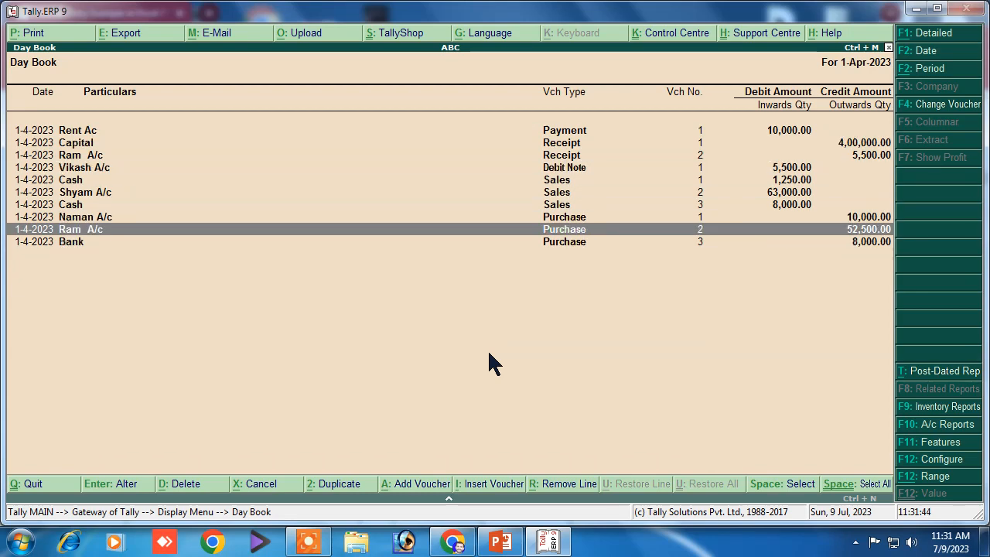
pyautogui.hotkey('alt', 'F1')
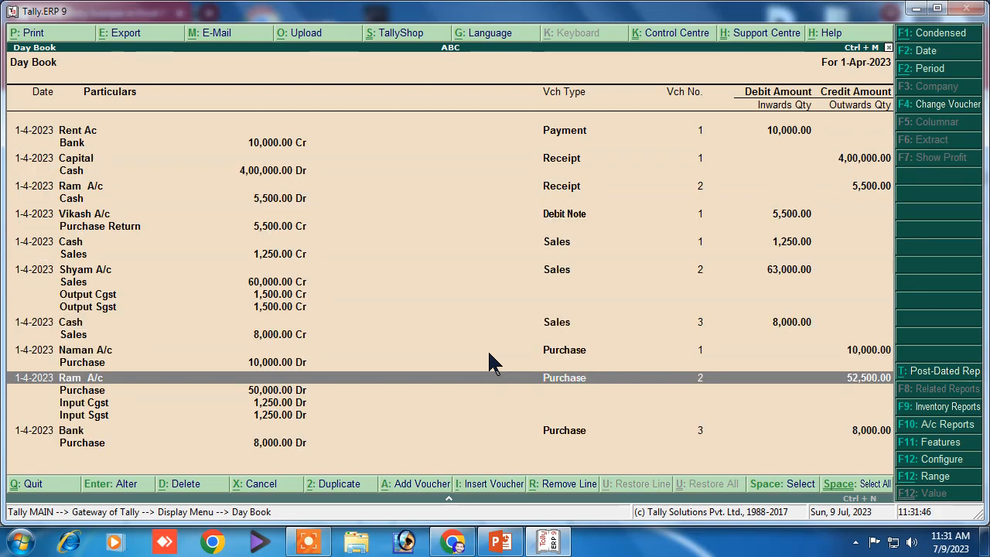
# Step: Examine the debit and credit ledger lines of every voucher in the detailed Day Book, down to the last purchase voucher
pyautogui.press('Up')
pyautogui.press('Up')
pyautogui.press('Up')
pyautogui.press('Up')
pyautogui.press('Up')
pyautogui.press('Up')
pyautogui.press('Up')
pyautogui.press('Down')
pyautogui.press('Down')
pyautogui.press('Down')
pyautogui.press('Down')
pyautogui.press('Down')
pyautogui.press('Down')
pyautogui.press('Down')
pyautogui.press('Down')
pyautogui.press('Down')
pyautogui.press('Down')
pyautogui.press('Down')
pyautogui.press('Down')
pyautogui.press('Down')
pyautogui.press('Down')
pyautogui.press('Down')
pyautogui.press('Down')
pyautogui.press('Down')
pyautogui.press('Down')
pyautogui.press('Down')
pyautogui.press('Down')
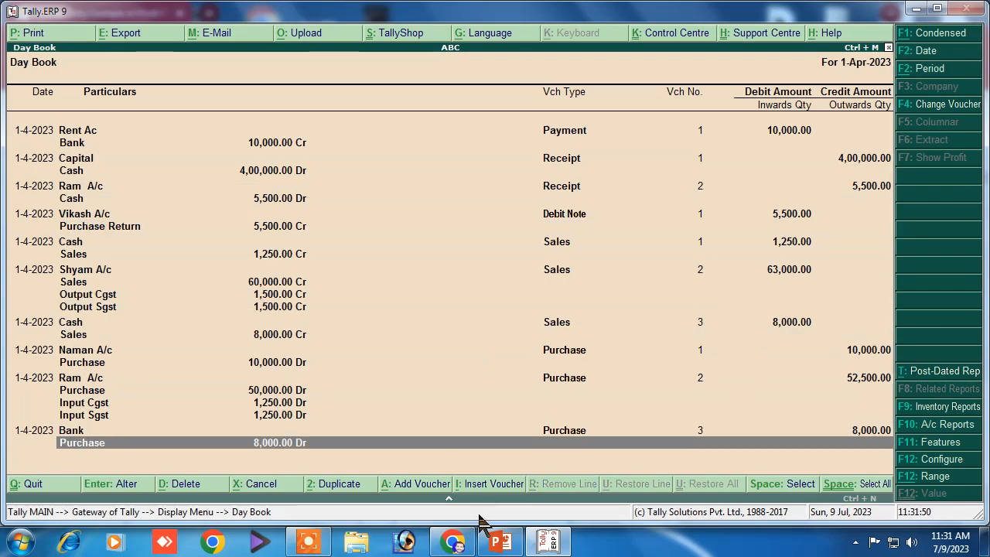
# Step: Switch to PowerPoint and play the journal entry slides as a slide show from the first slide through to the end
pyautogui.click(500, 542)
pyautogui.moveTo(438, 535)
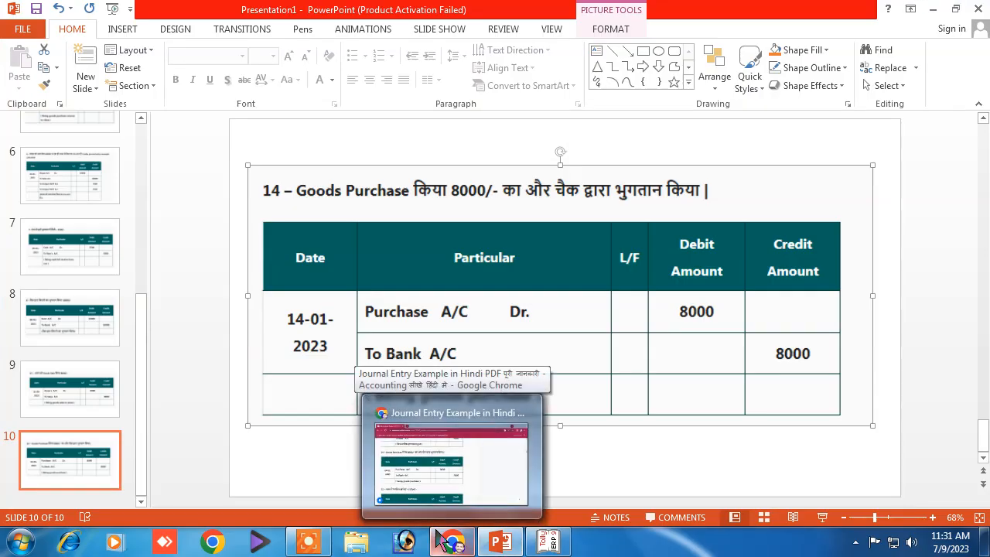
pyautogui.press('F5')
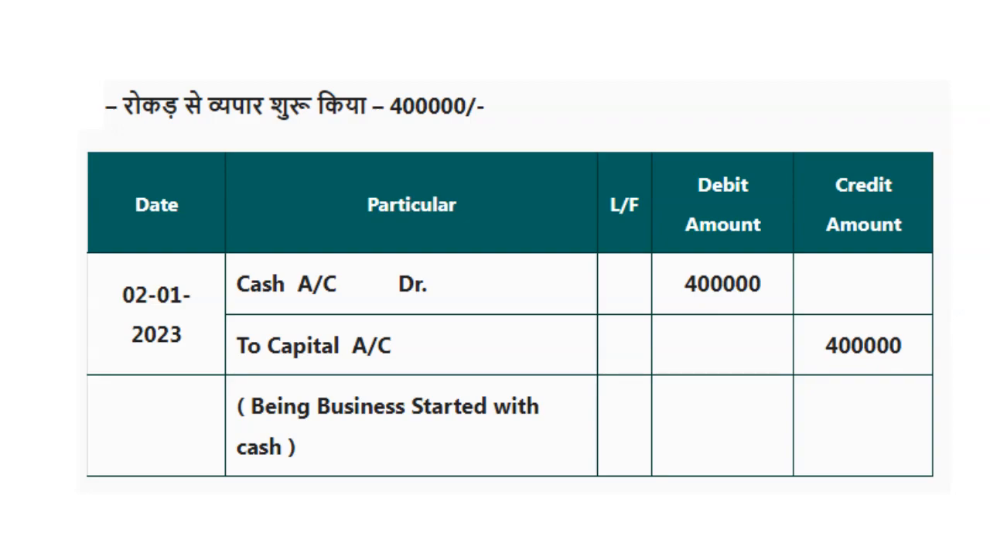
pyautogui.press('Right')
pyautogui.press('Right')
pyautogui.press('Right')
pyautogui.press('Right')
pyautogui.press('Right')
pyautogui.press('Right')
pyautogui.press('Right')
pyautogui.press('Right')
pyautogui.press('Right')
pyautogui.press('Right')
pyautogui.press('Right')
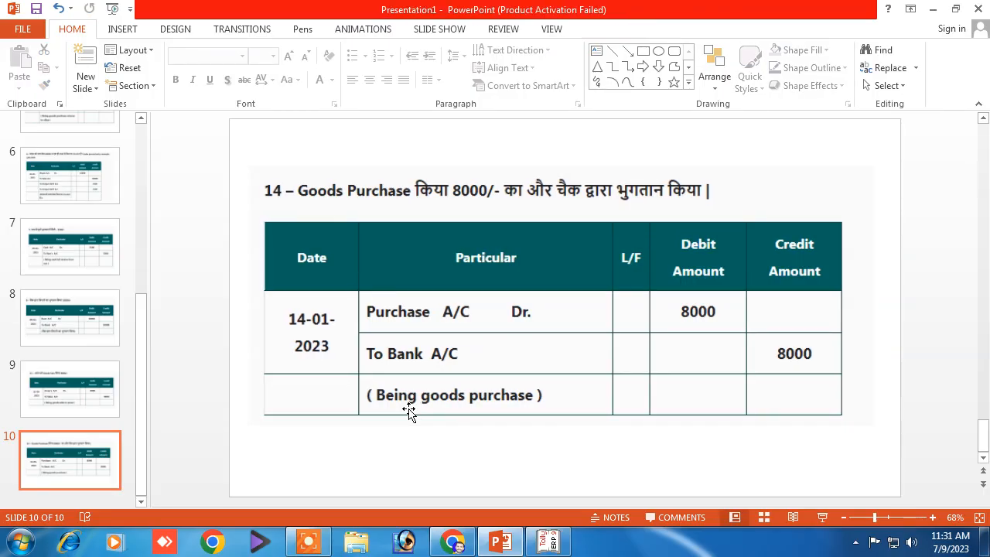